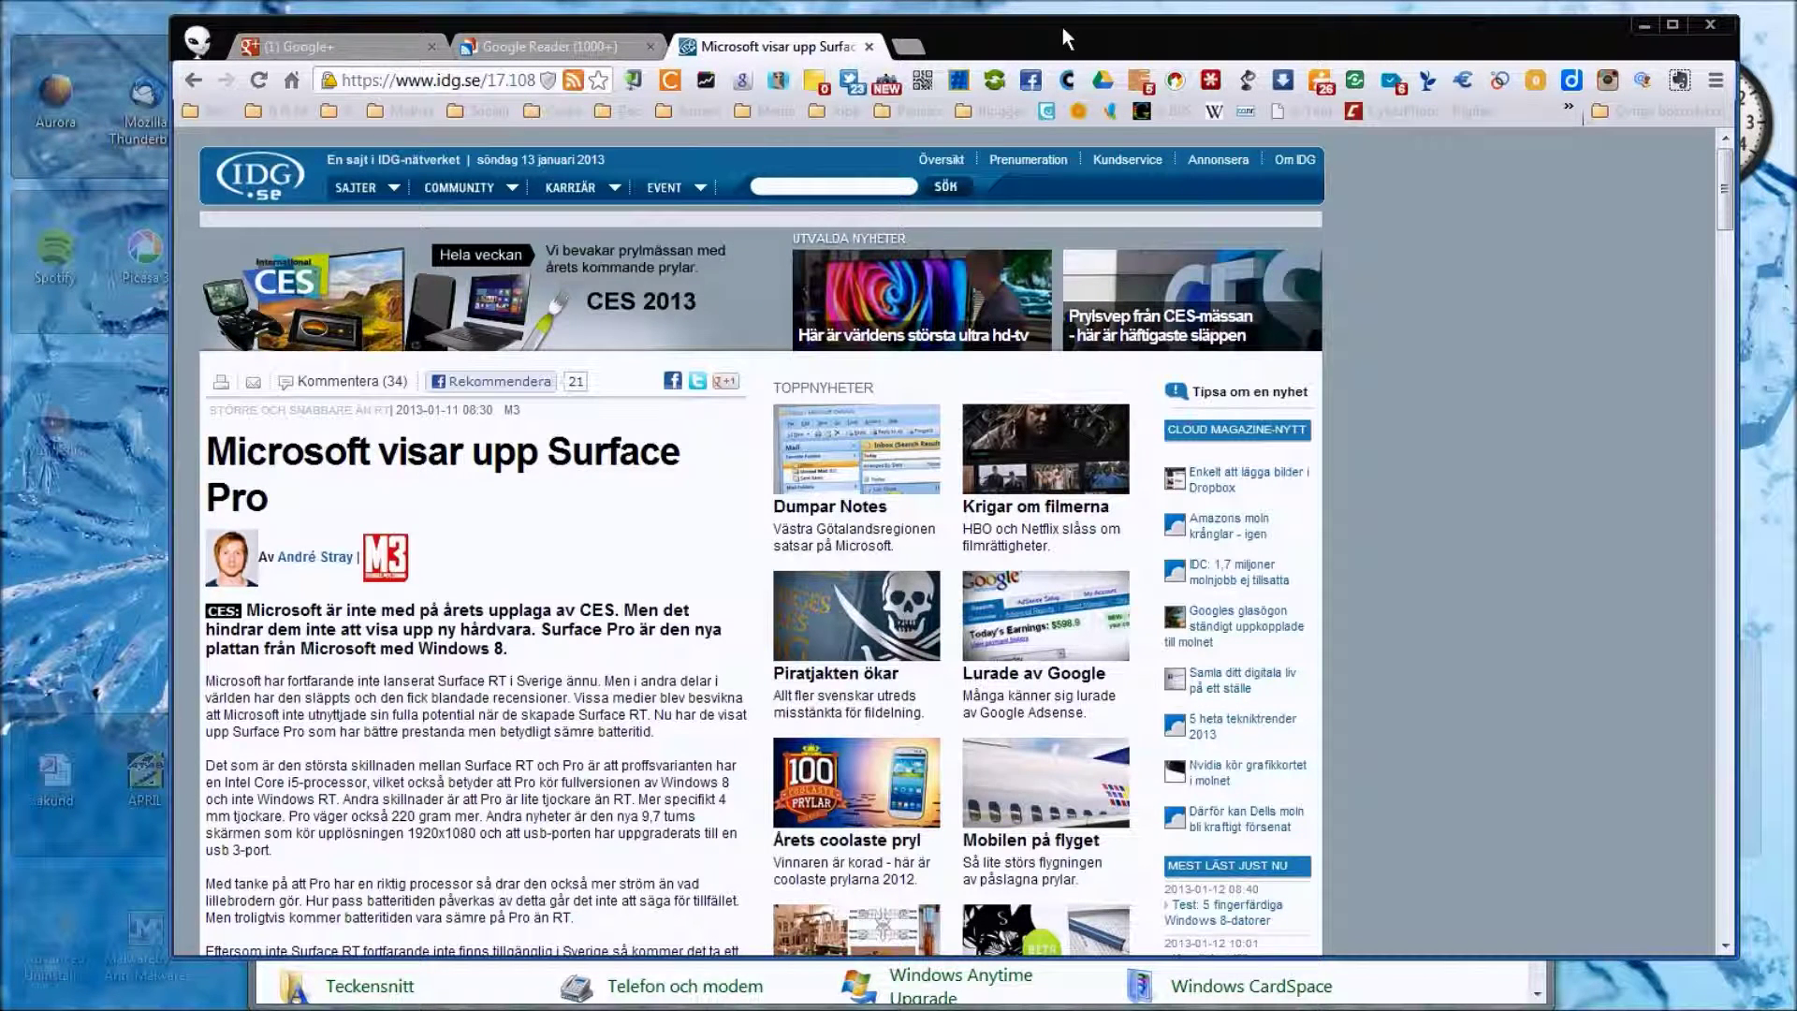
Open the bookmarked Scoop.it profile from the B & M bookmarks folder in a new tab.
left_click(918, 49)
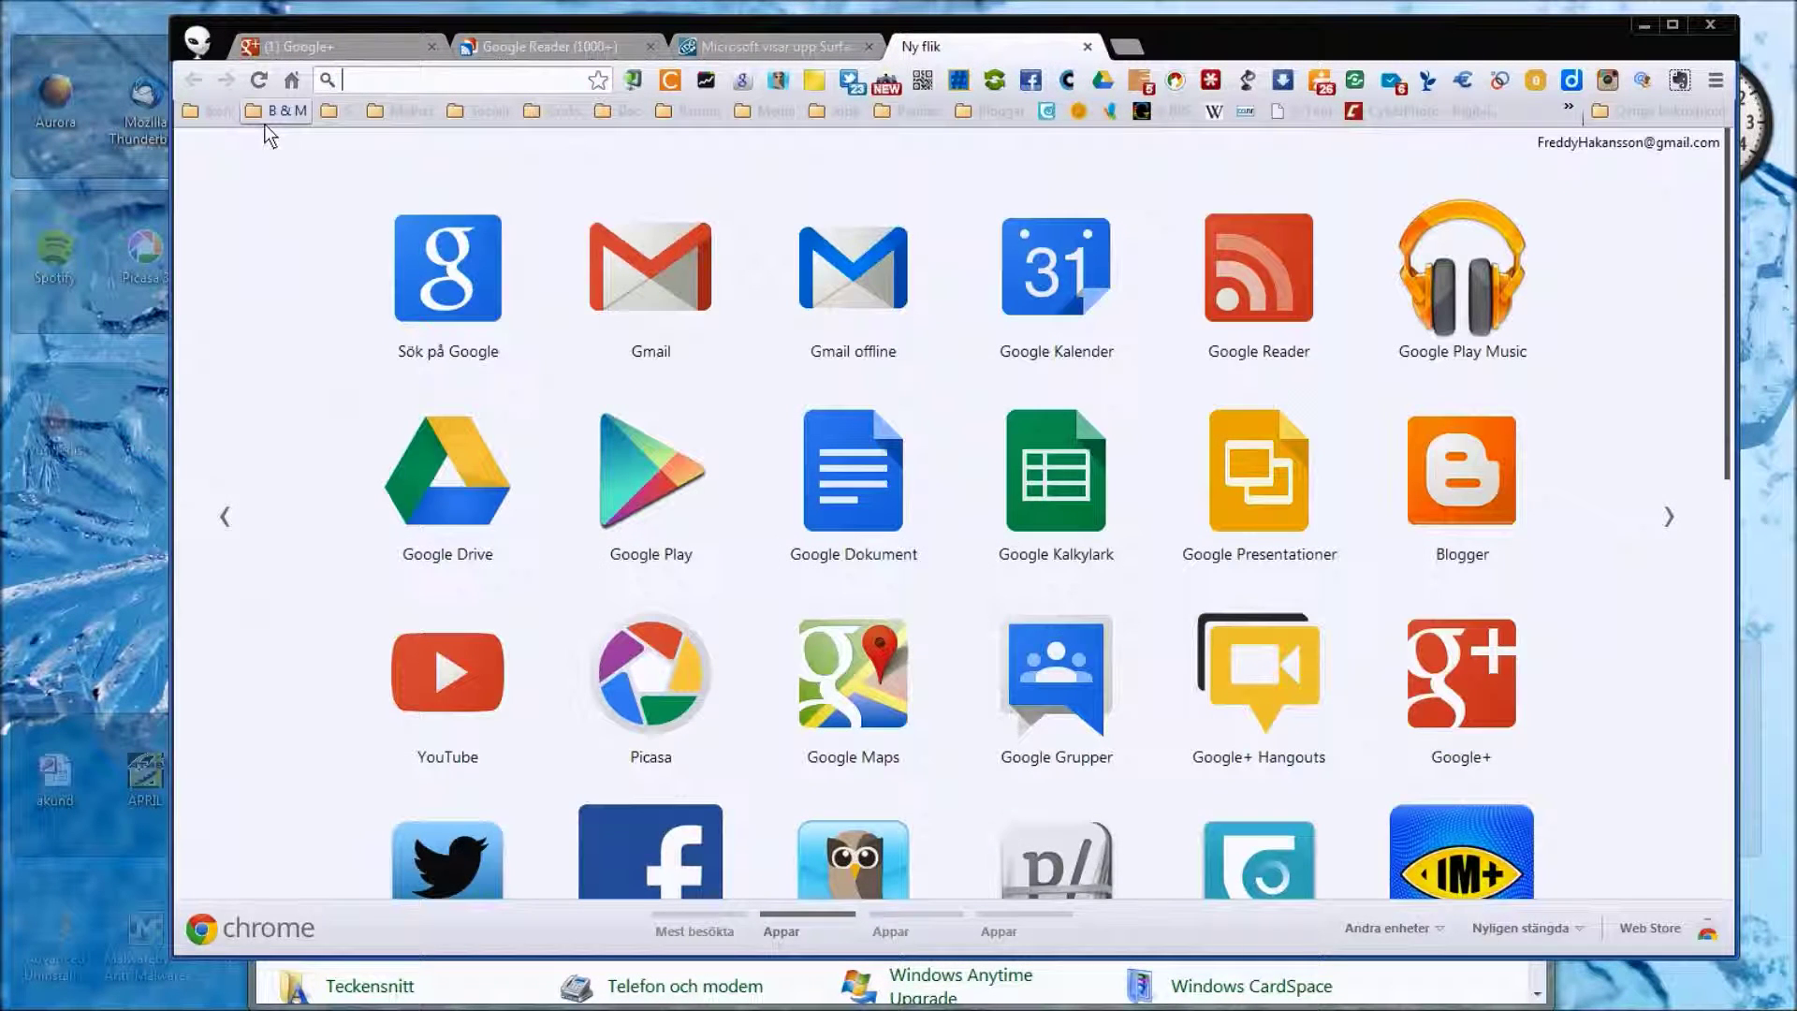
left_click(277, 111)
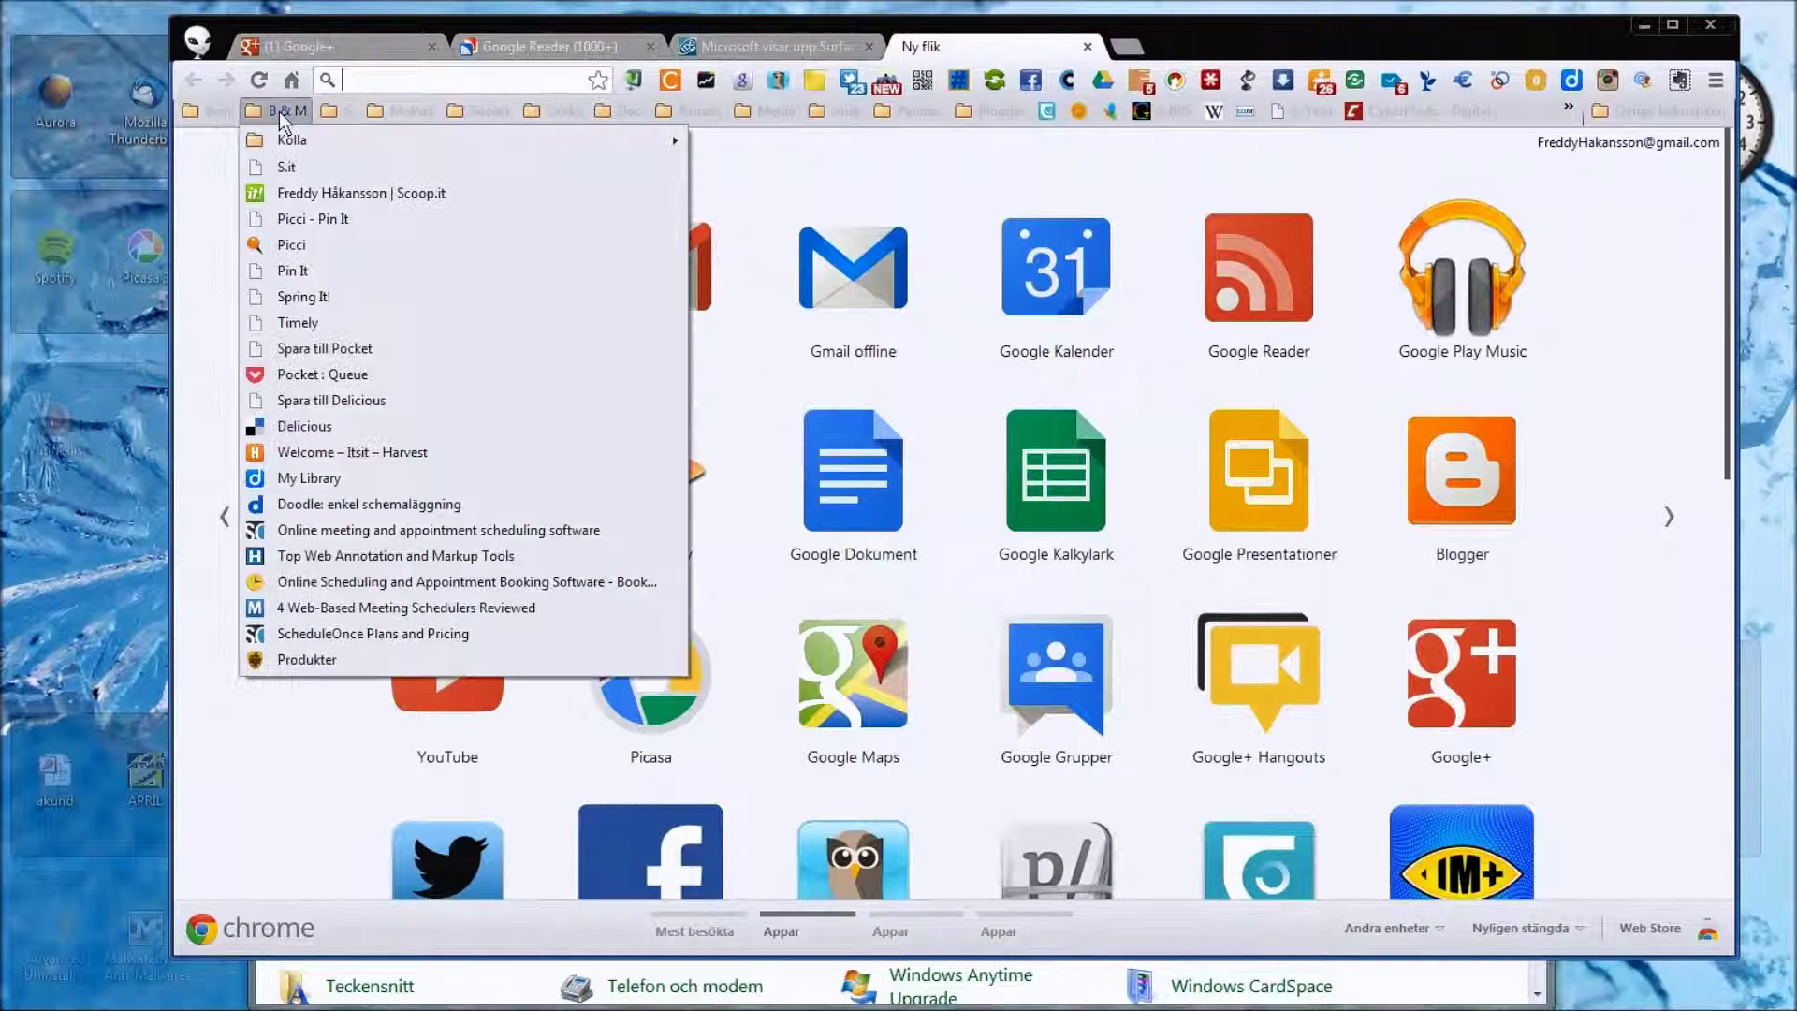
left_click(310, 189)
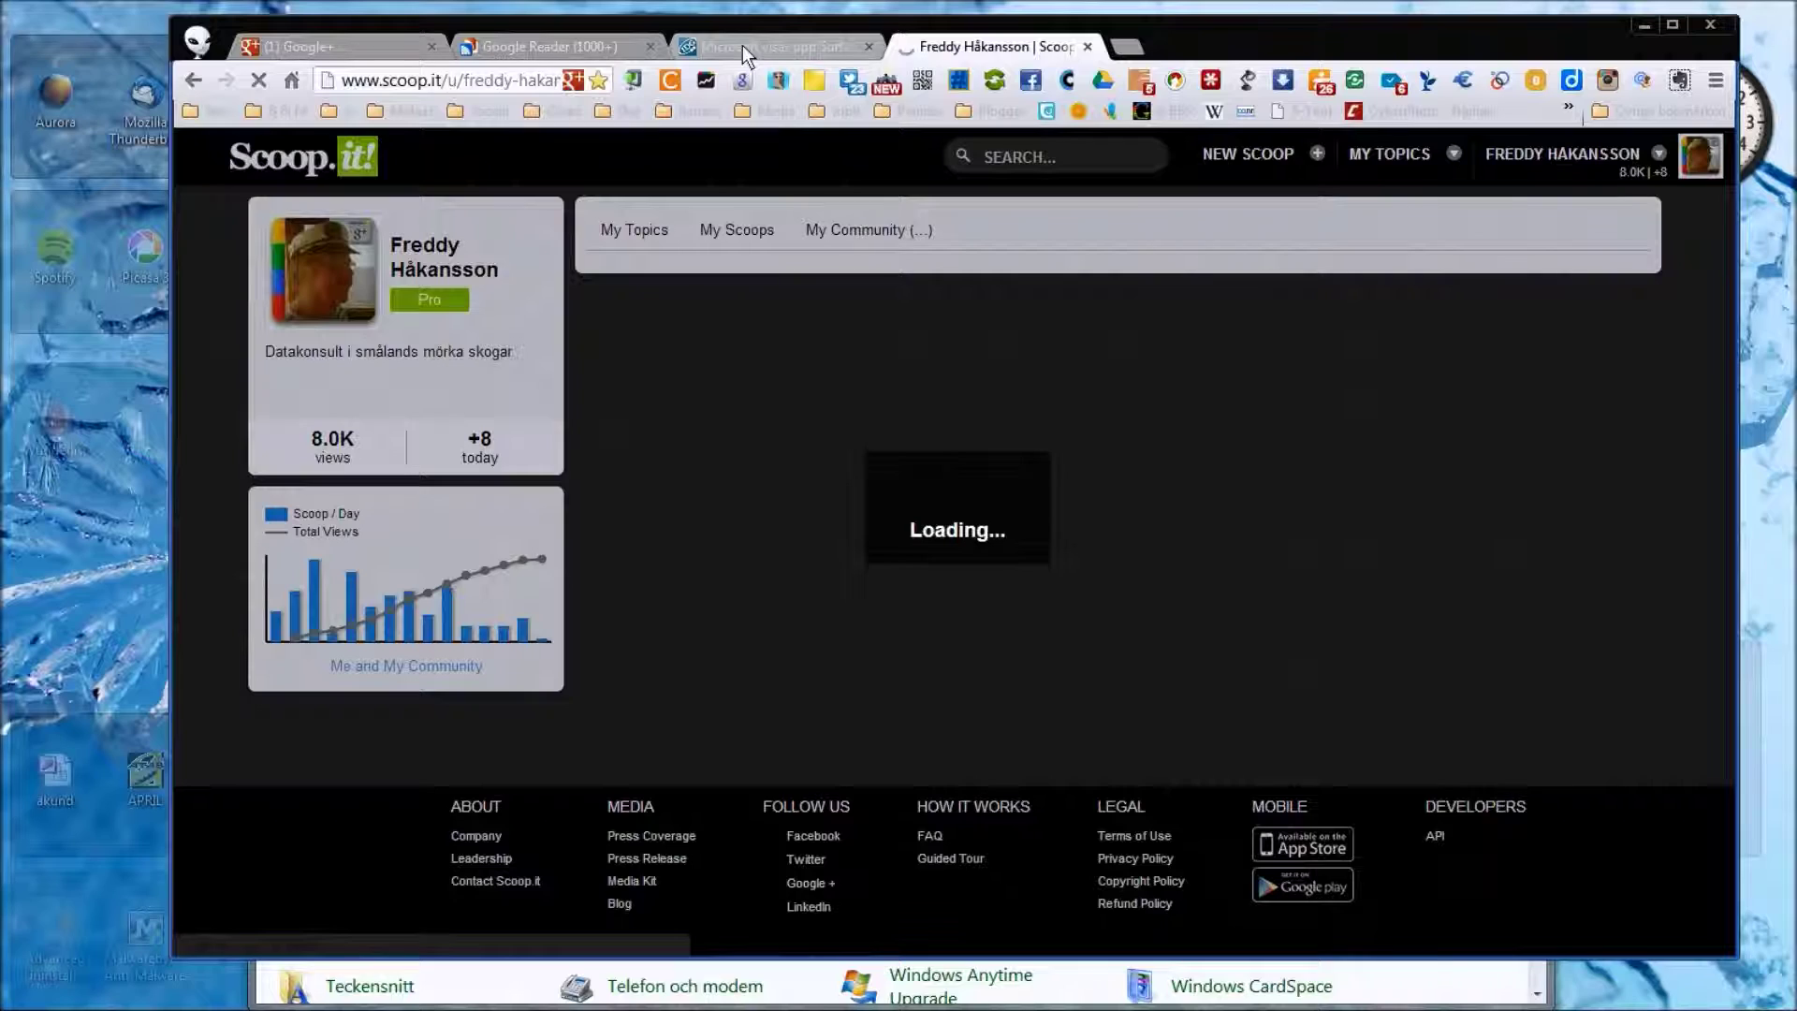
Create a new scoop from the copied address of the IDG article "Microsoft visar upp Surface Pro" and load its preview.
left_click(743, 45)
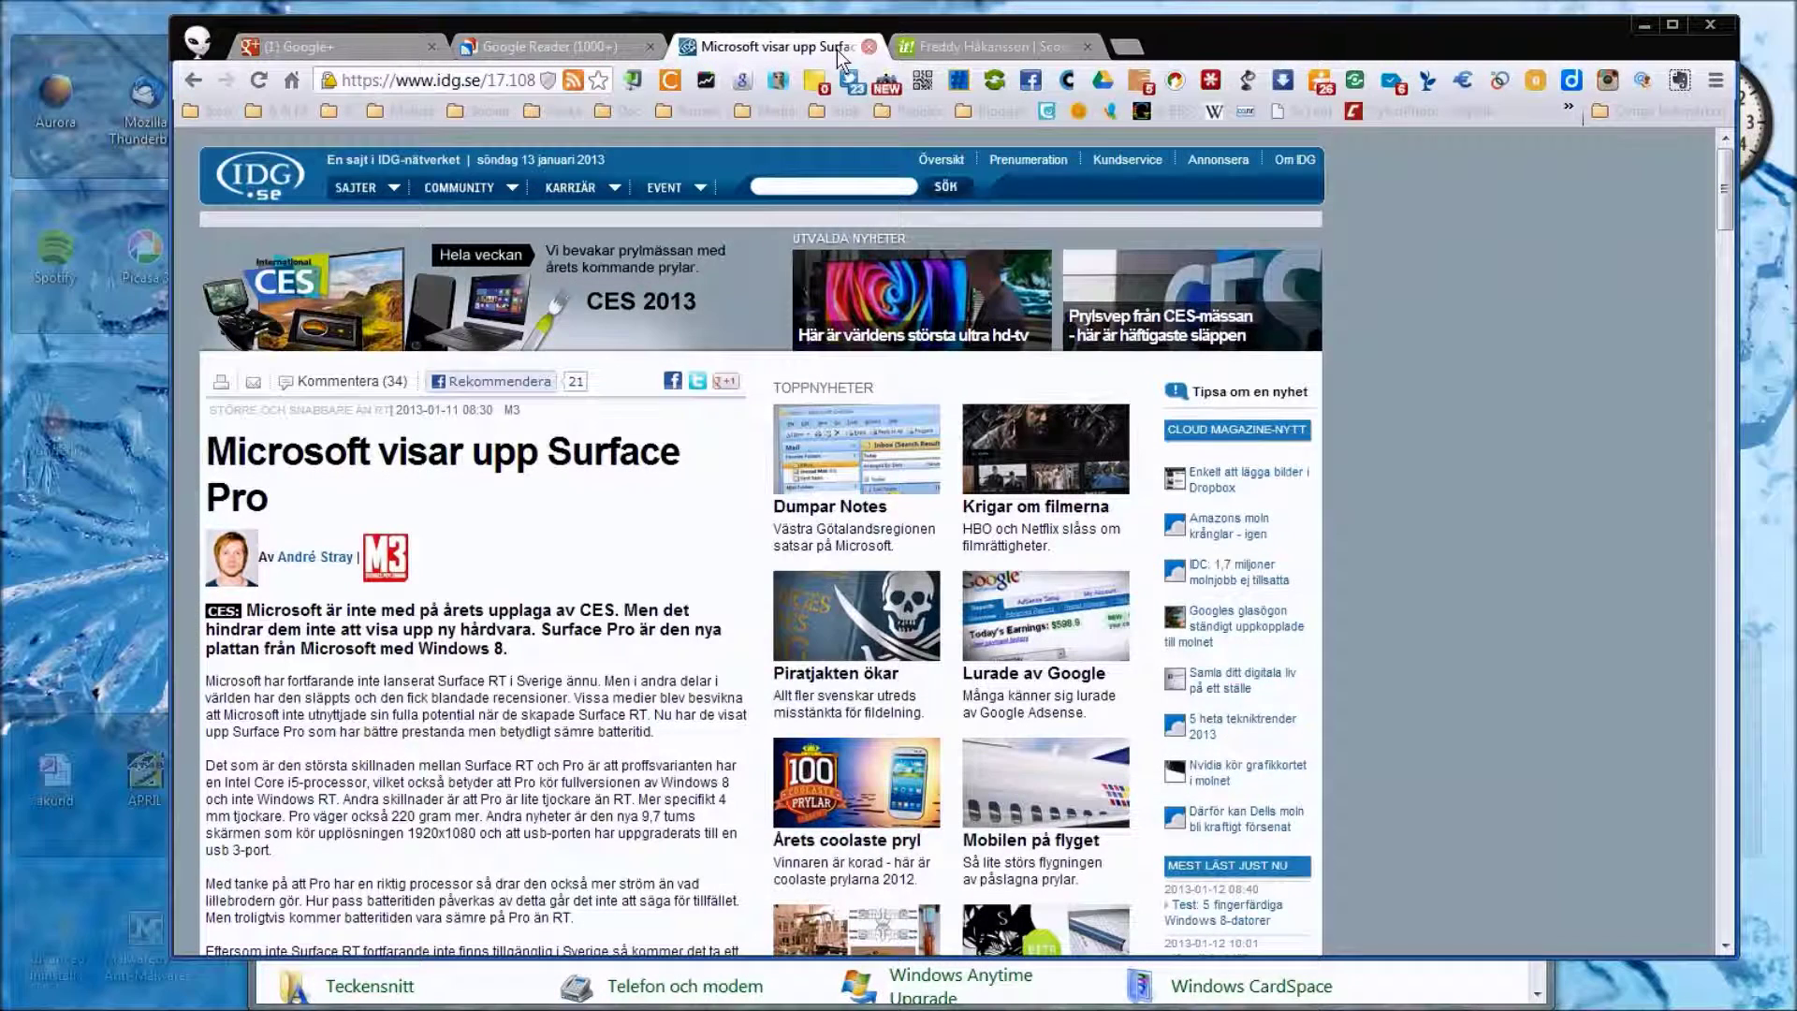
left_click(496, 80)
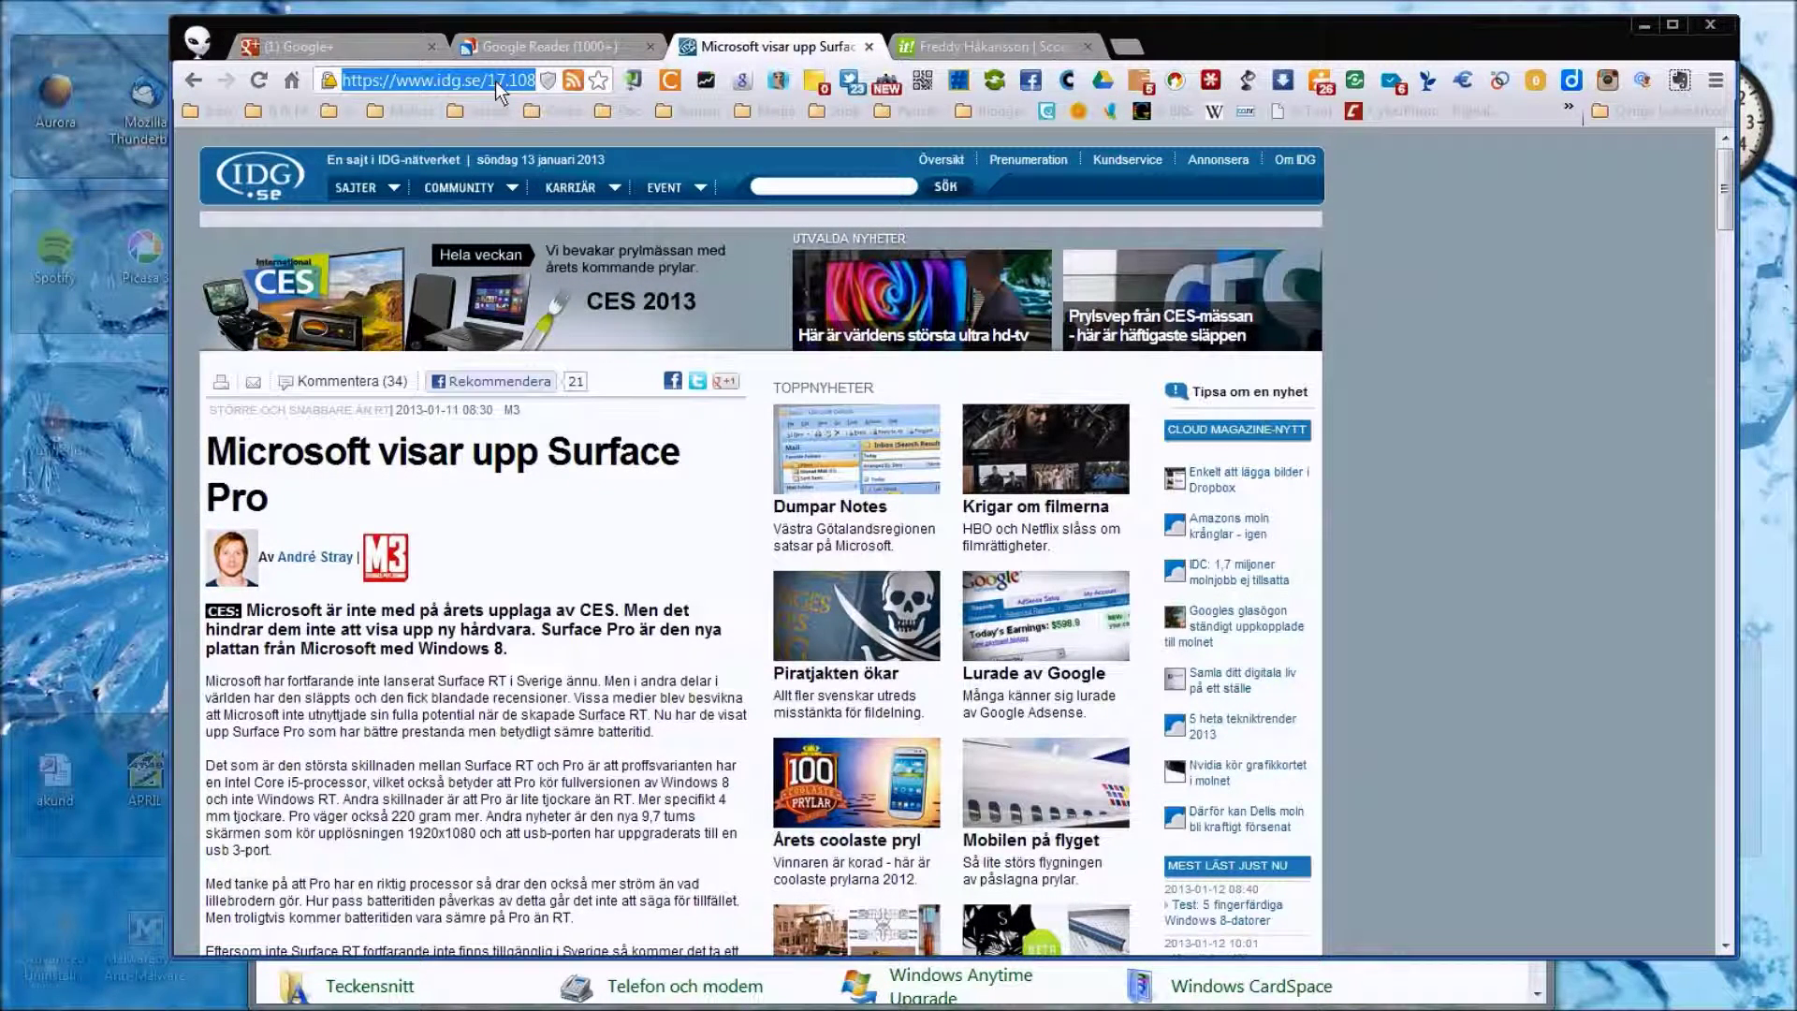
left_click(969, 45)
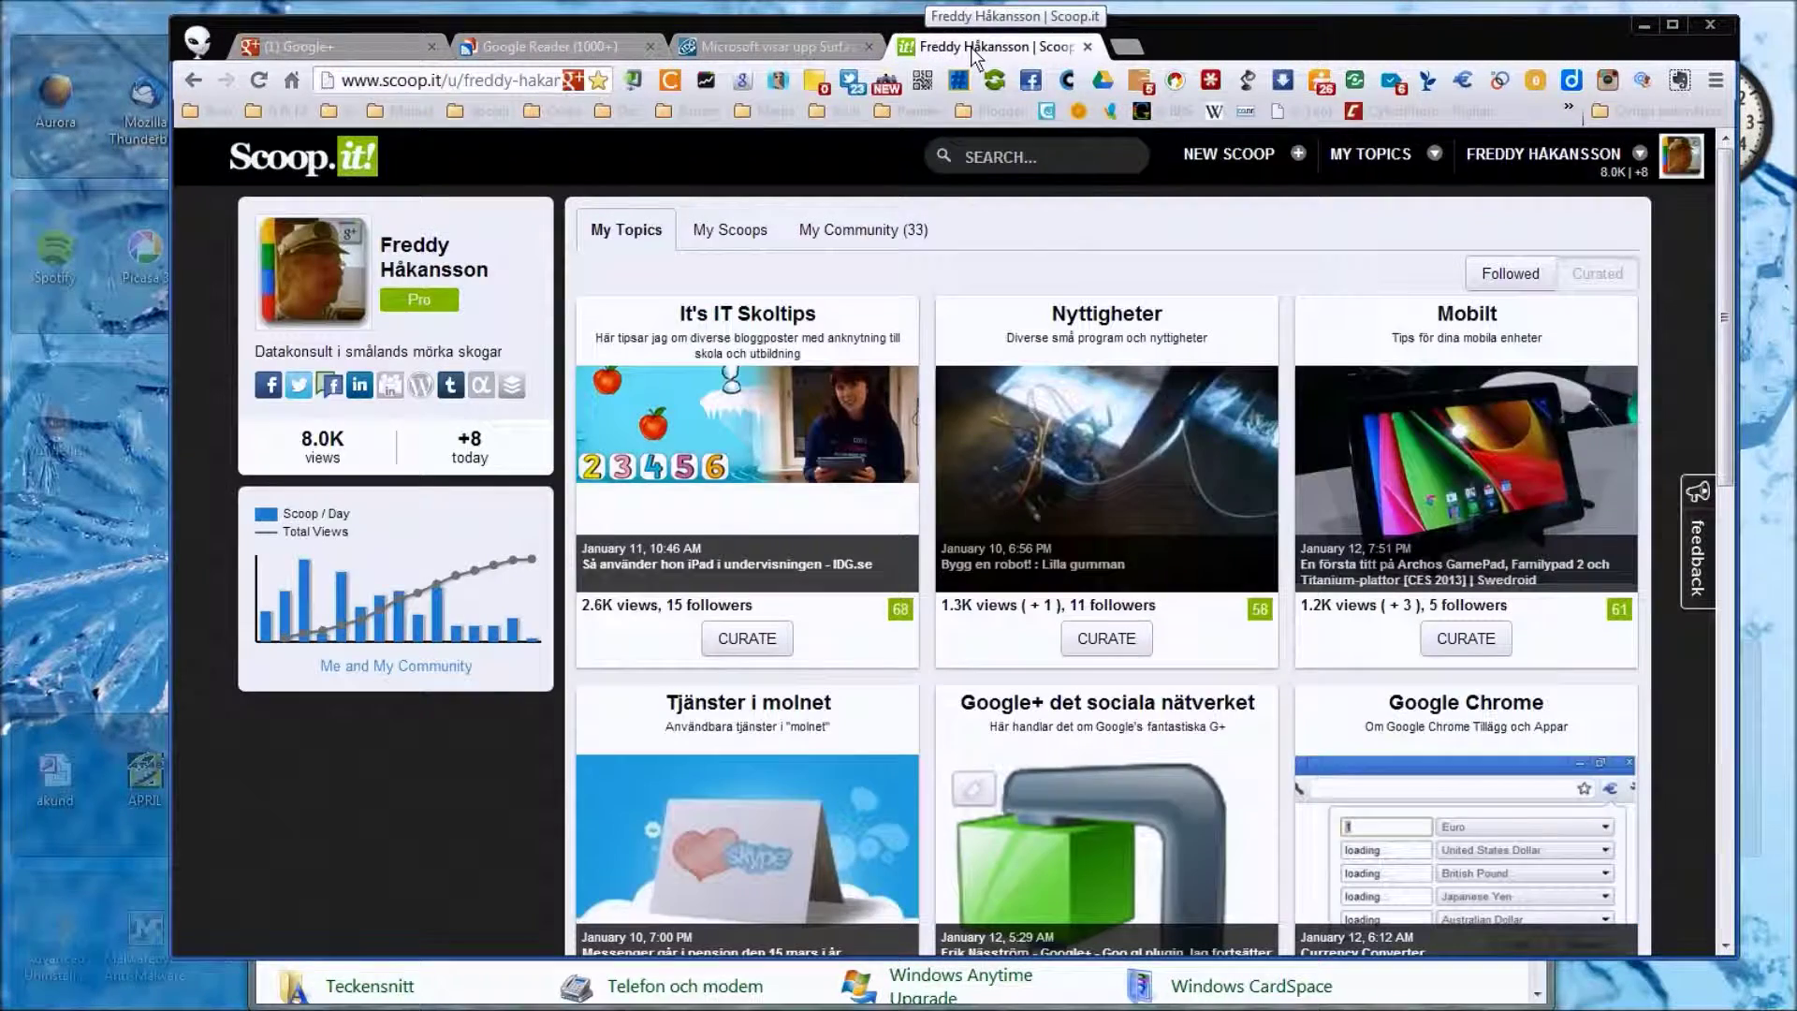
left_click(1264, 150)
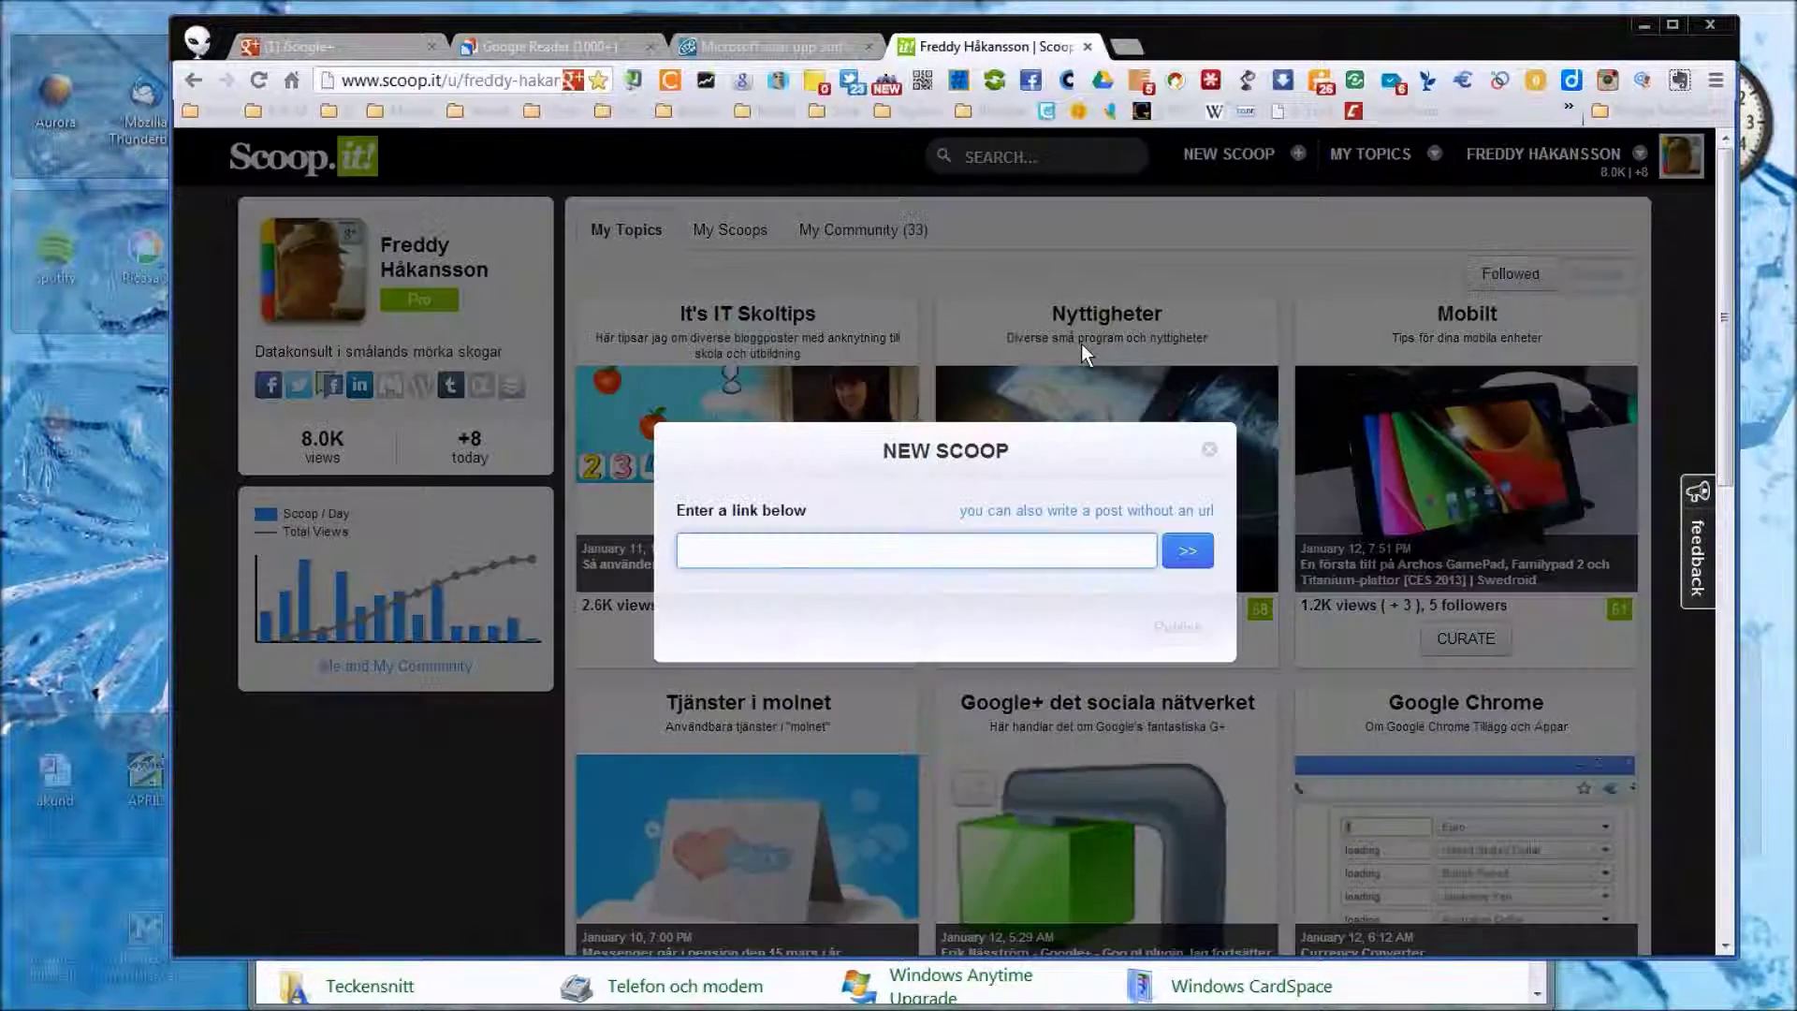
key("ctrl+v")
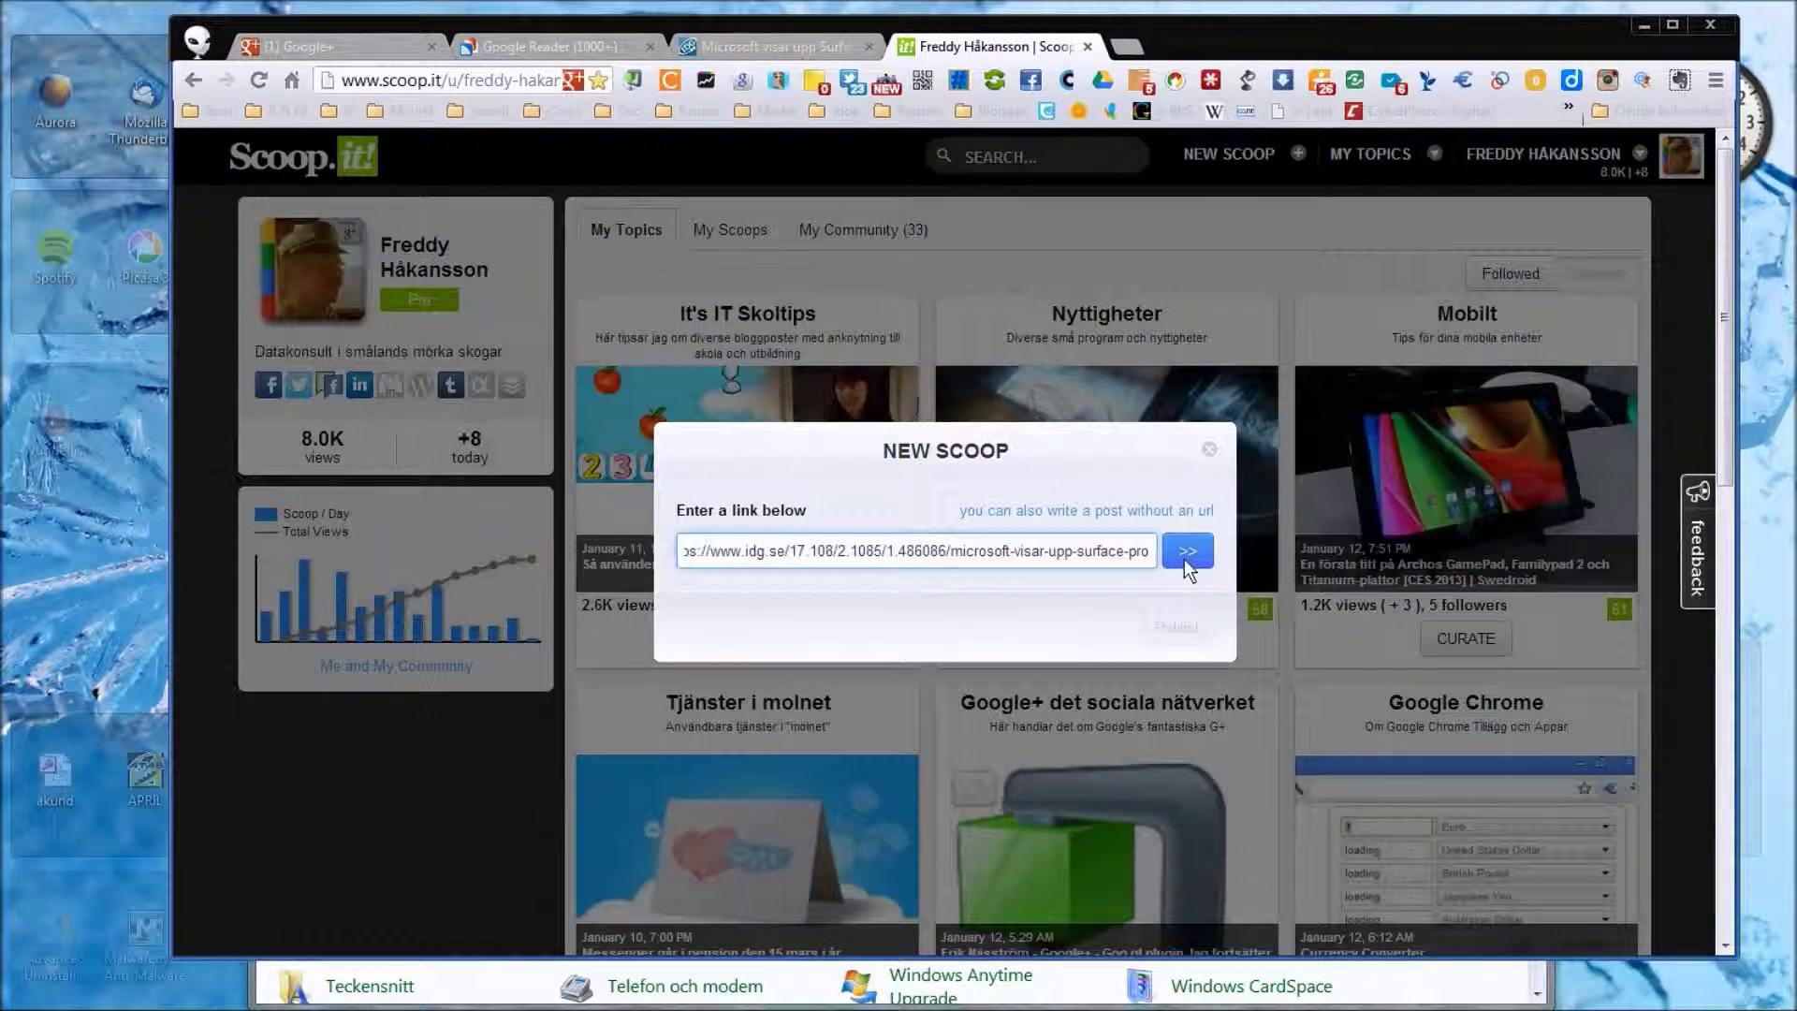
left_click(1185, 555)
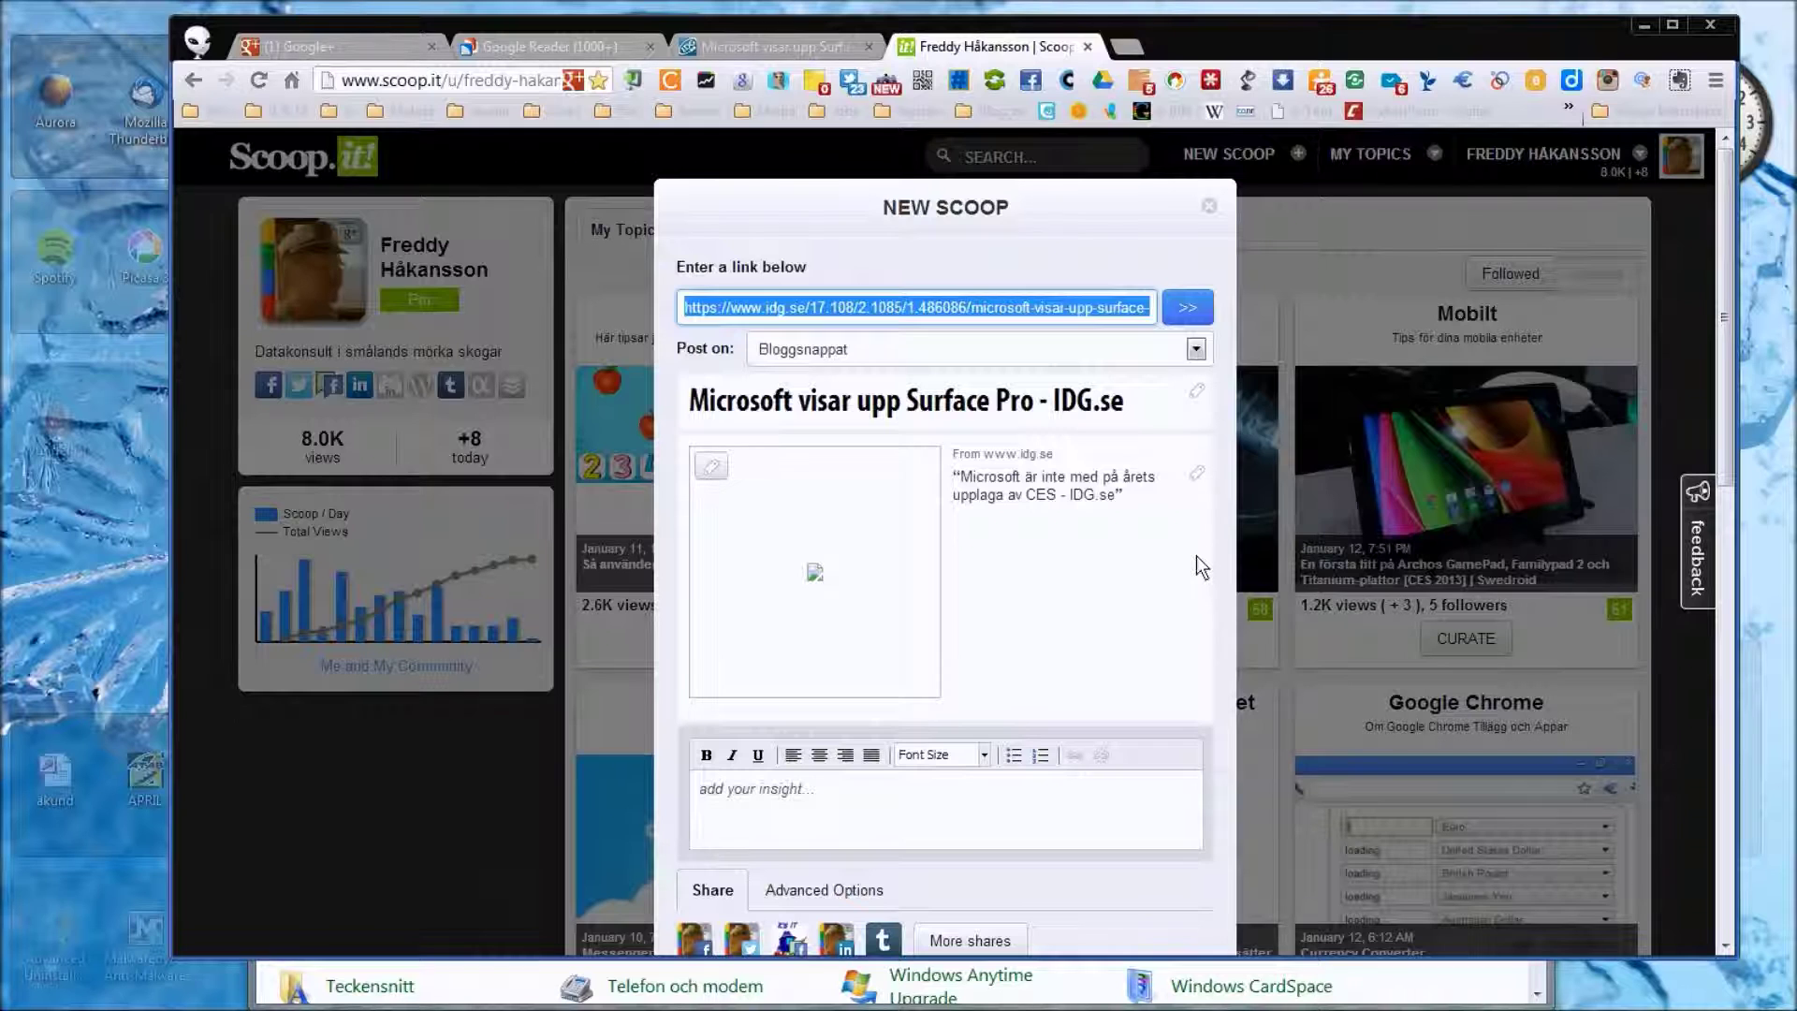
Save the Surface Pro photo from the IDG article to the computer as 1789131013.jpg.
mouse_move(814, 576)
left_click(774, 44)
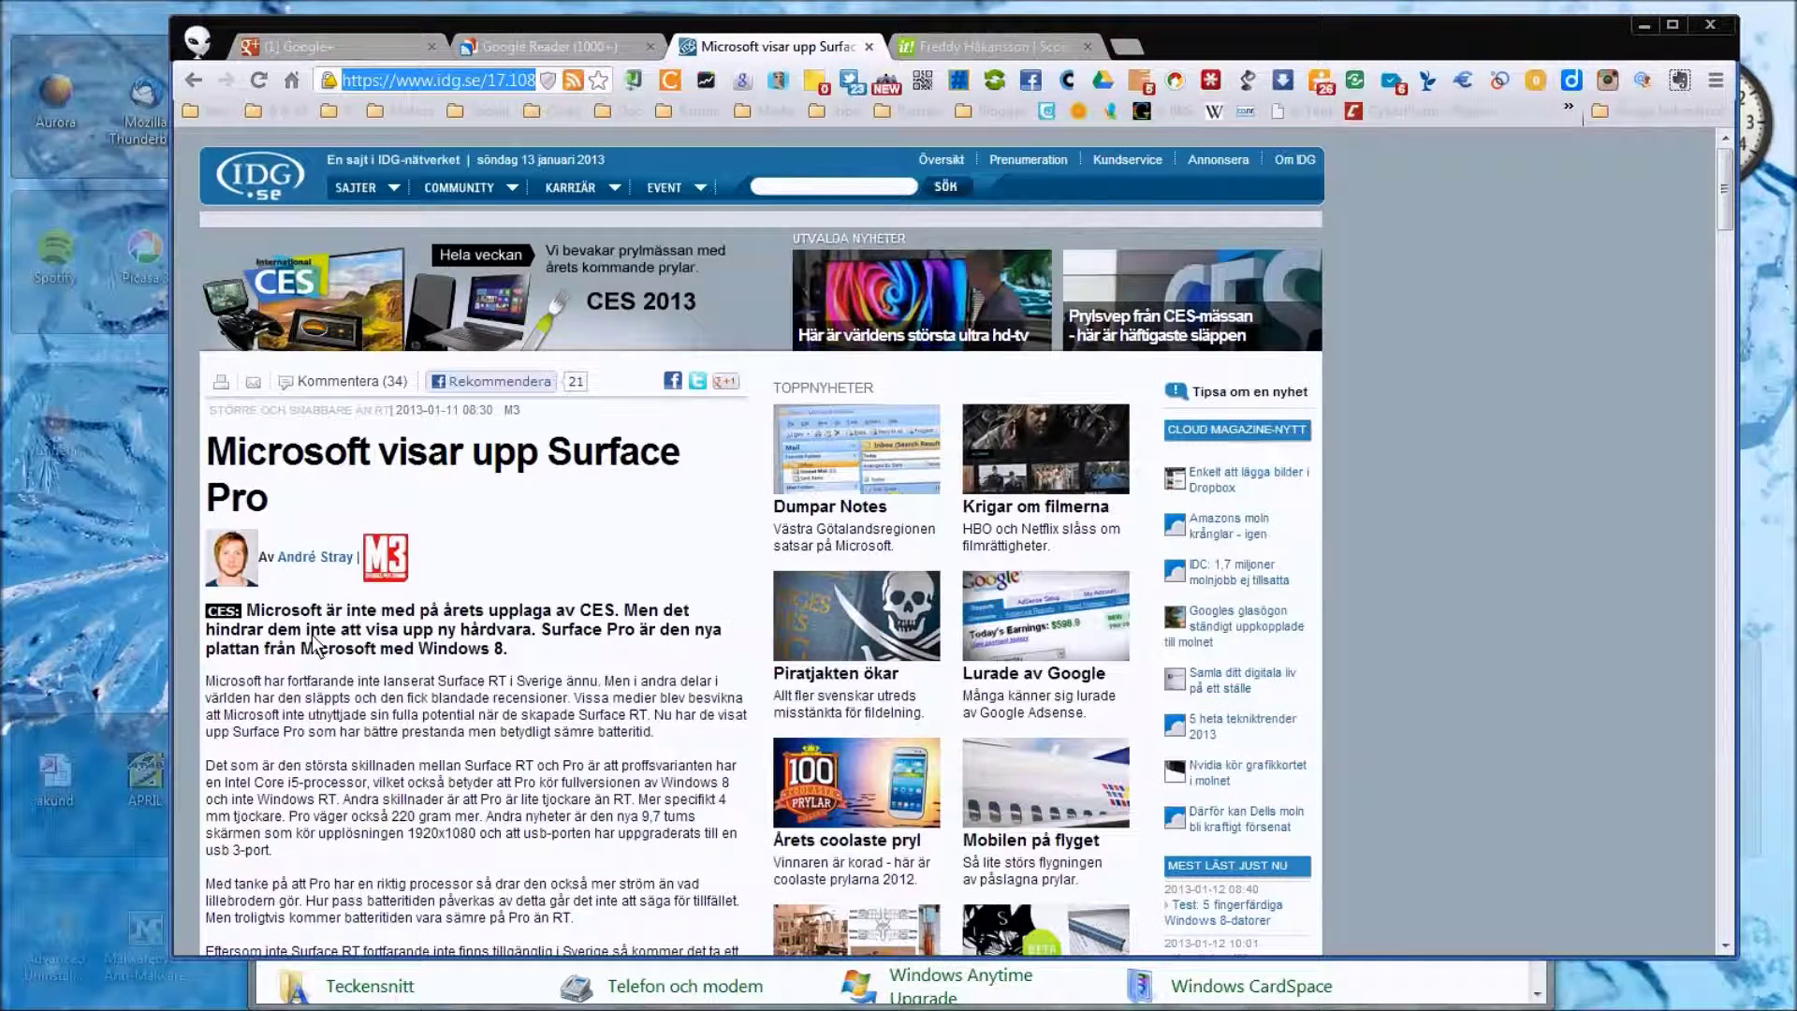
scroll(429, 506, "down", 7)
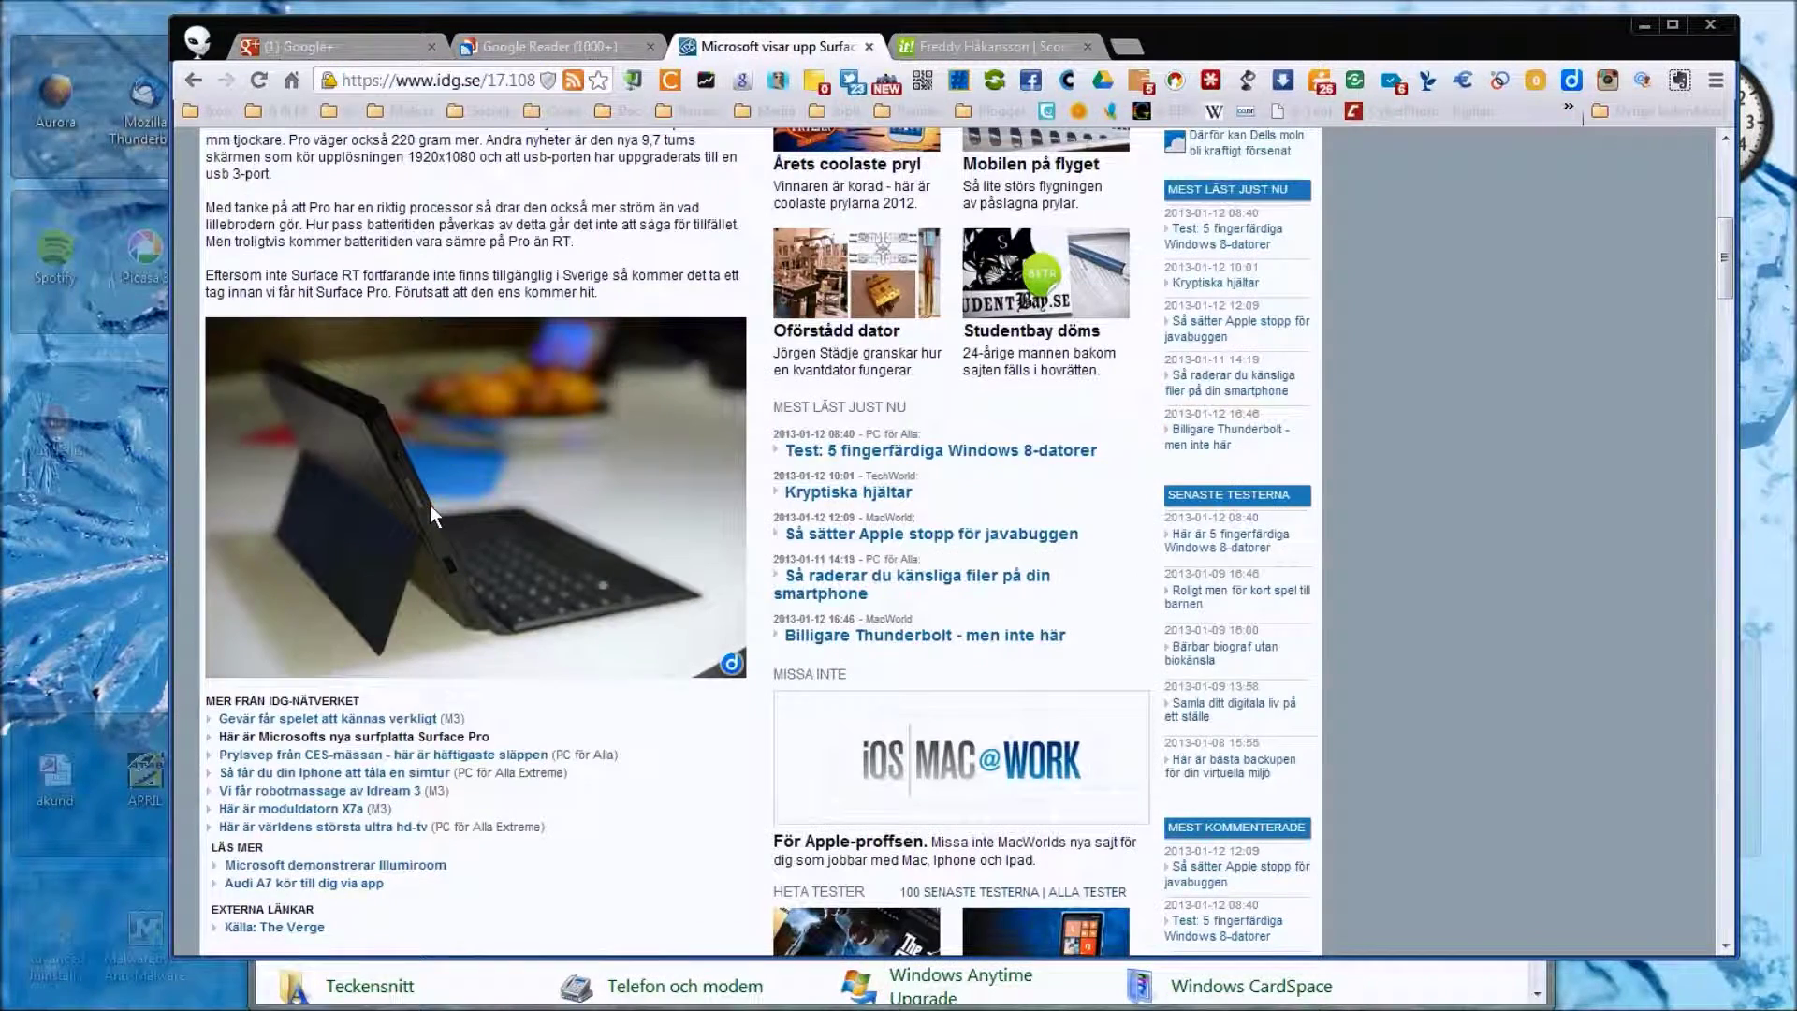
right_click(431, 505)
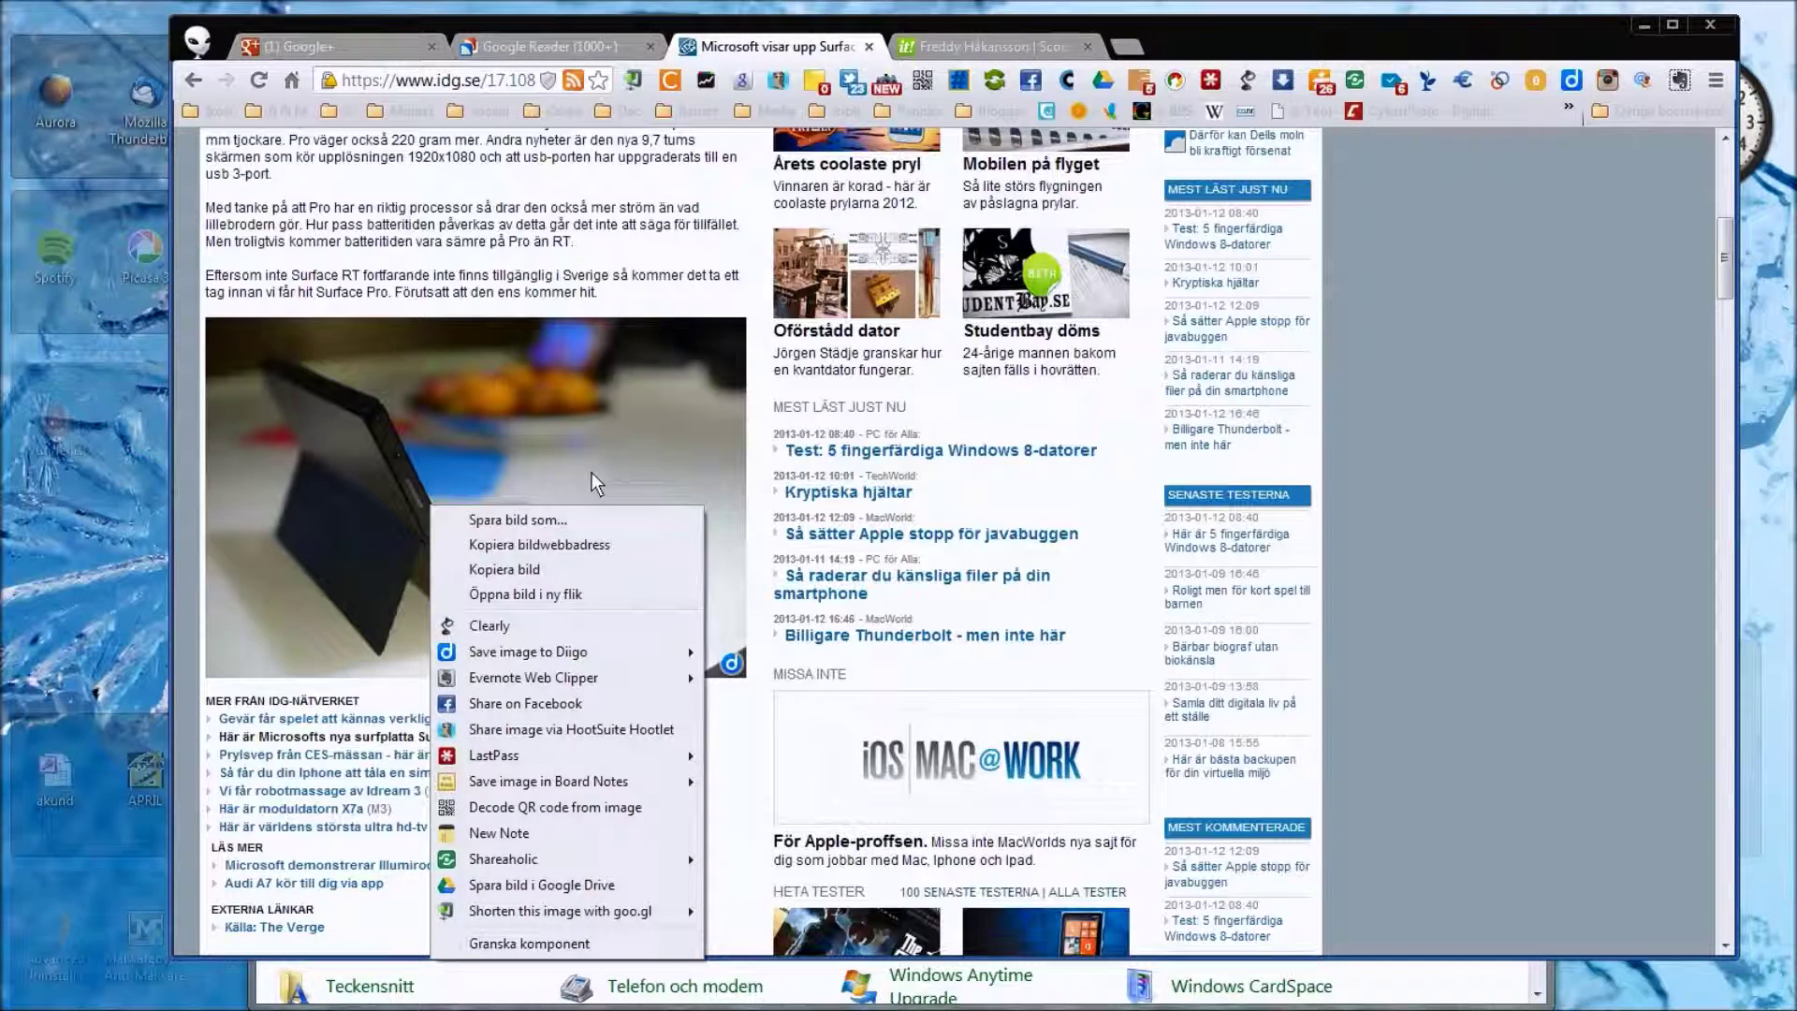
left_click(562, 522)
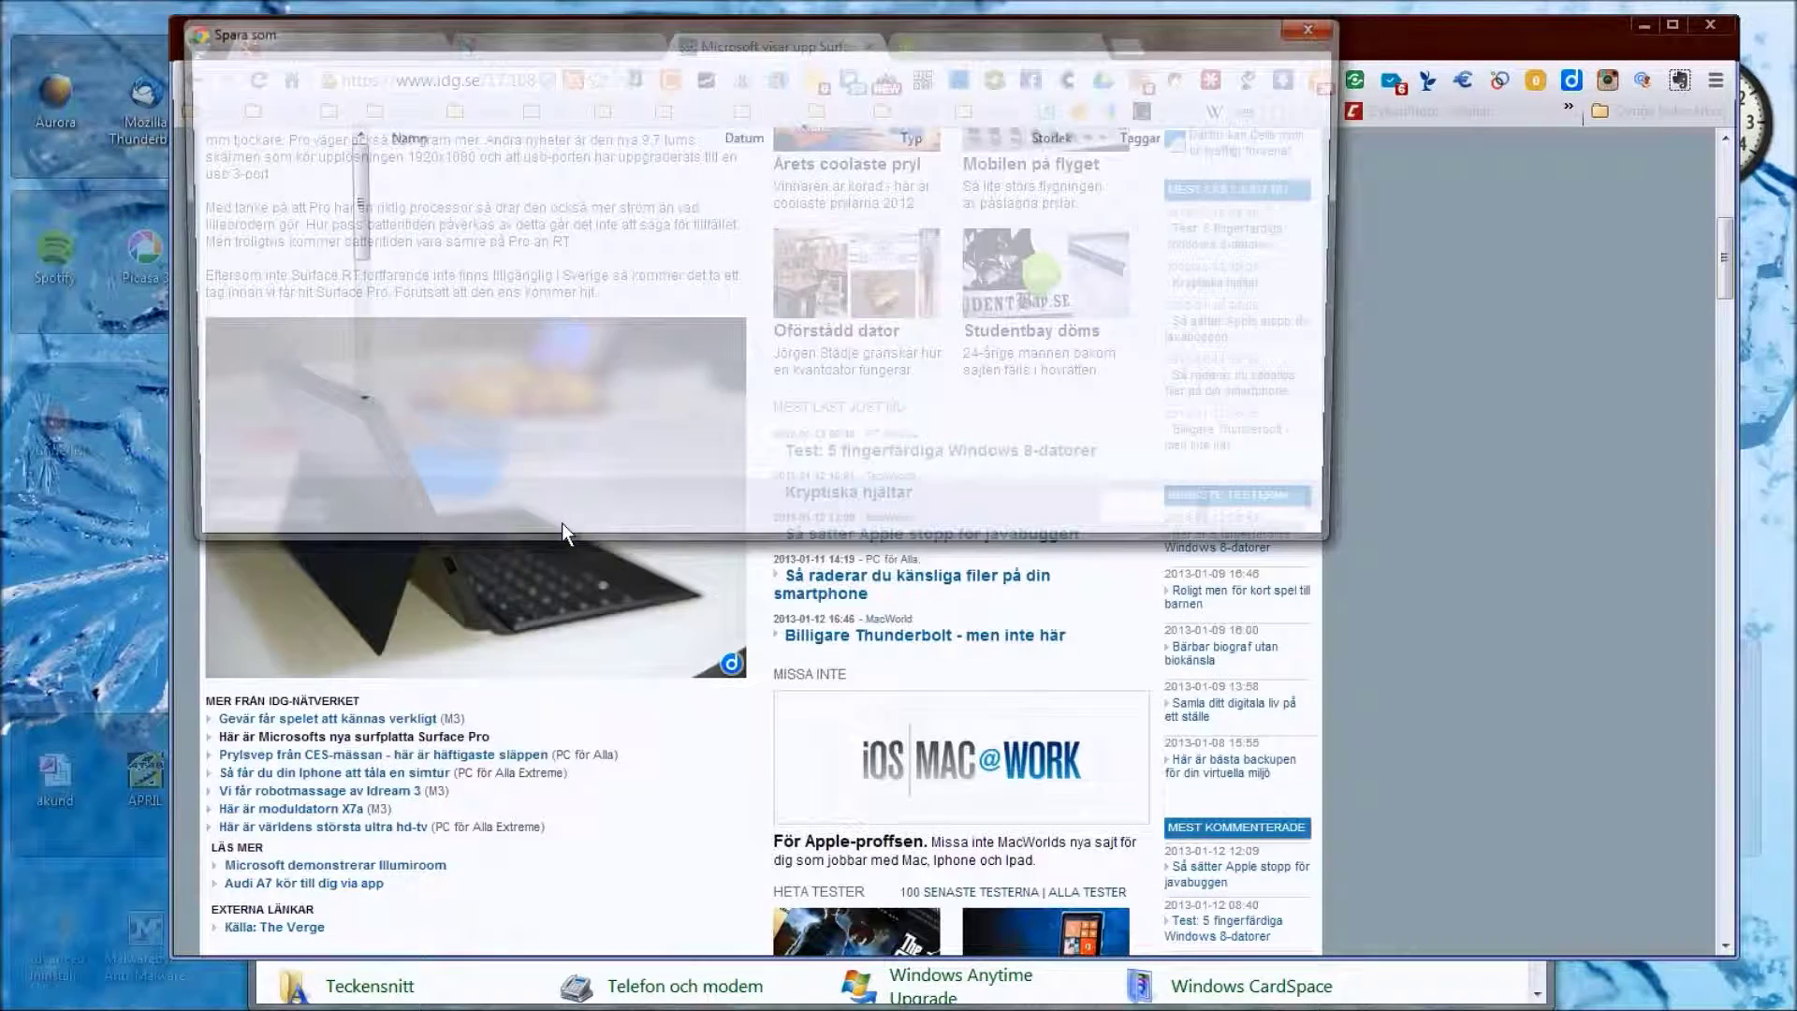
key("Return")
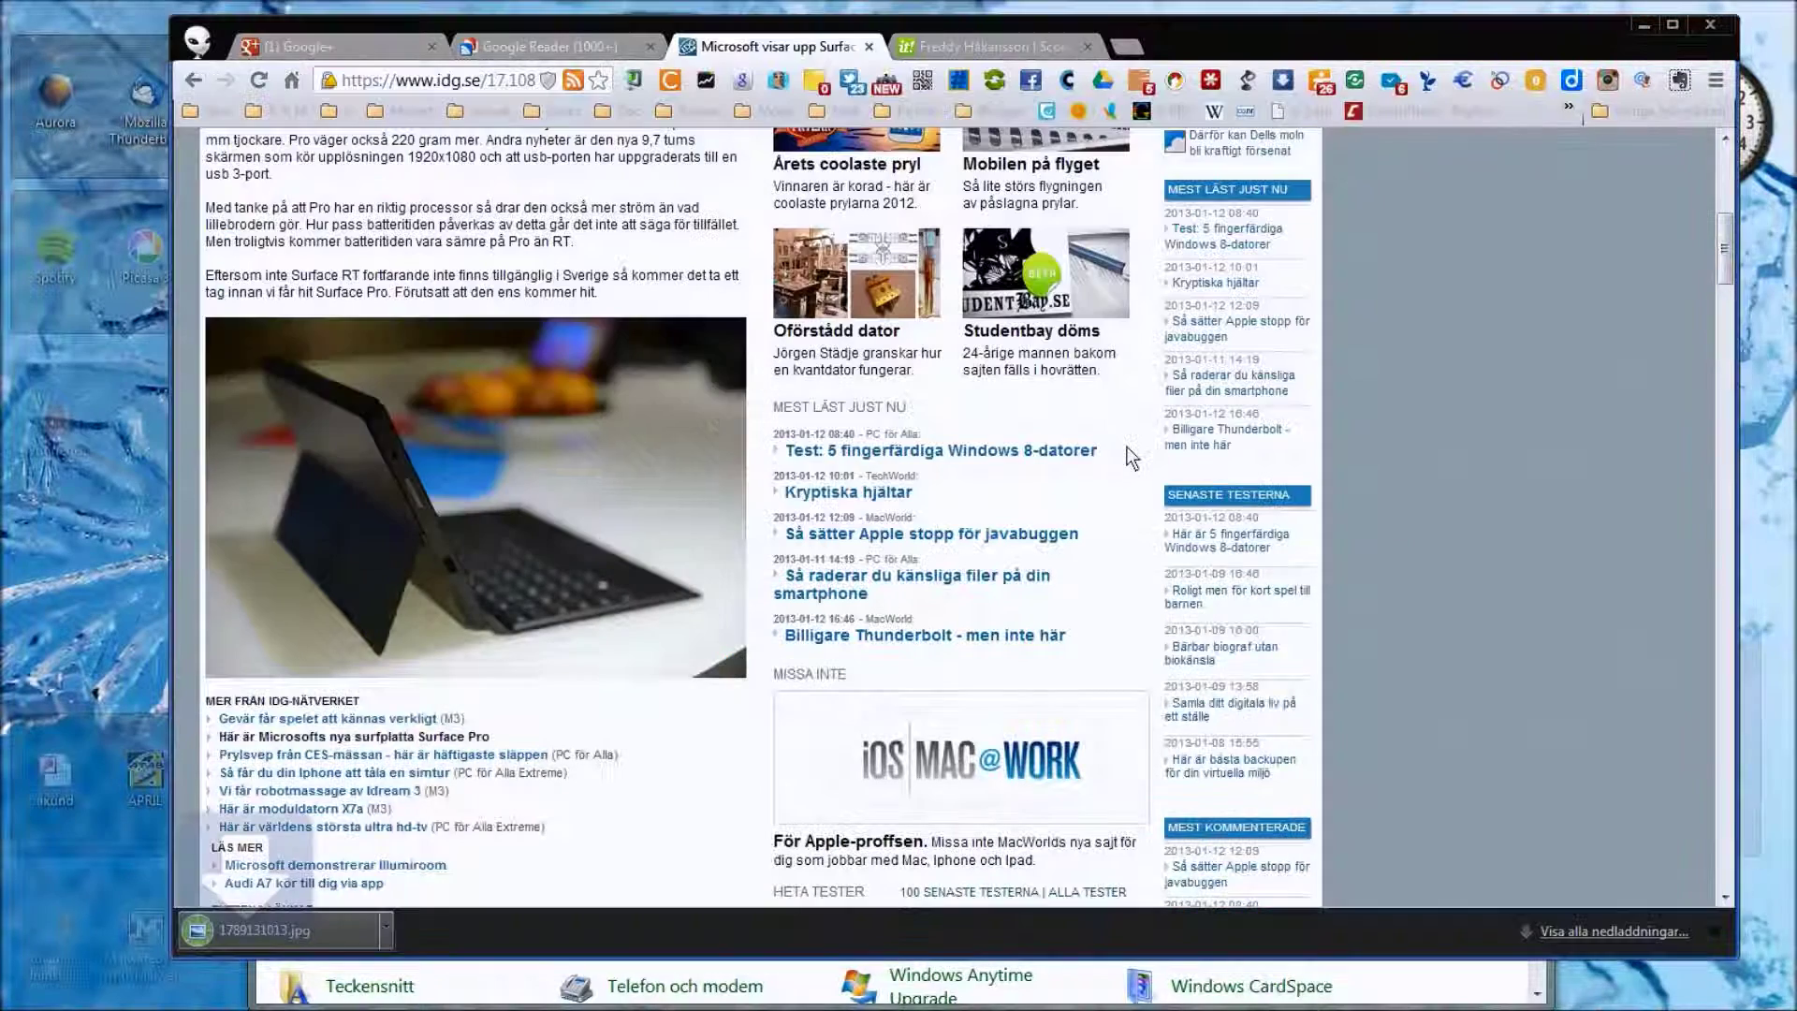
Return to the new scoop and open the editing options for its missing image.
key("ctrl+Tab")
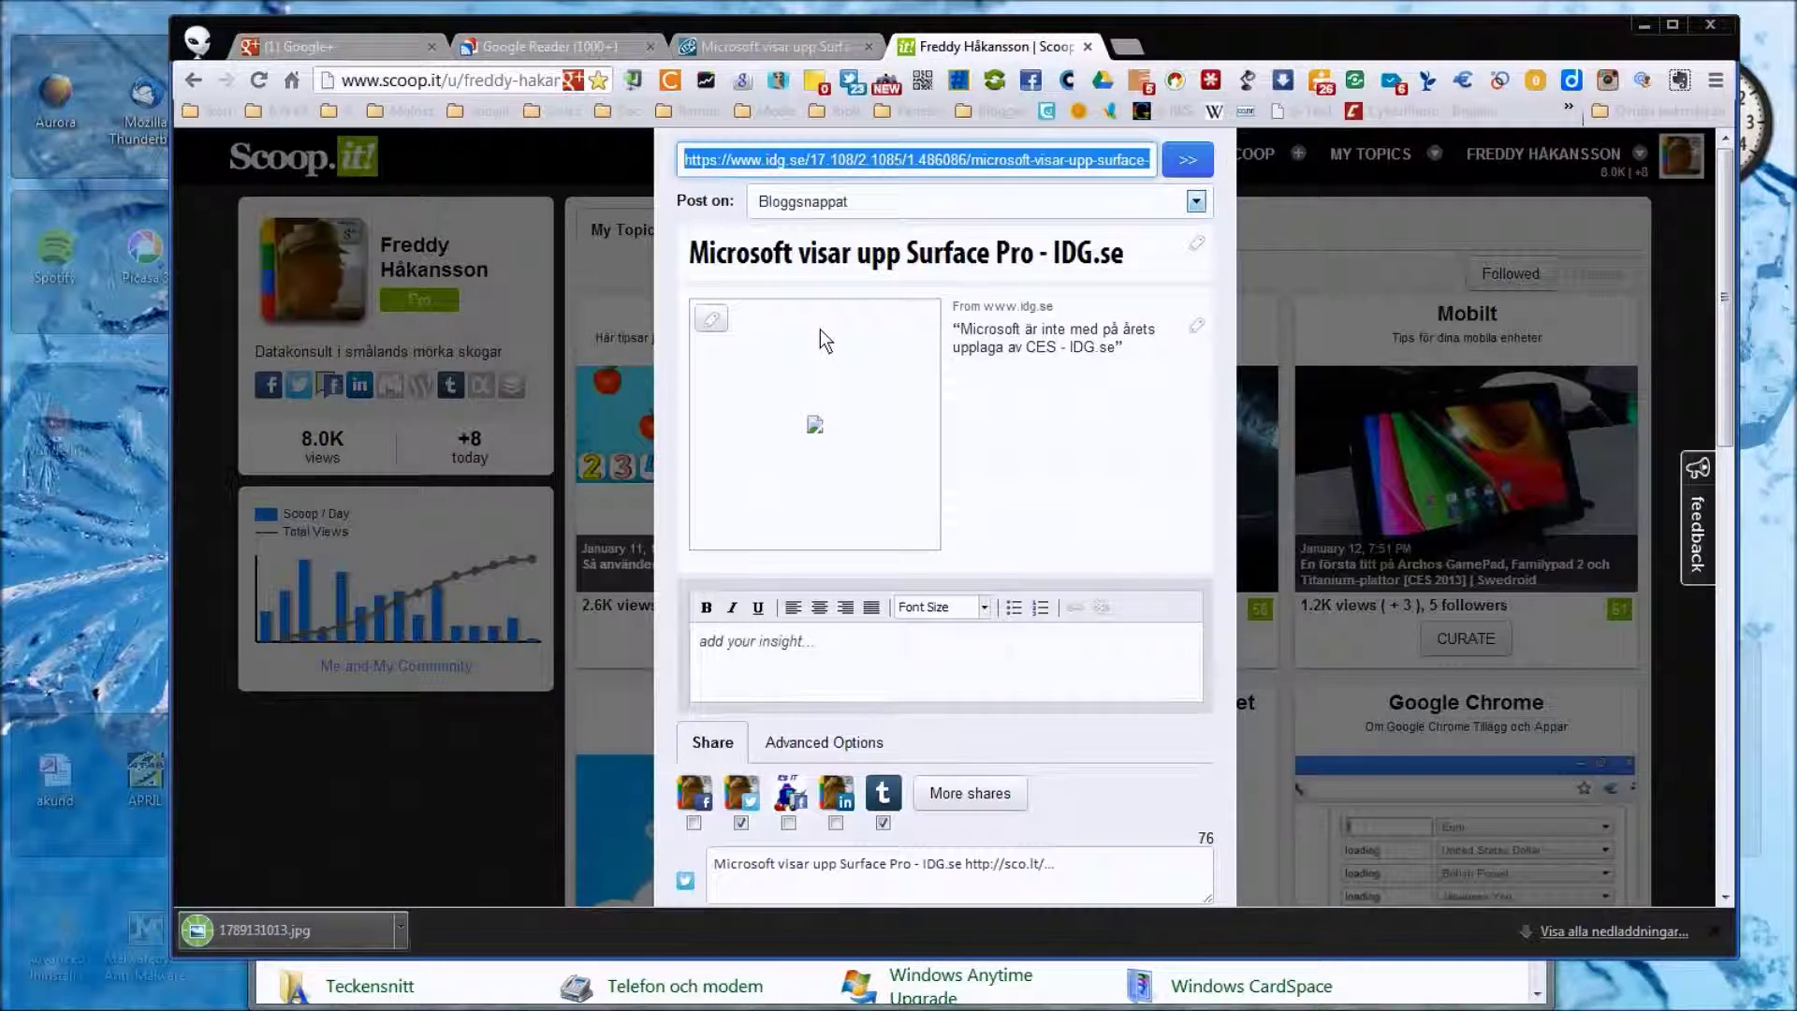
left_click(712, 321)
left_click(712, 320)
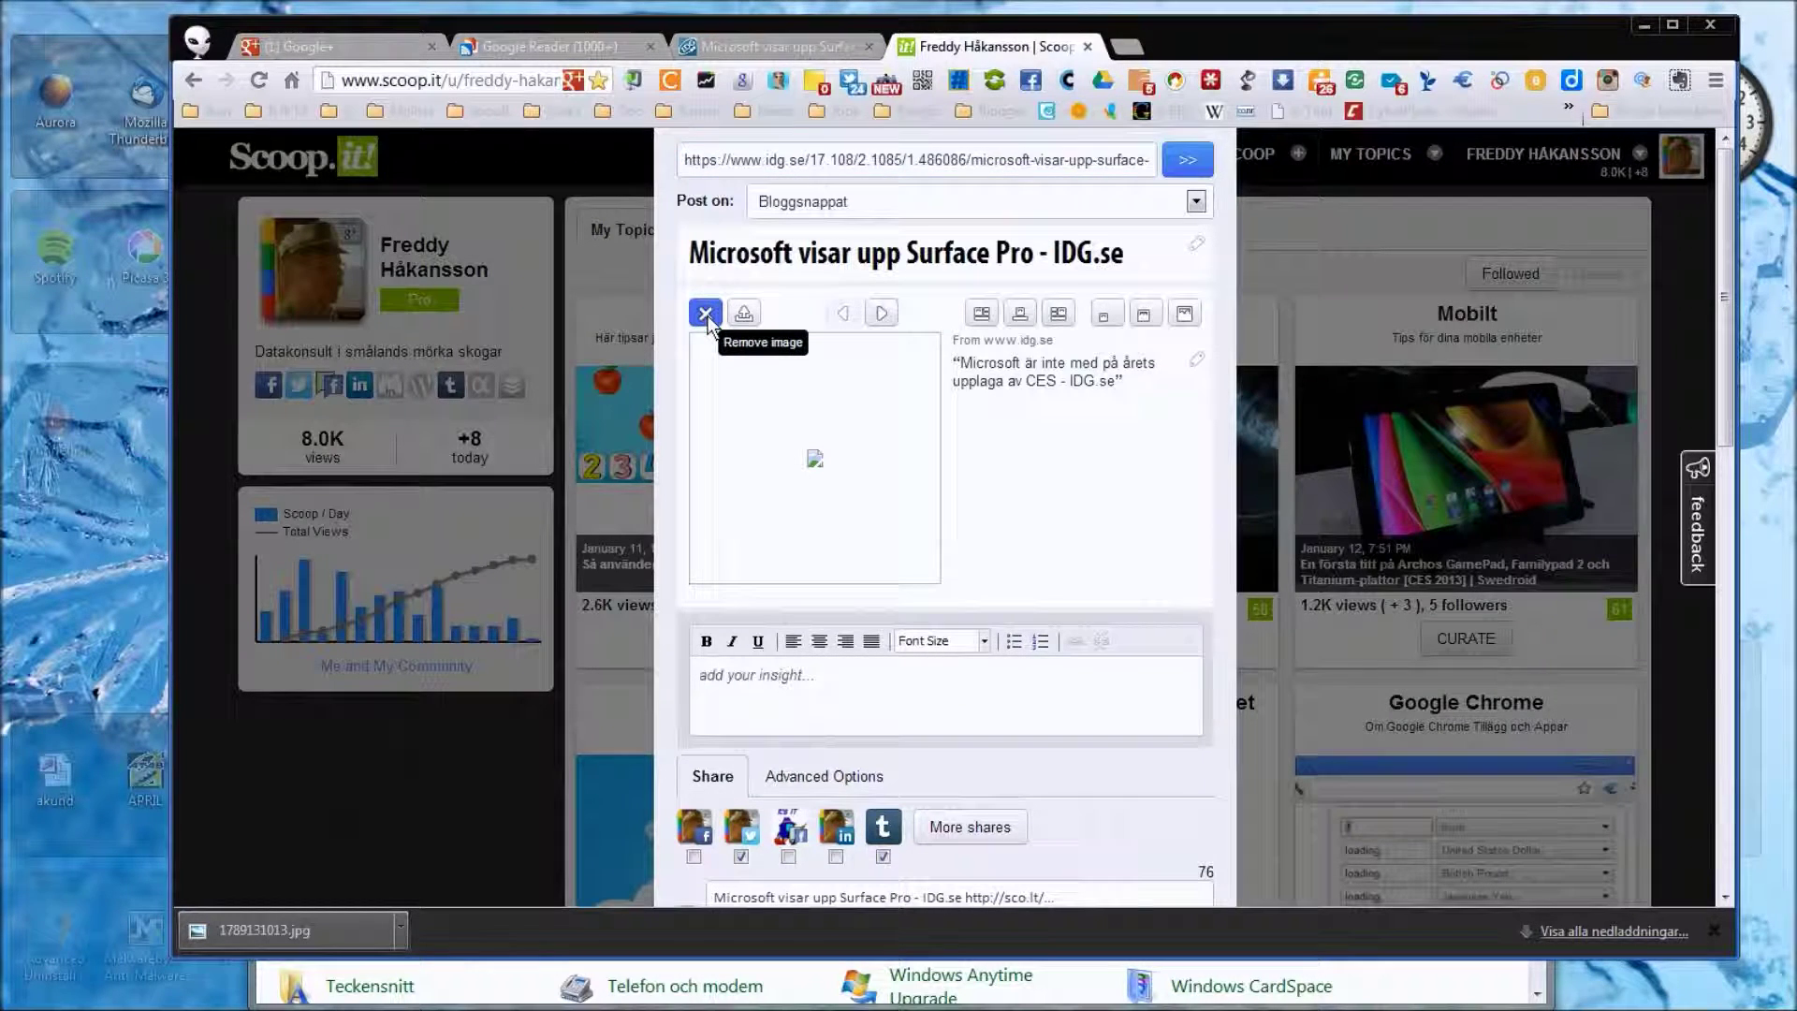
left_click(744, 316)
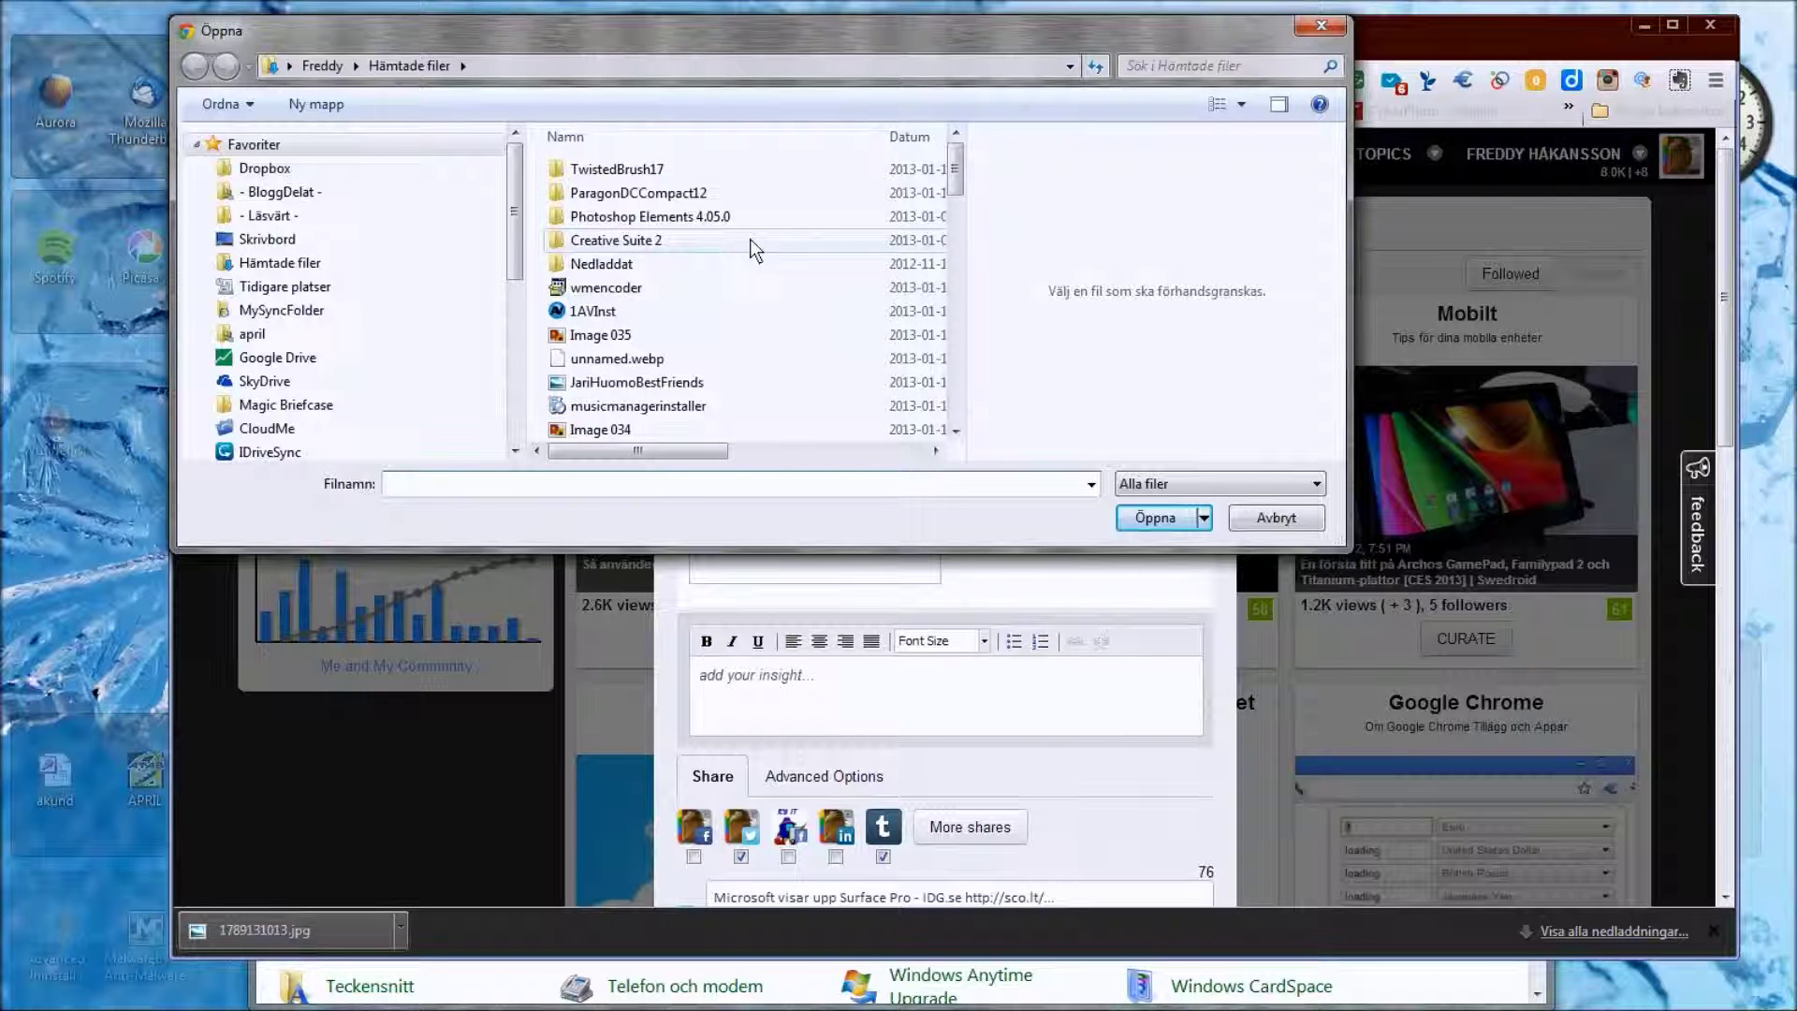
left_click(662, 338)
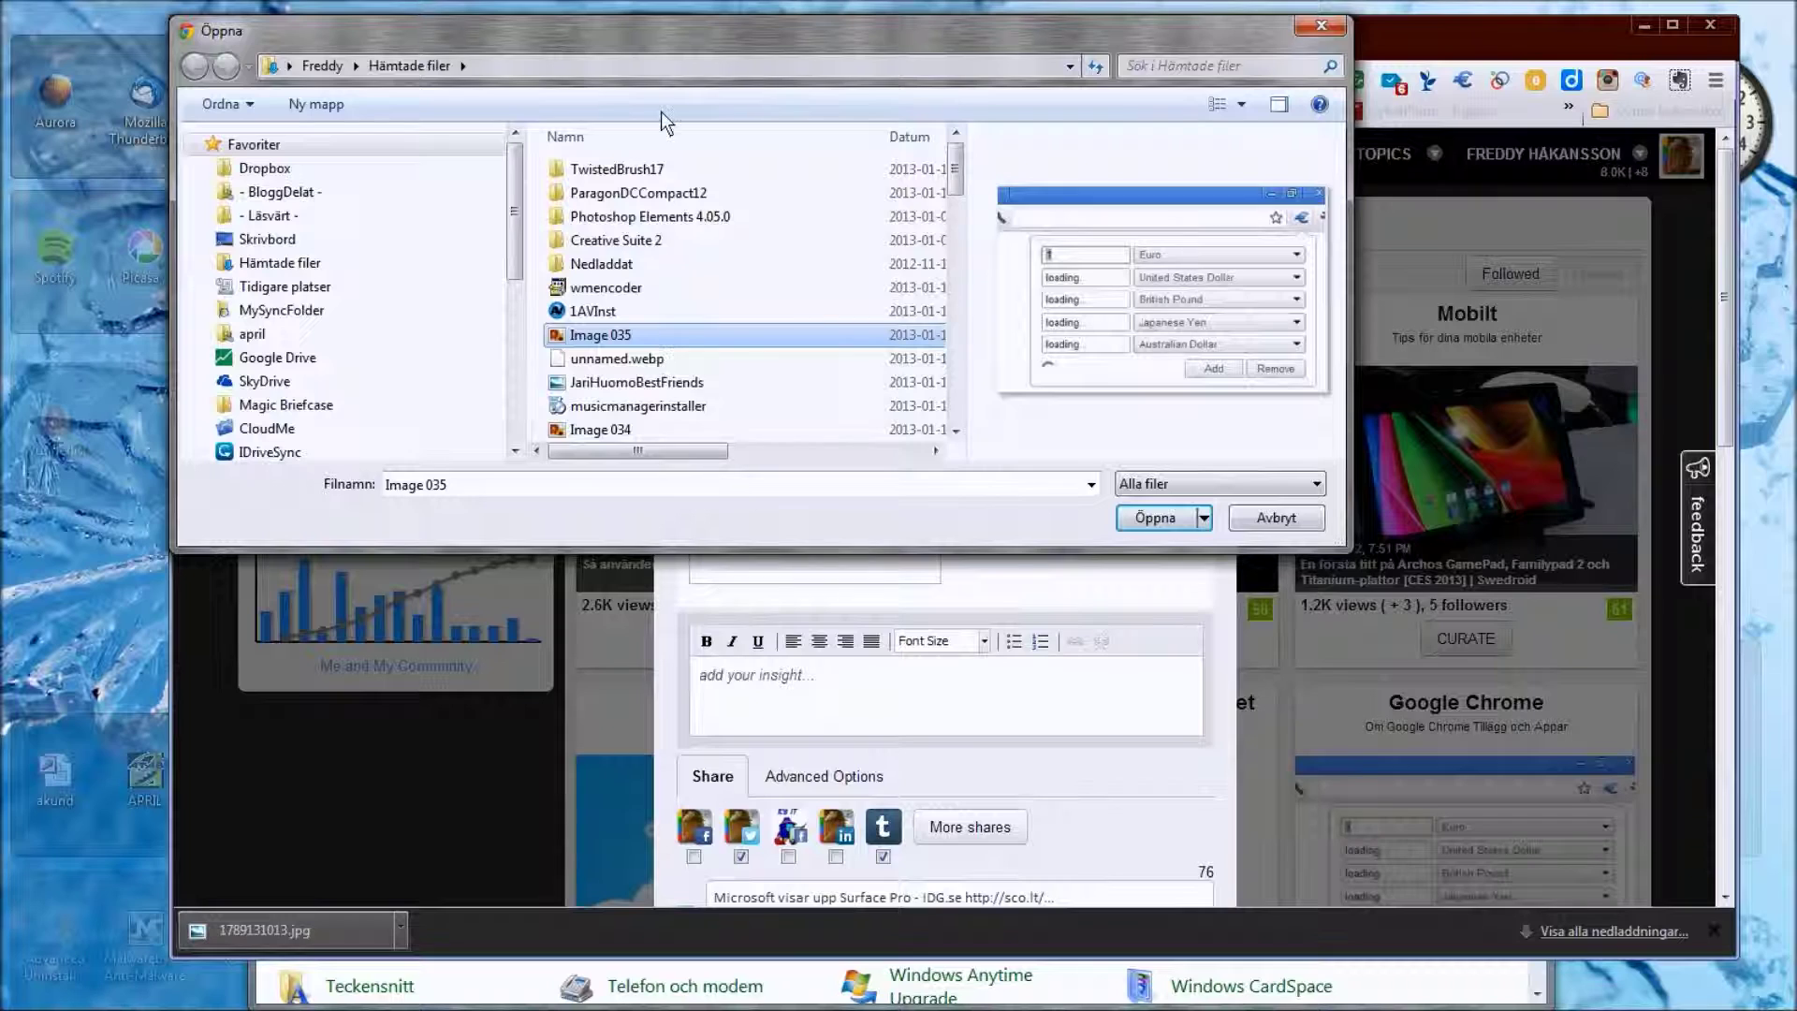
key("alt+Tab")
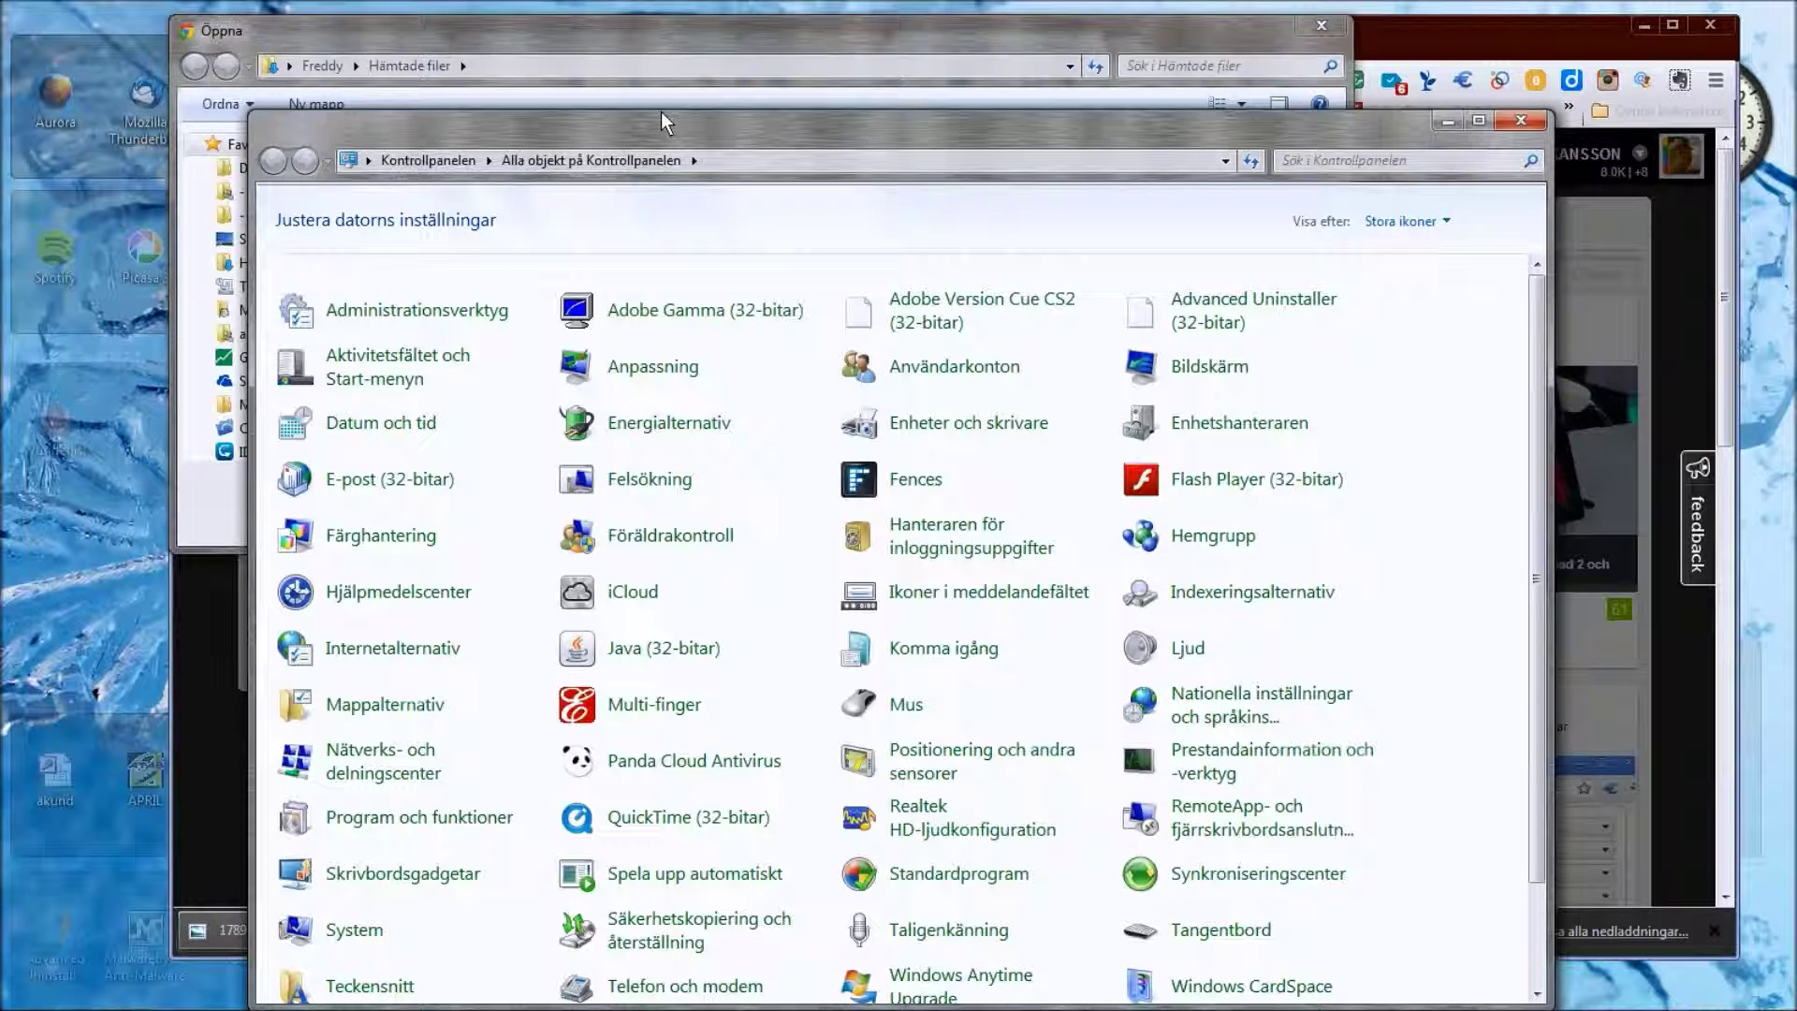
key("alt+Tab")
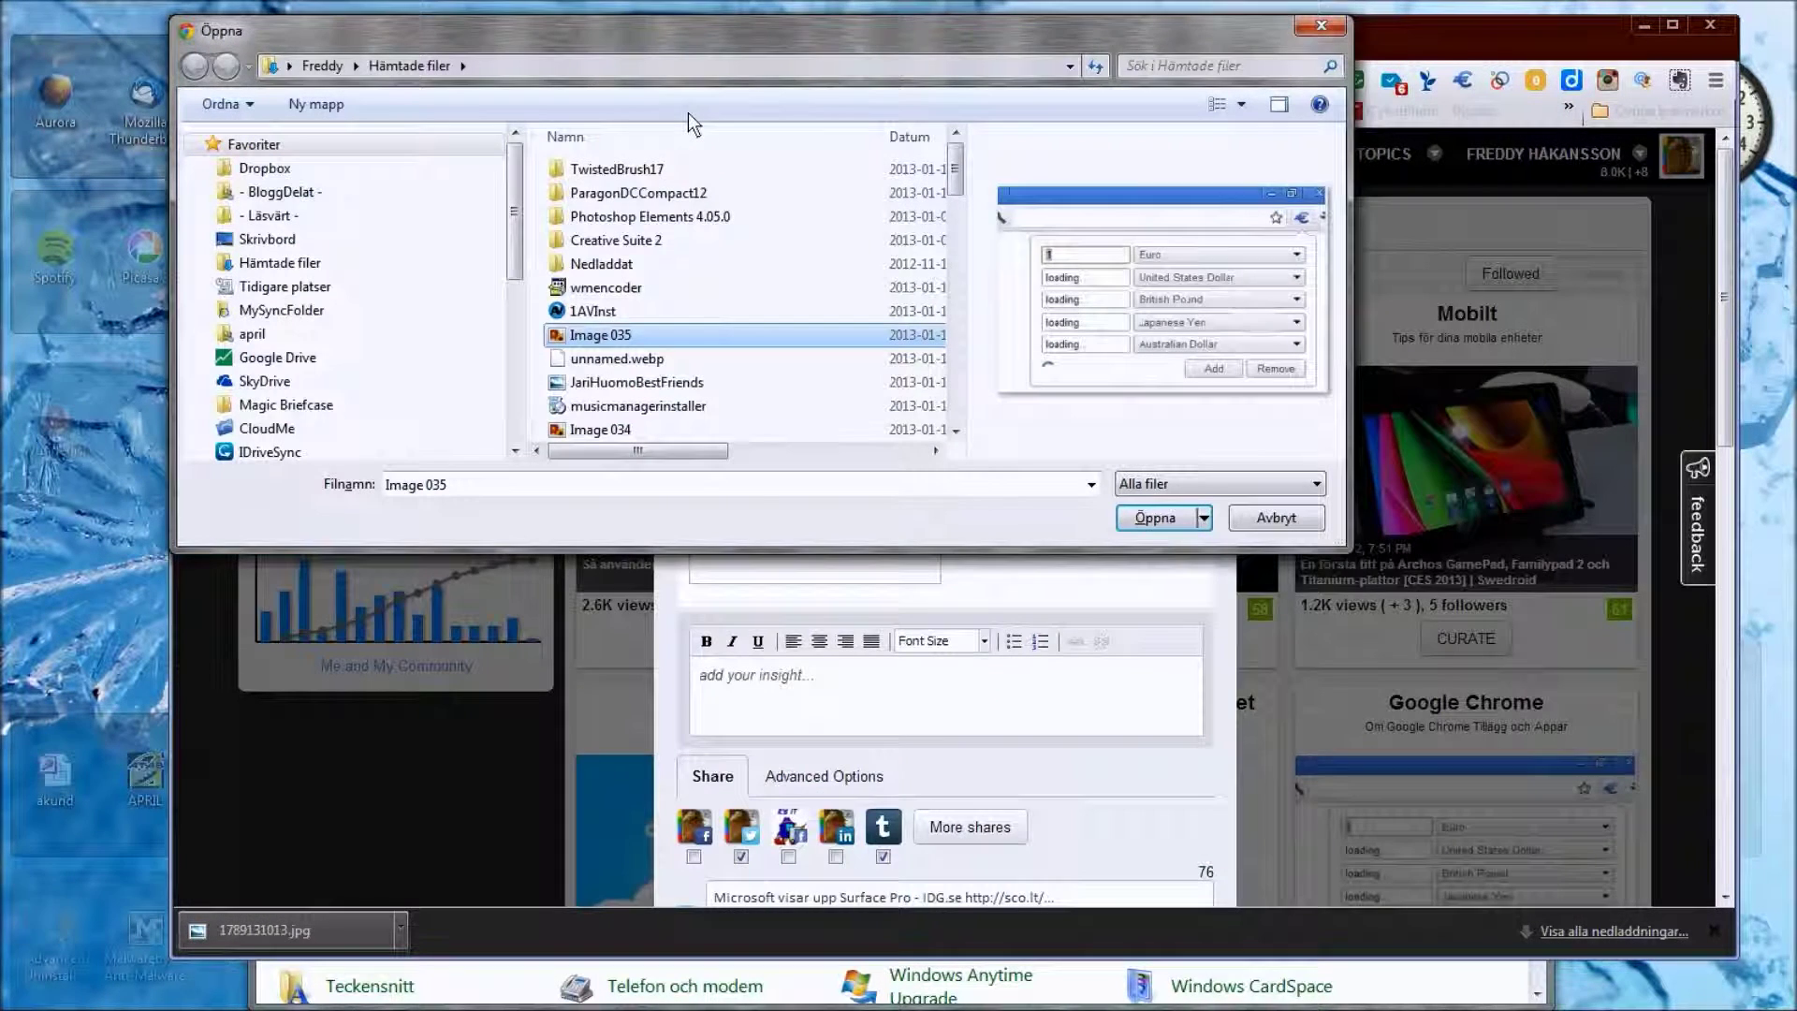
left_click(1275, 518)
key("ctrl+shift+Tab")
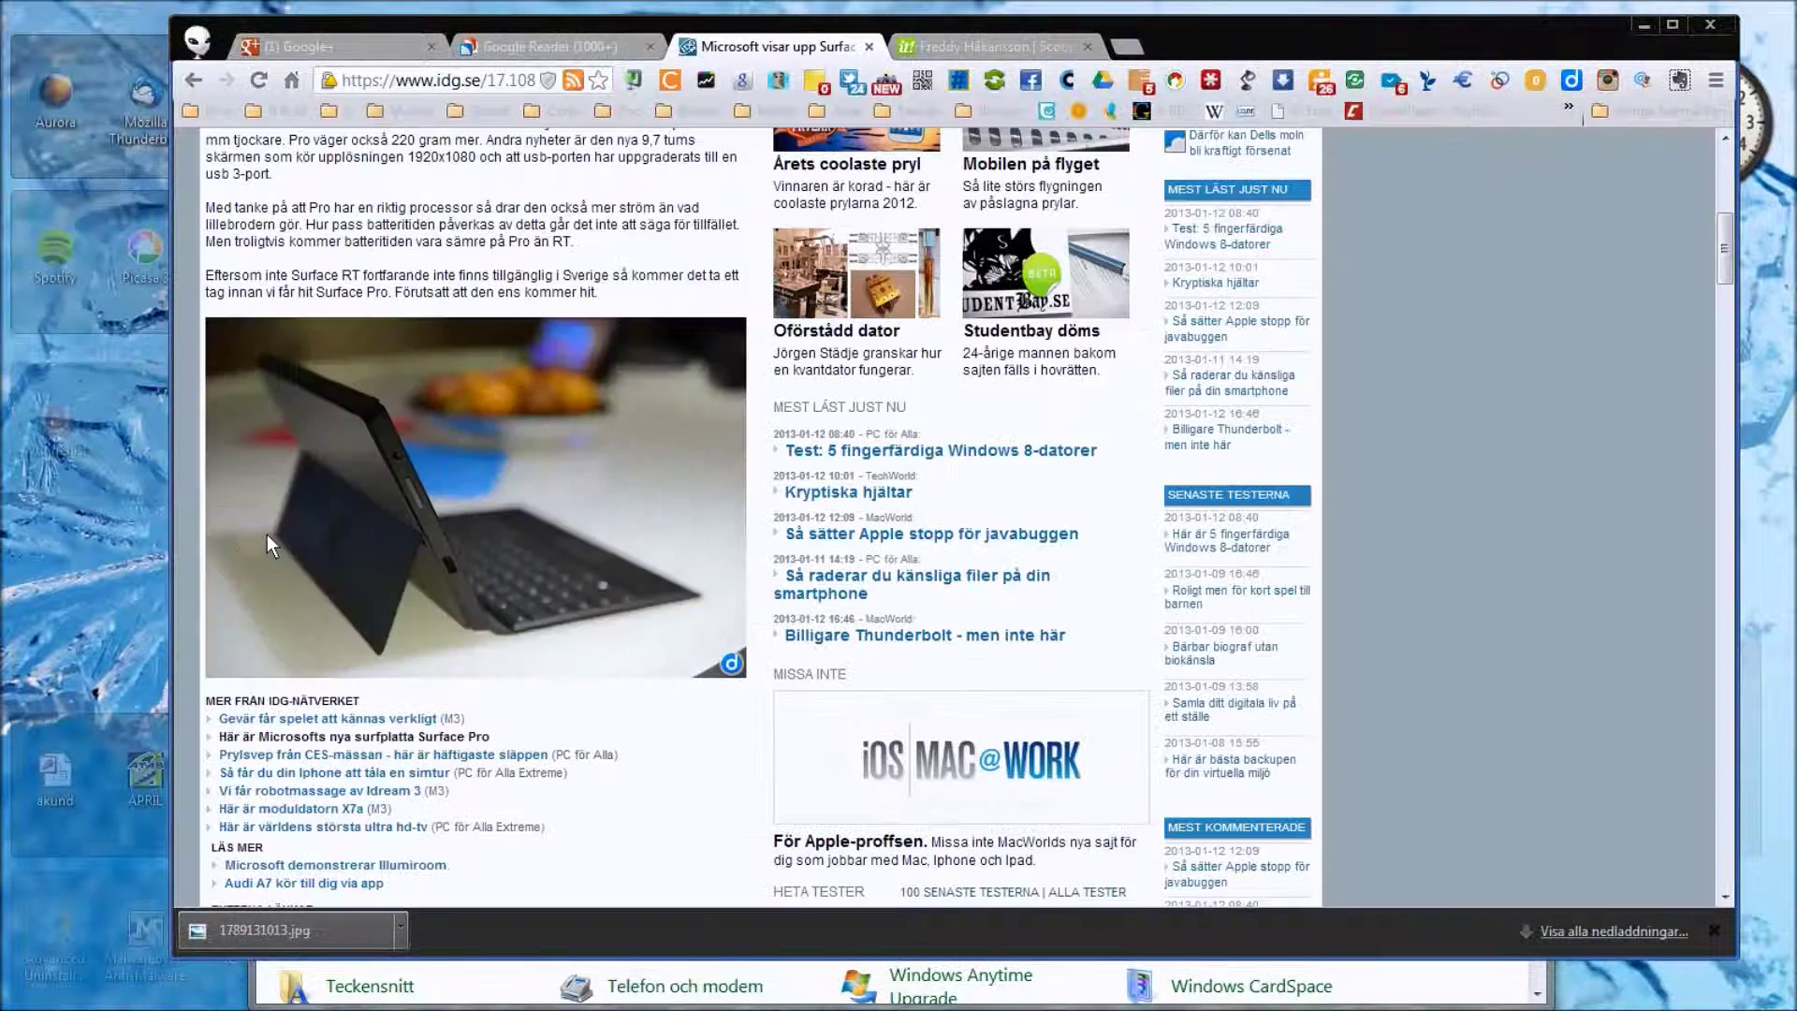
right_click(266, 536)
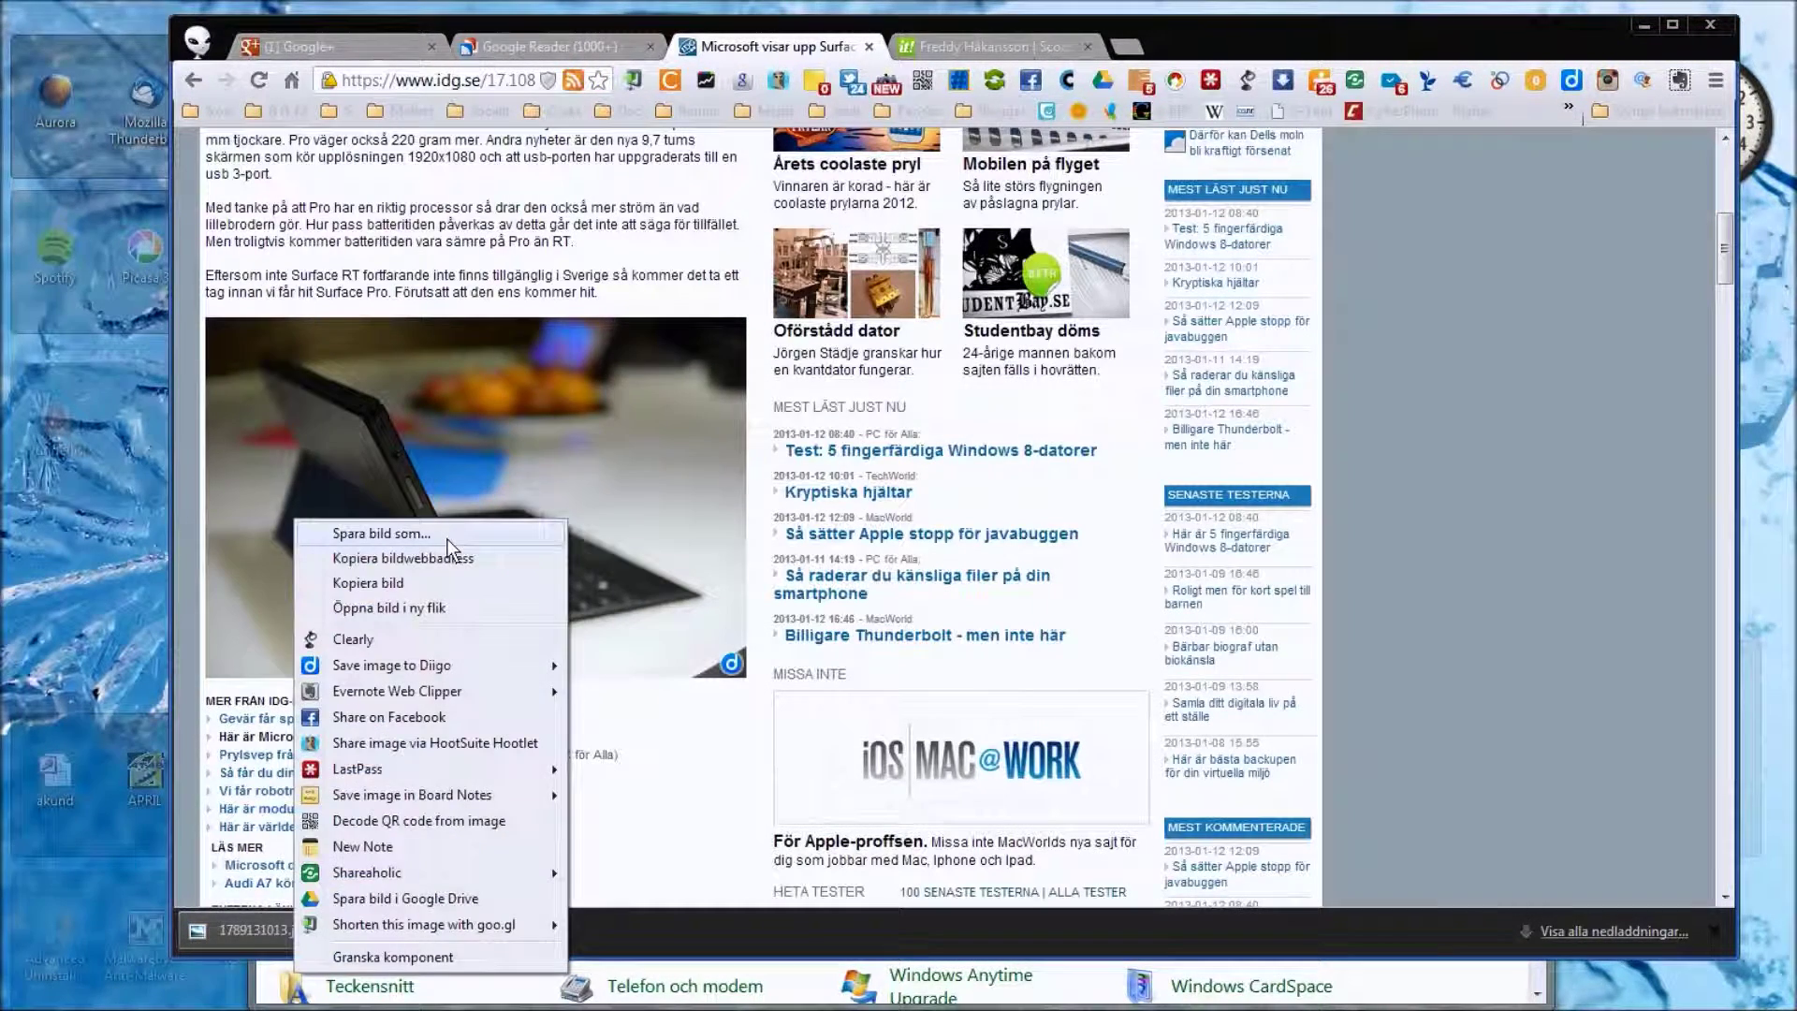
left_click(451, 539)
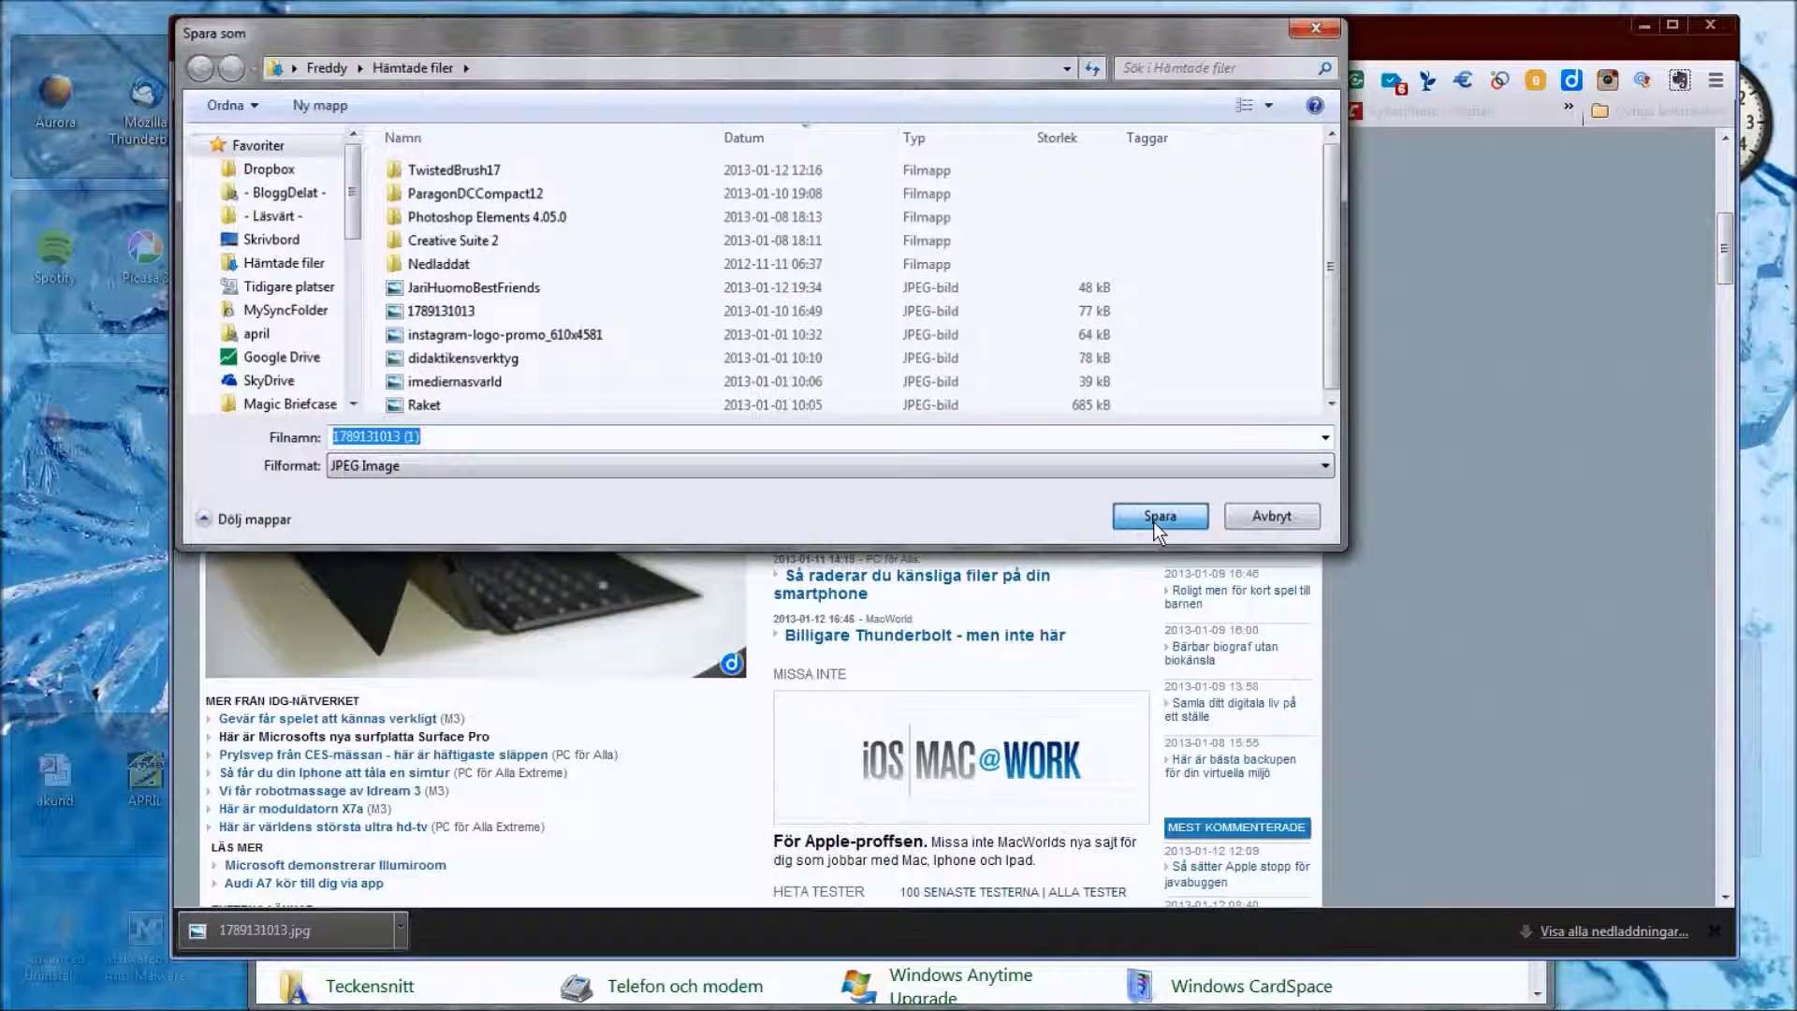
left_click(1153, 520)
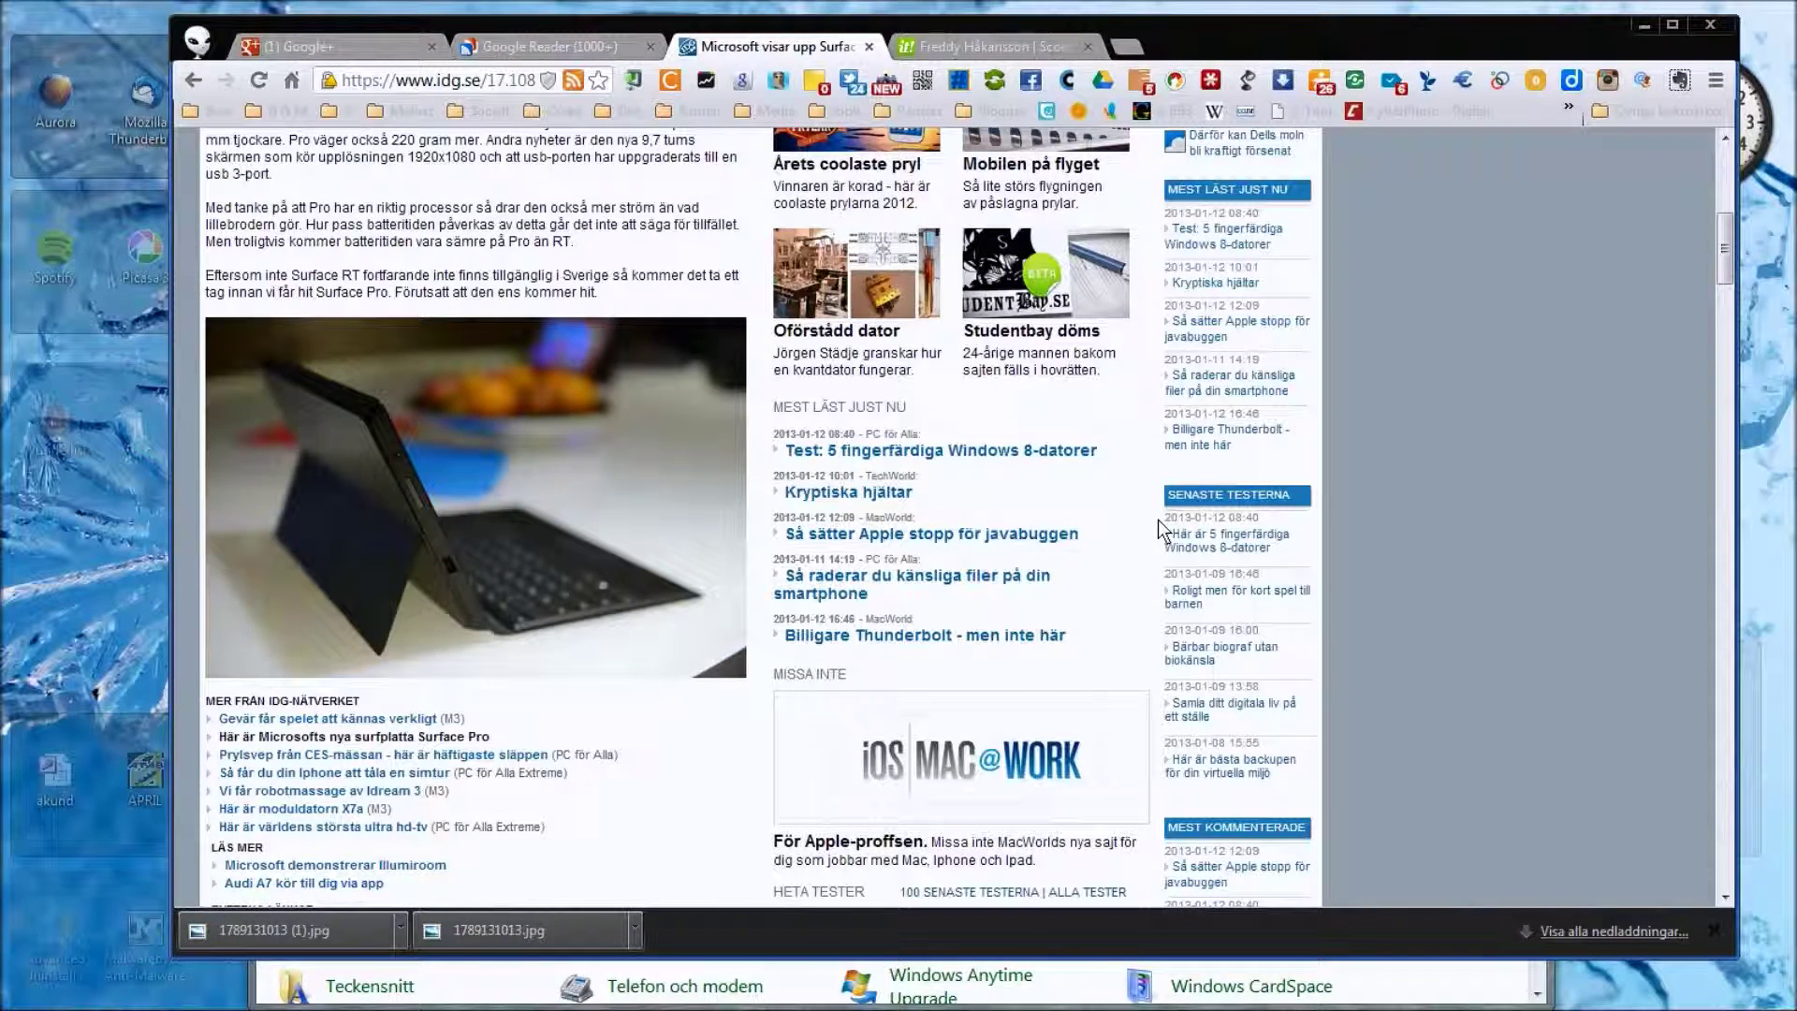
left_click(962, 46)
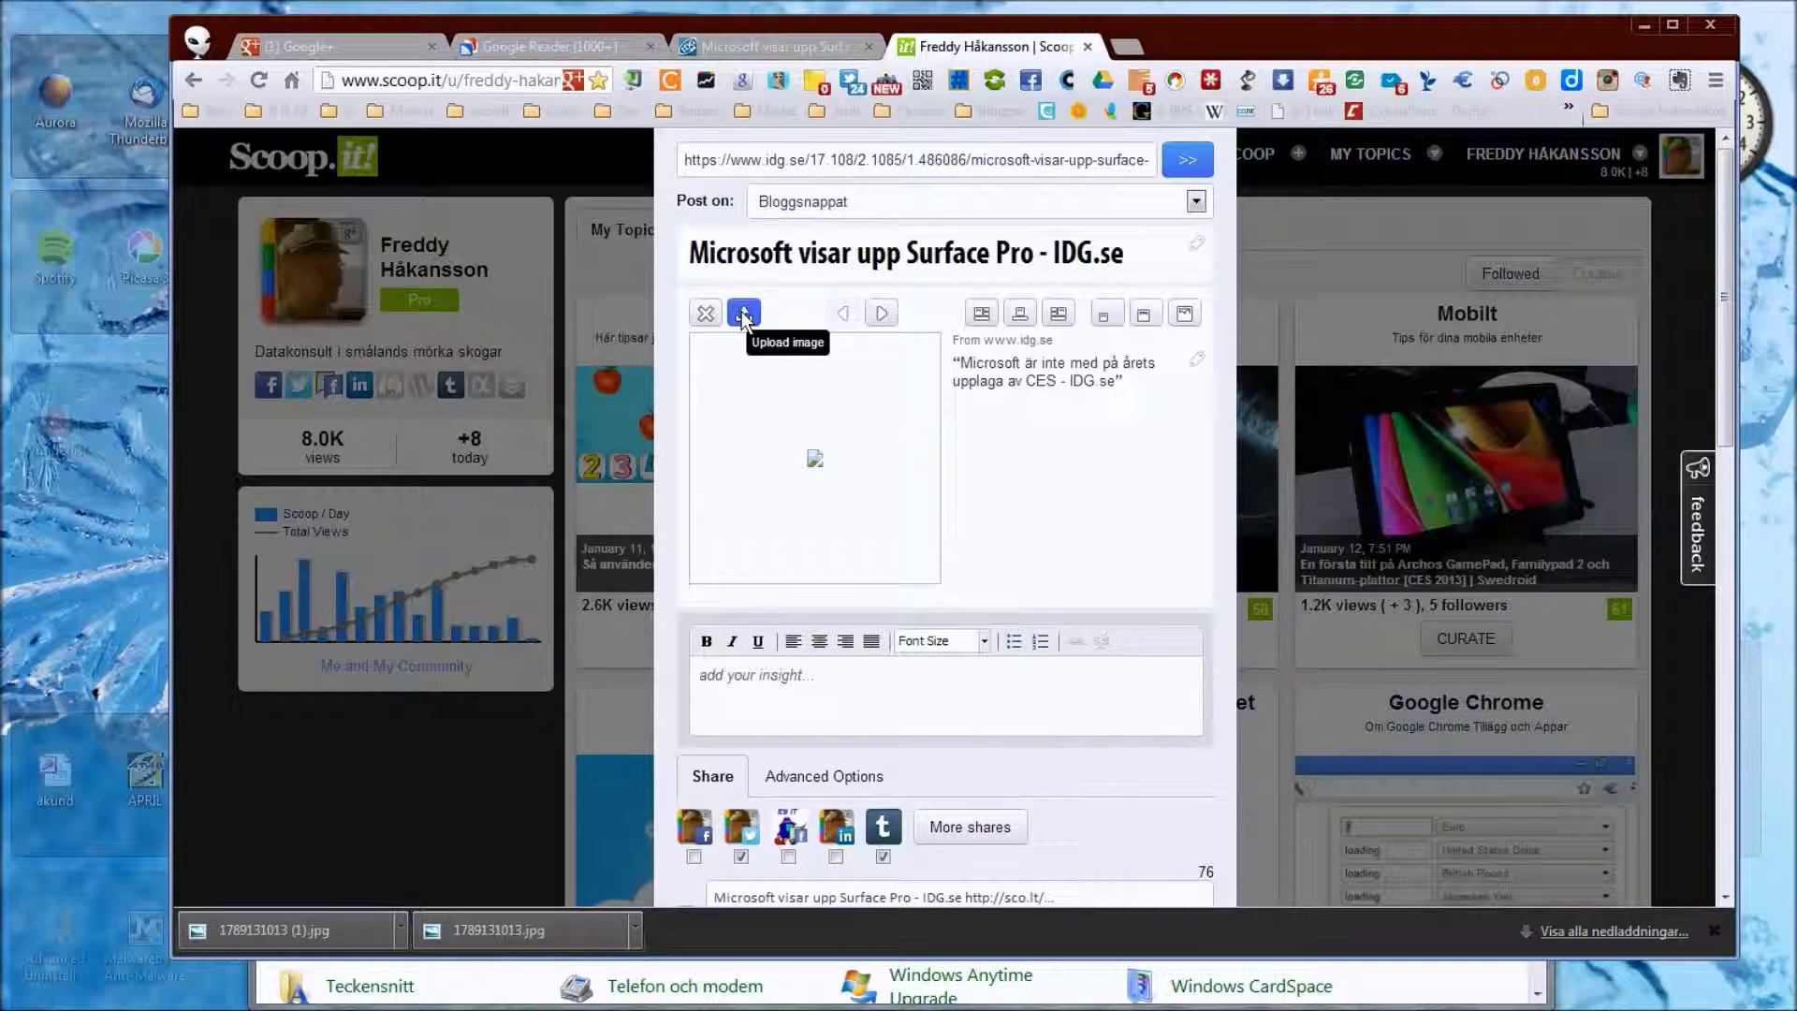
left_click(743, 311)
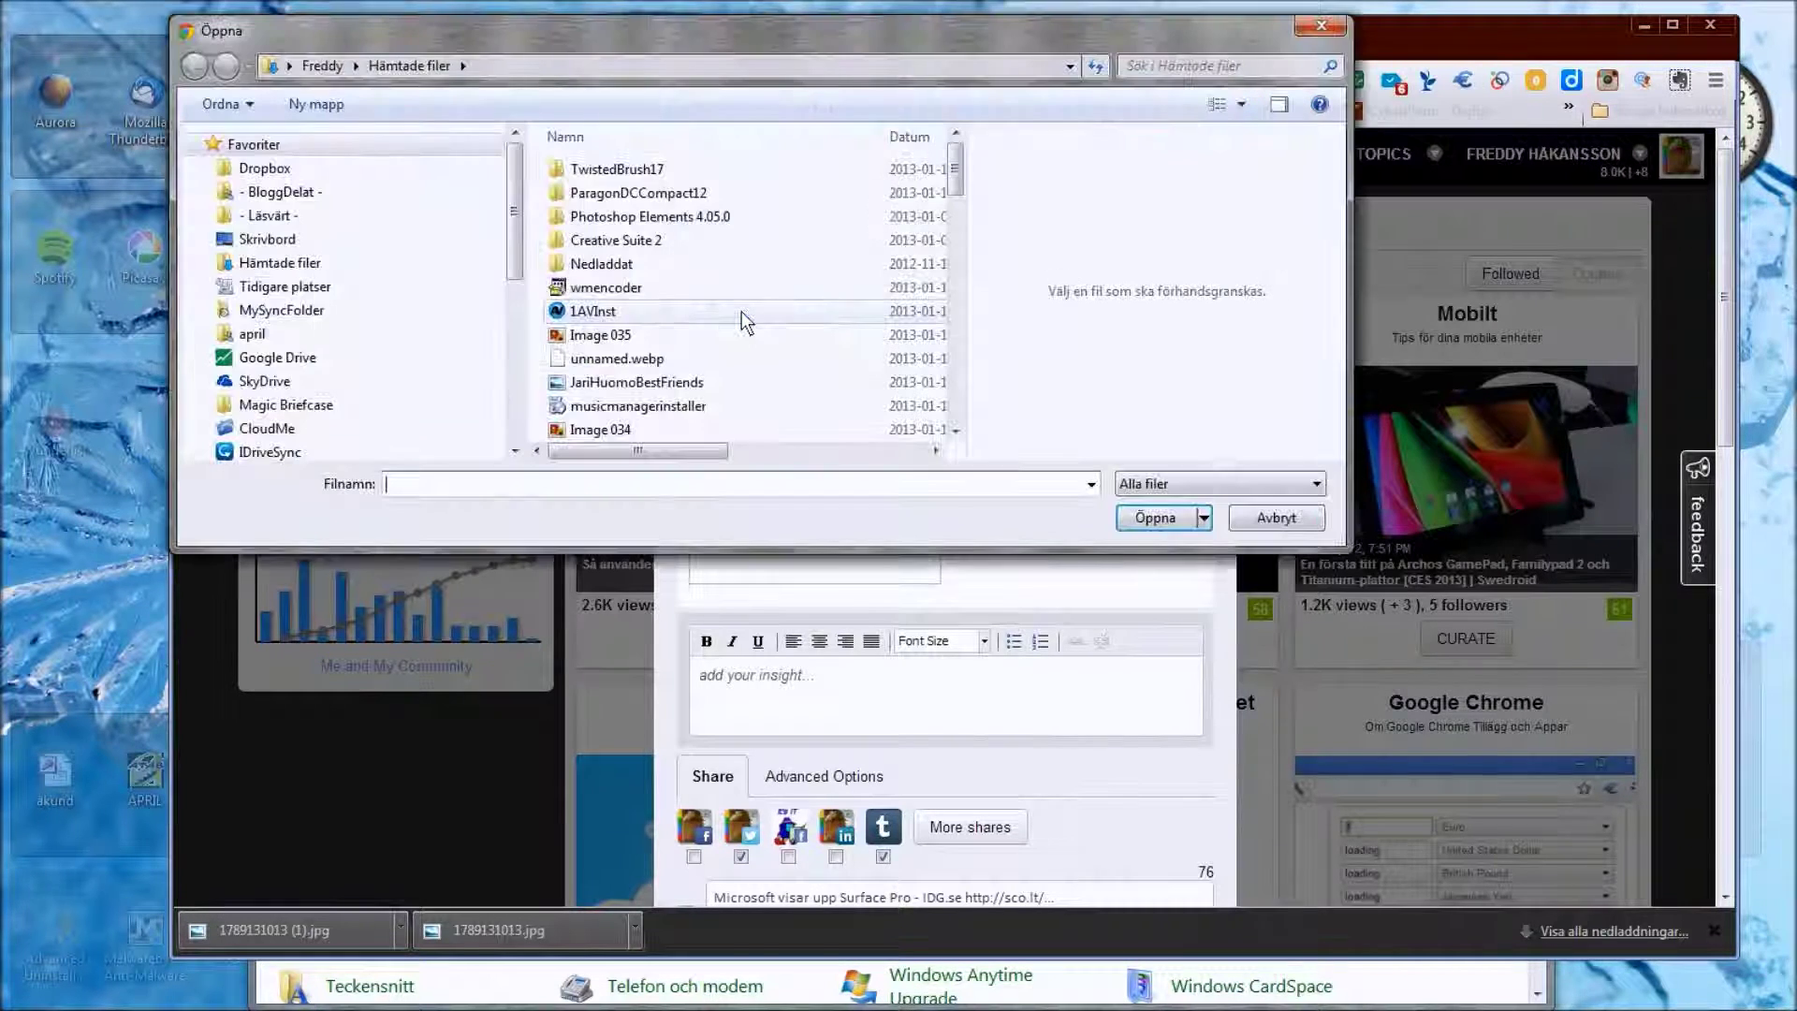
left_click(913, 140)
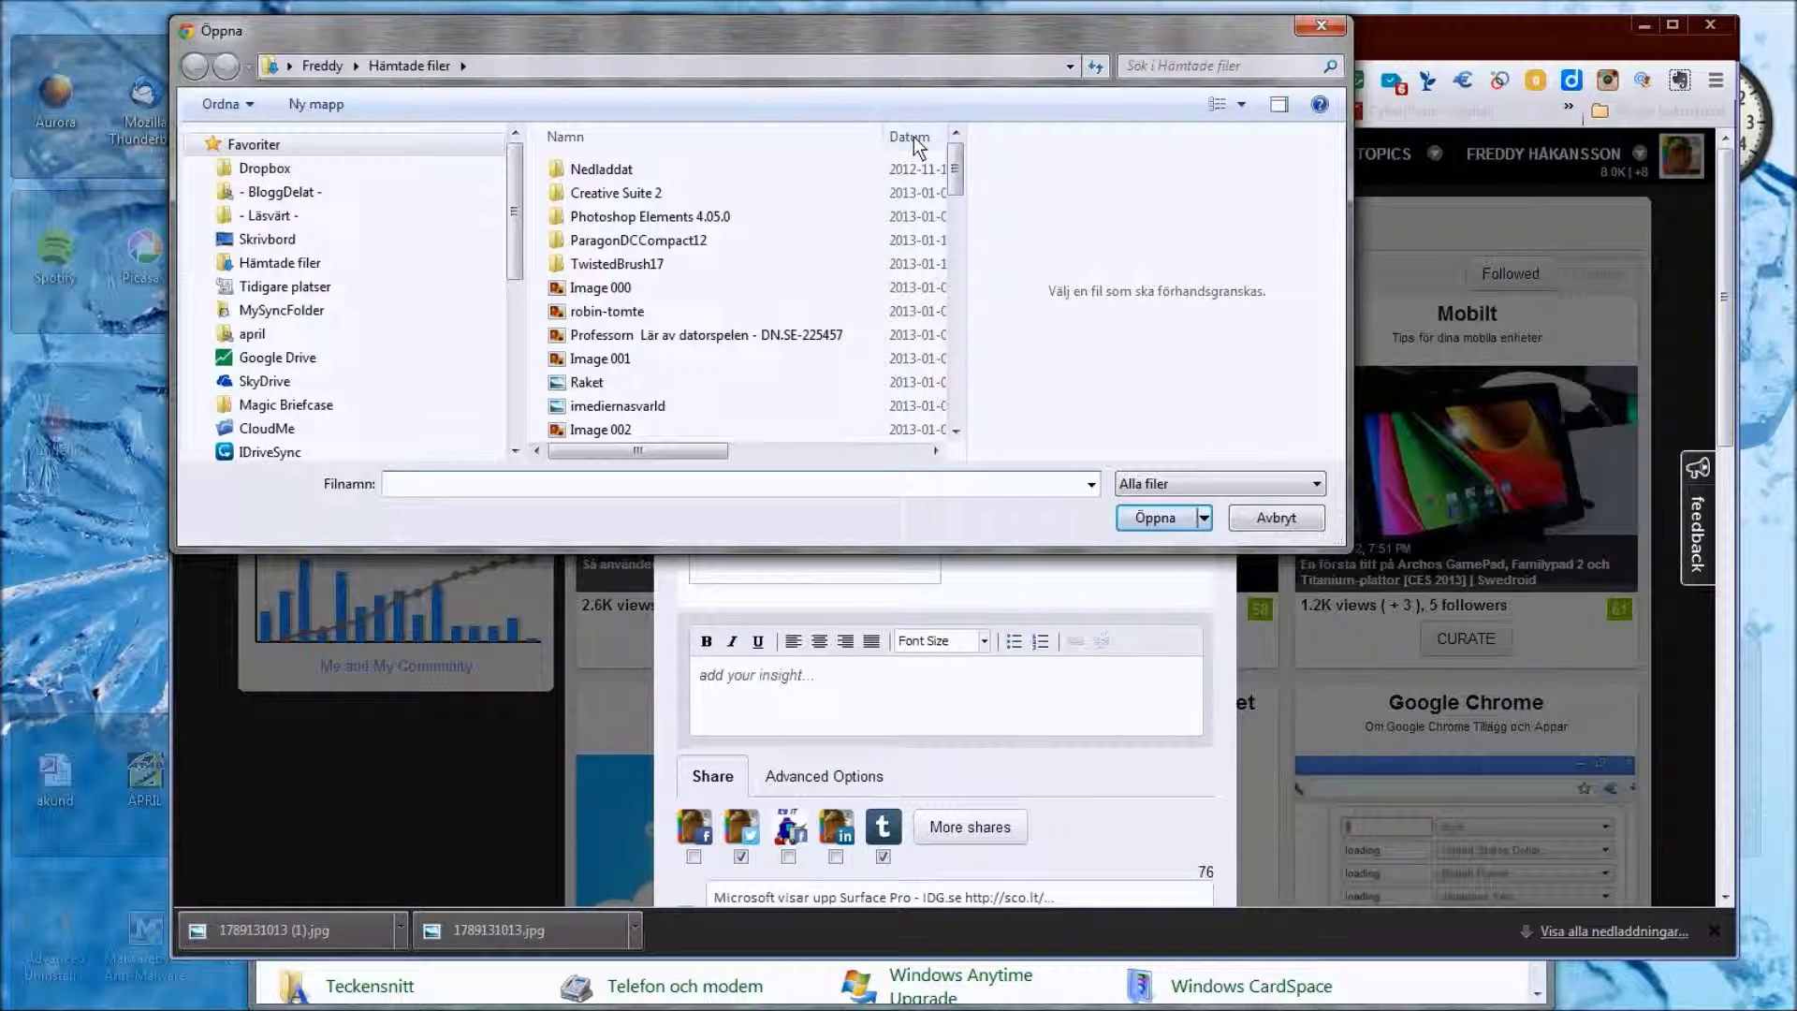
left_click(616, 291)
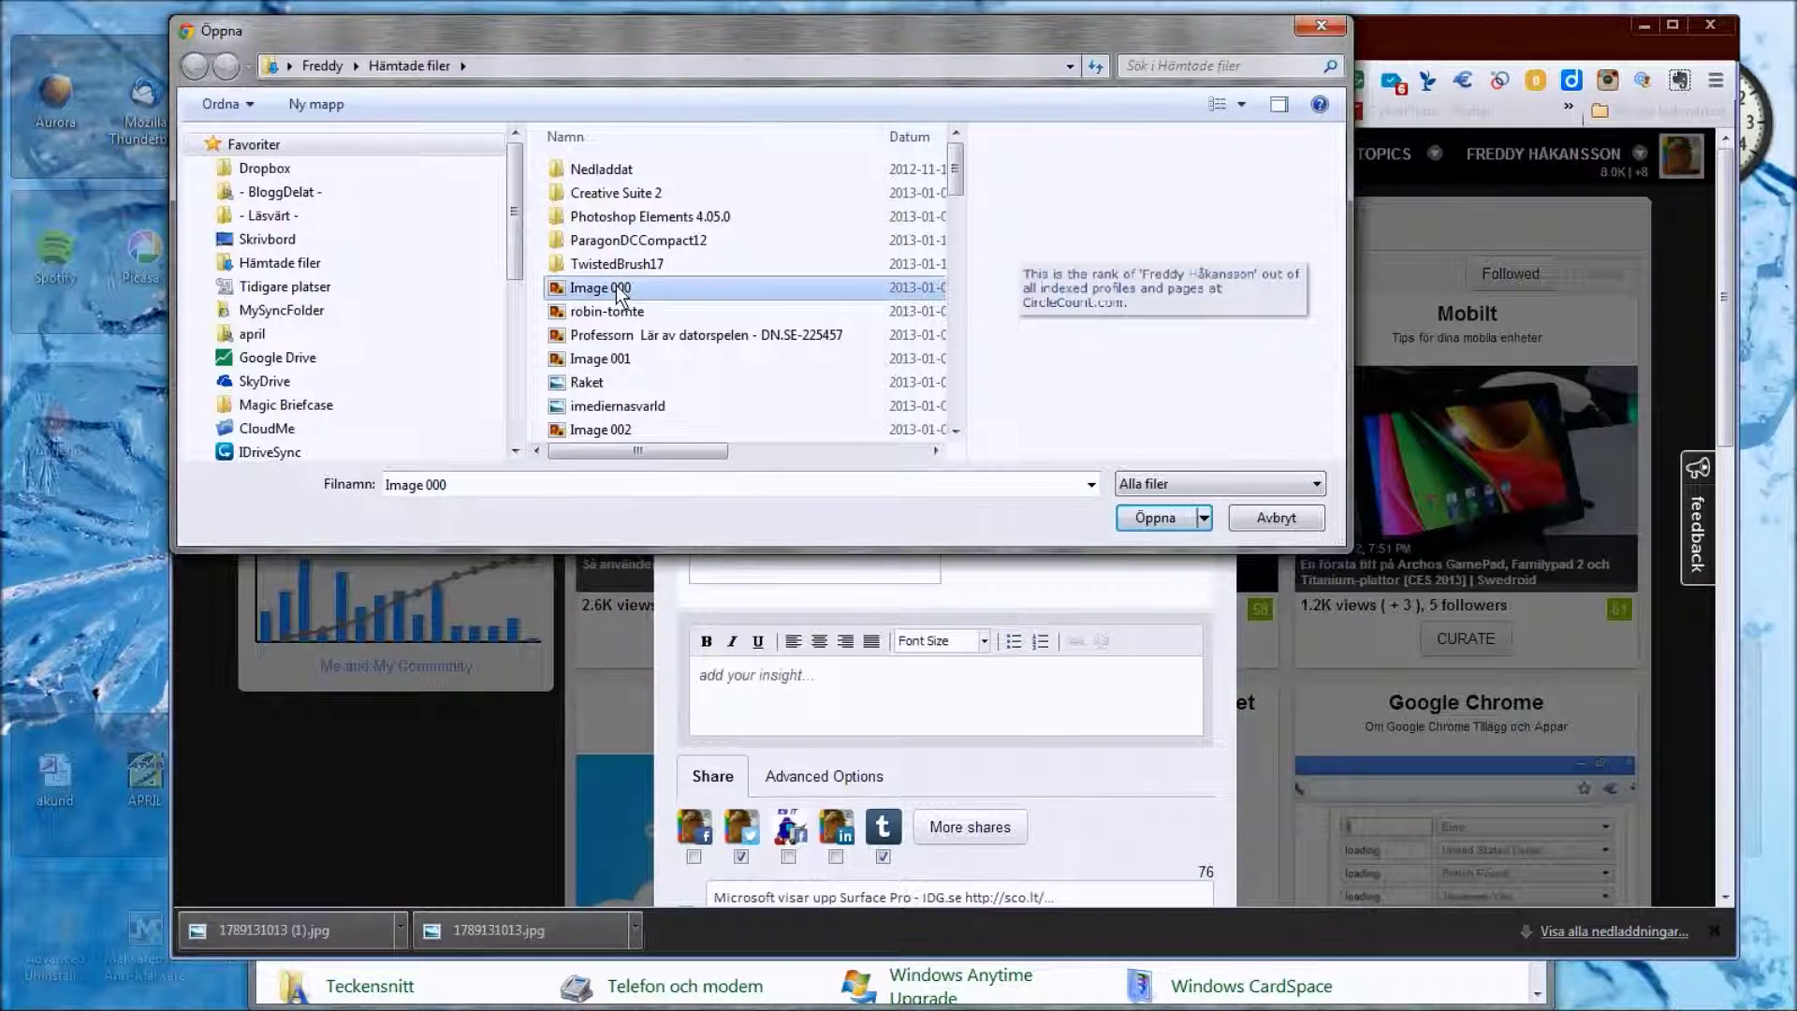
left_click(913, 138)
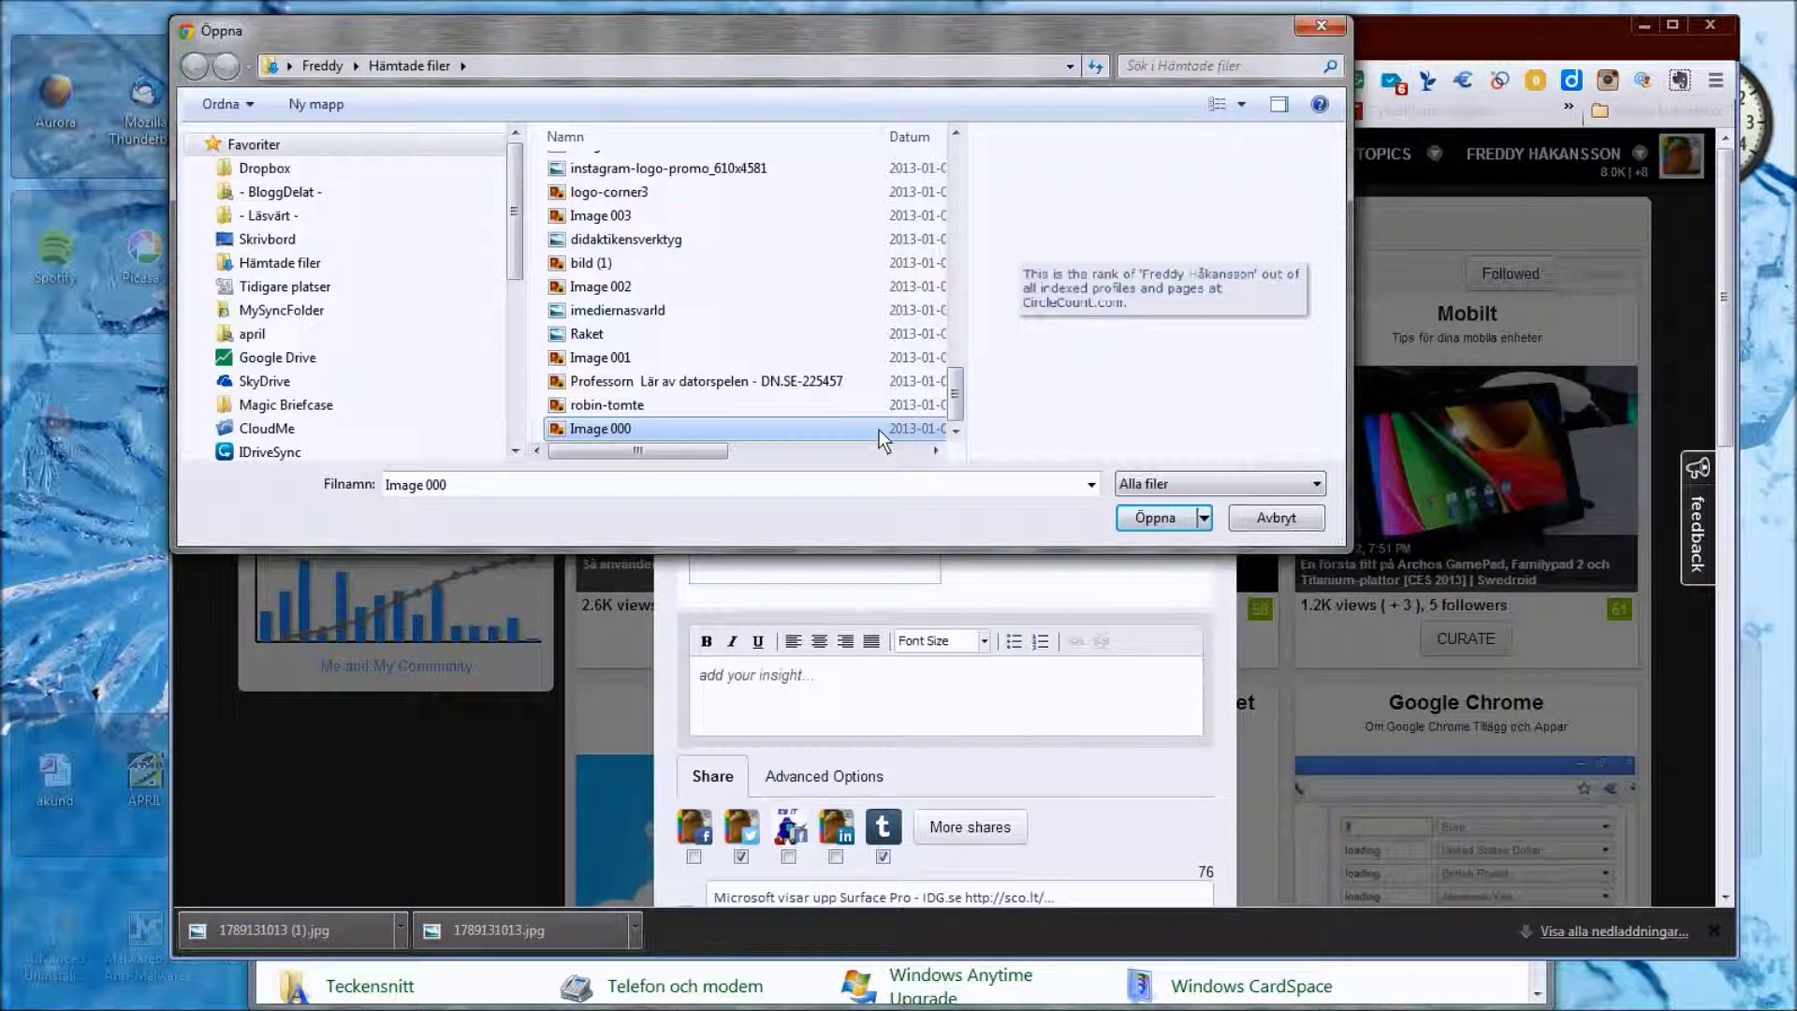
left_click_drag(954, 389, 954, 113)
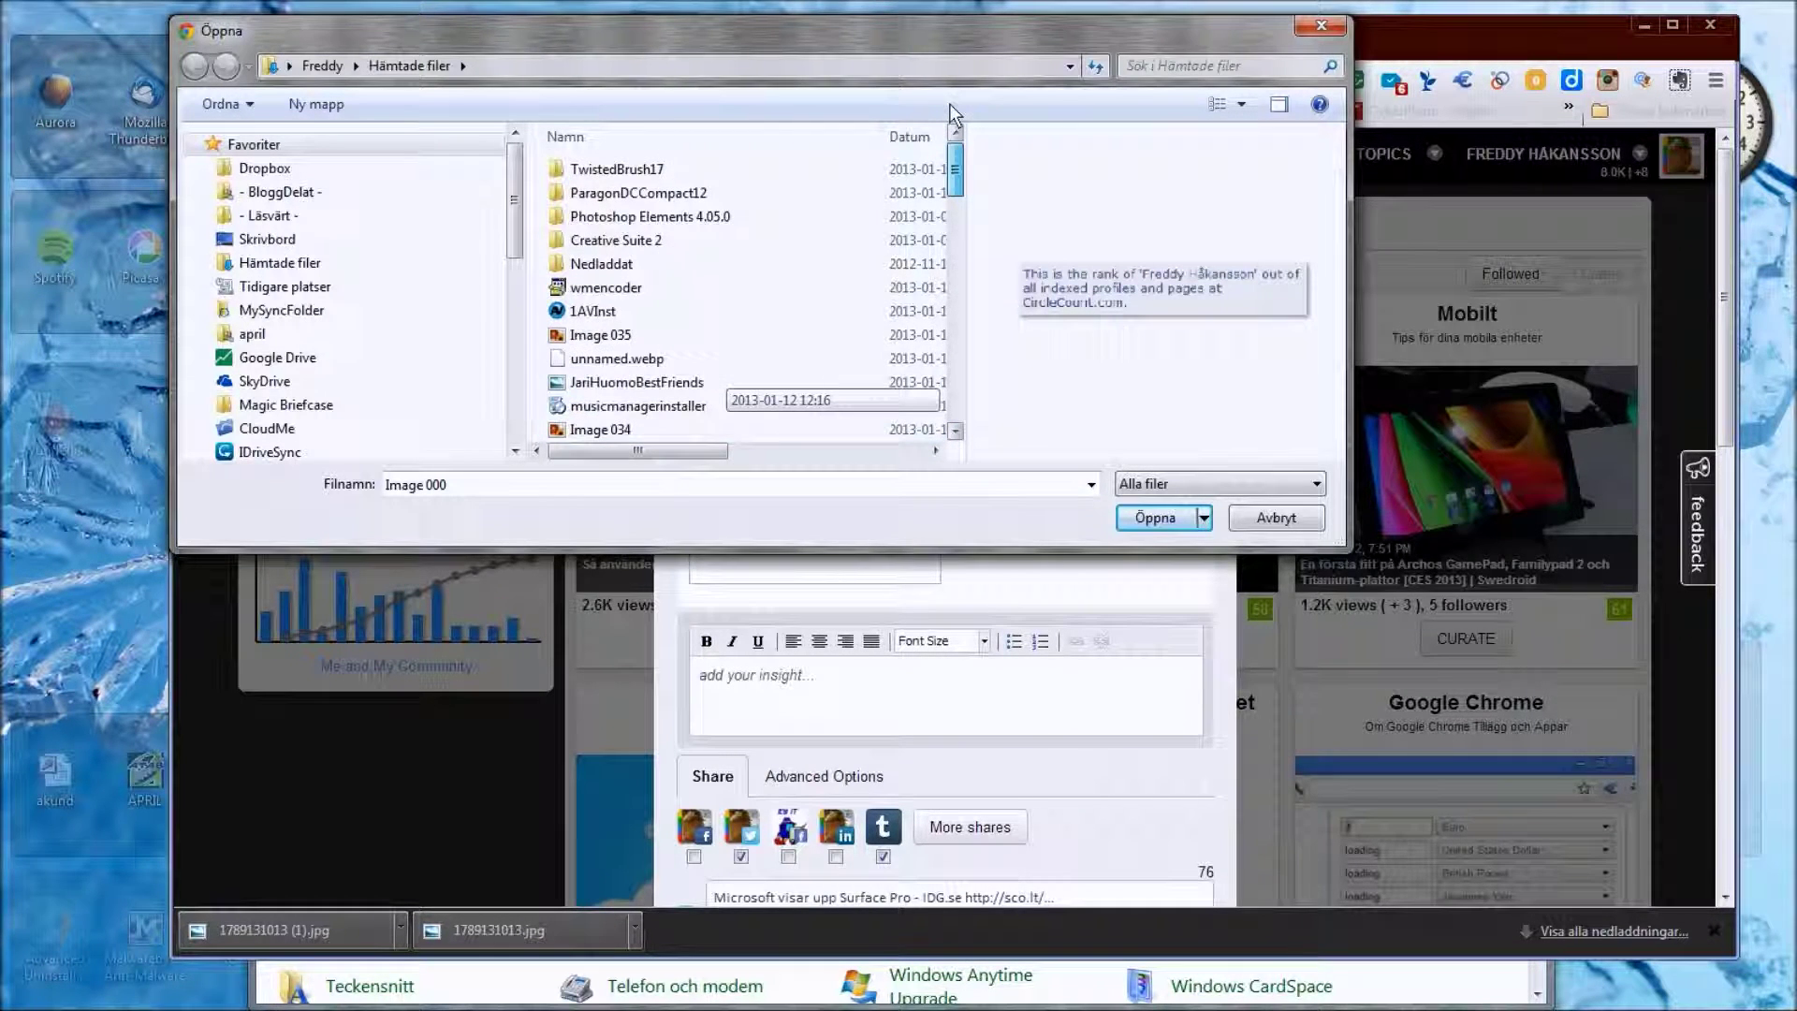
left_click(652, 336)
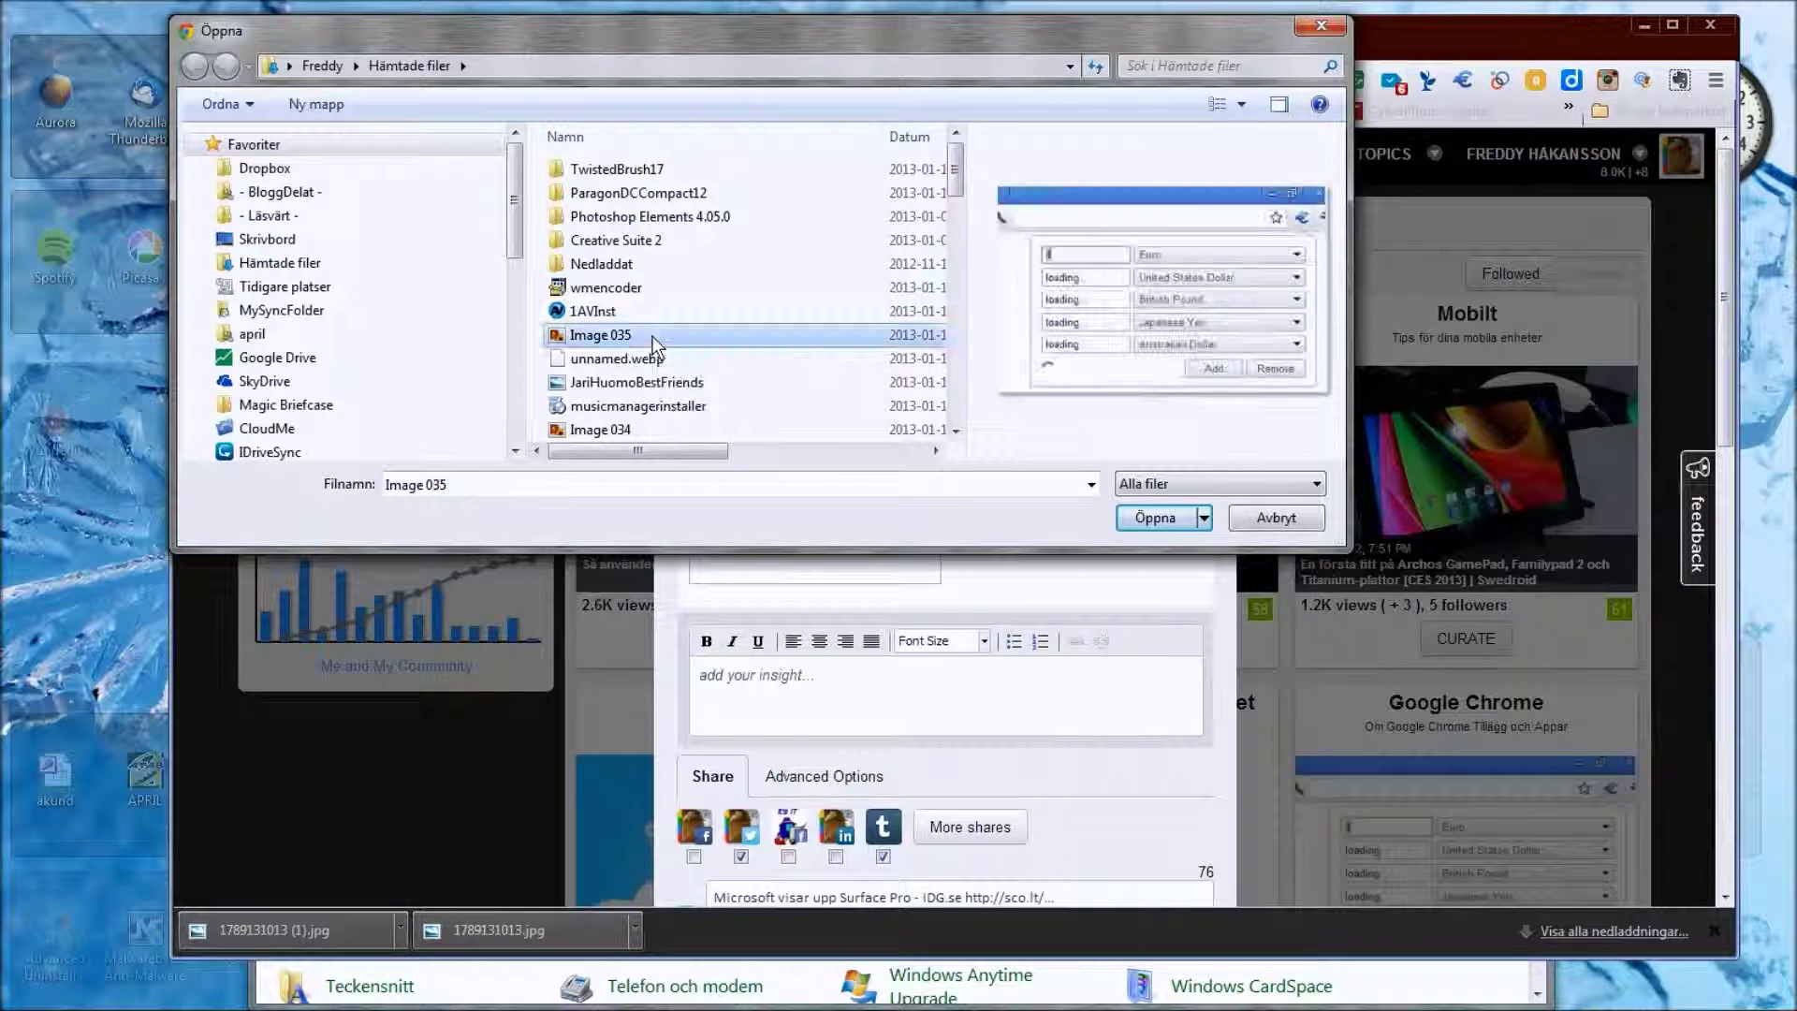
left_click(636, 311)
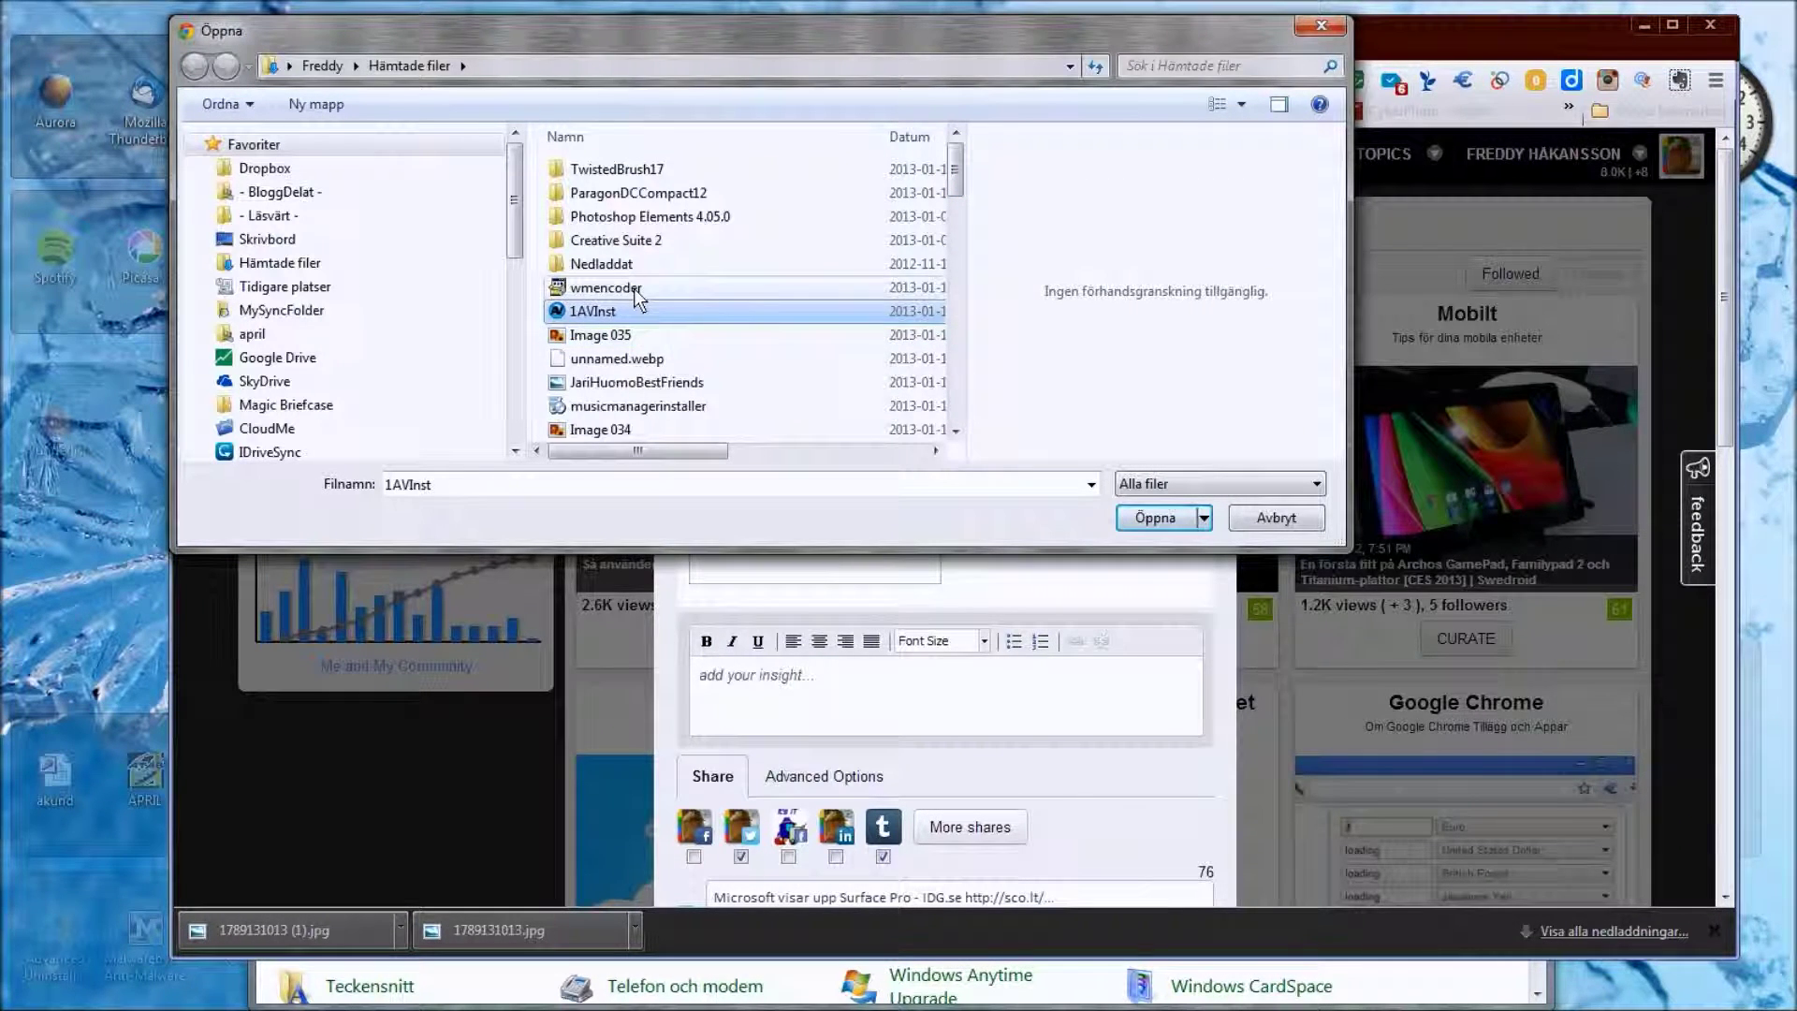
left_click(634, 288)
left_click(320, 66)
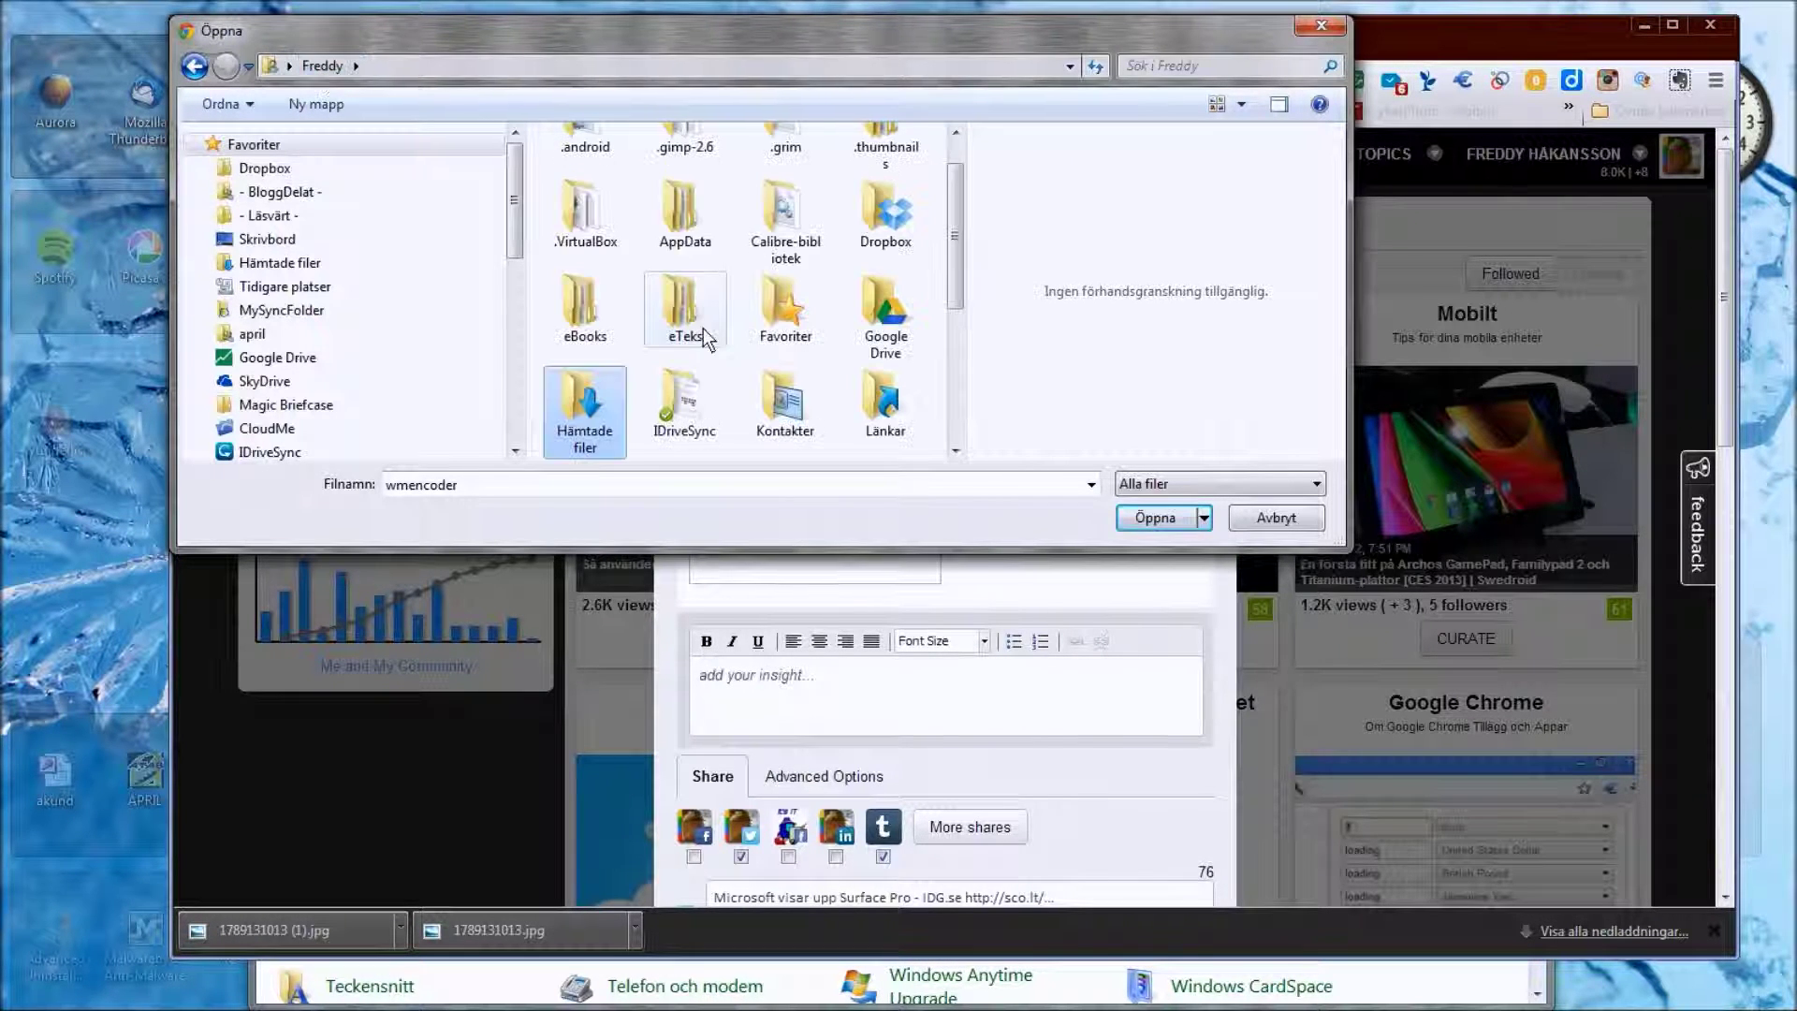
double_click(588, 394)
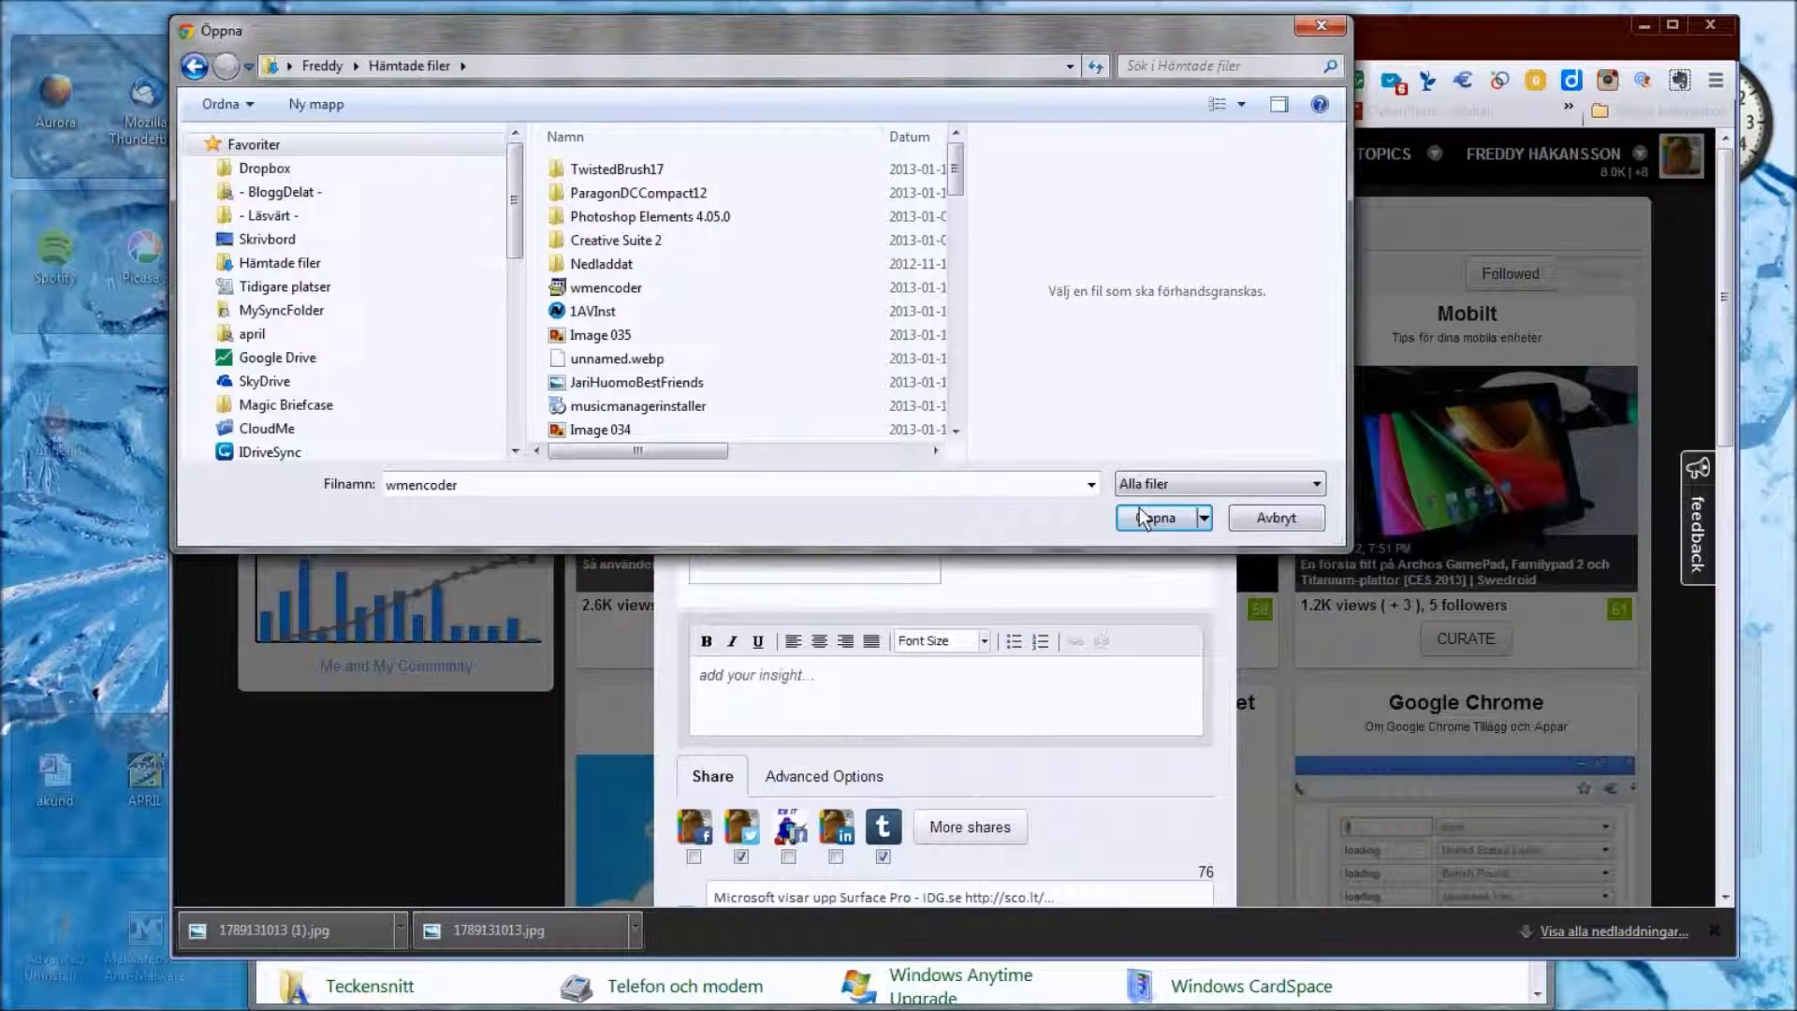
left_click(1271, 516)
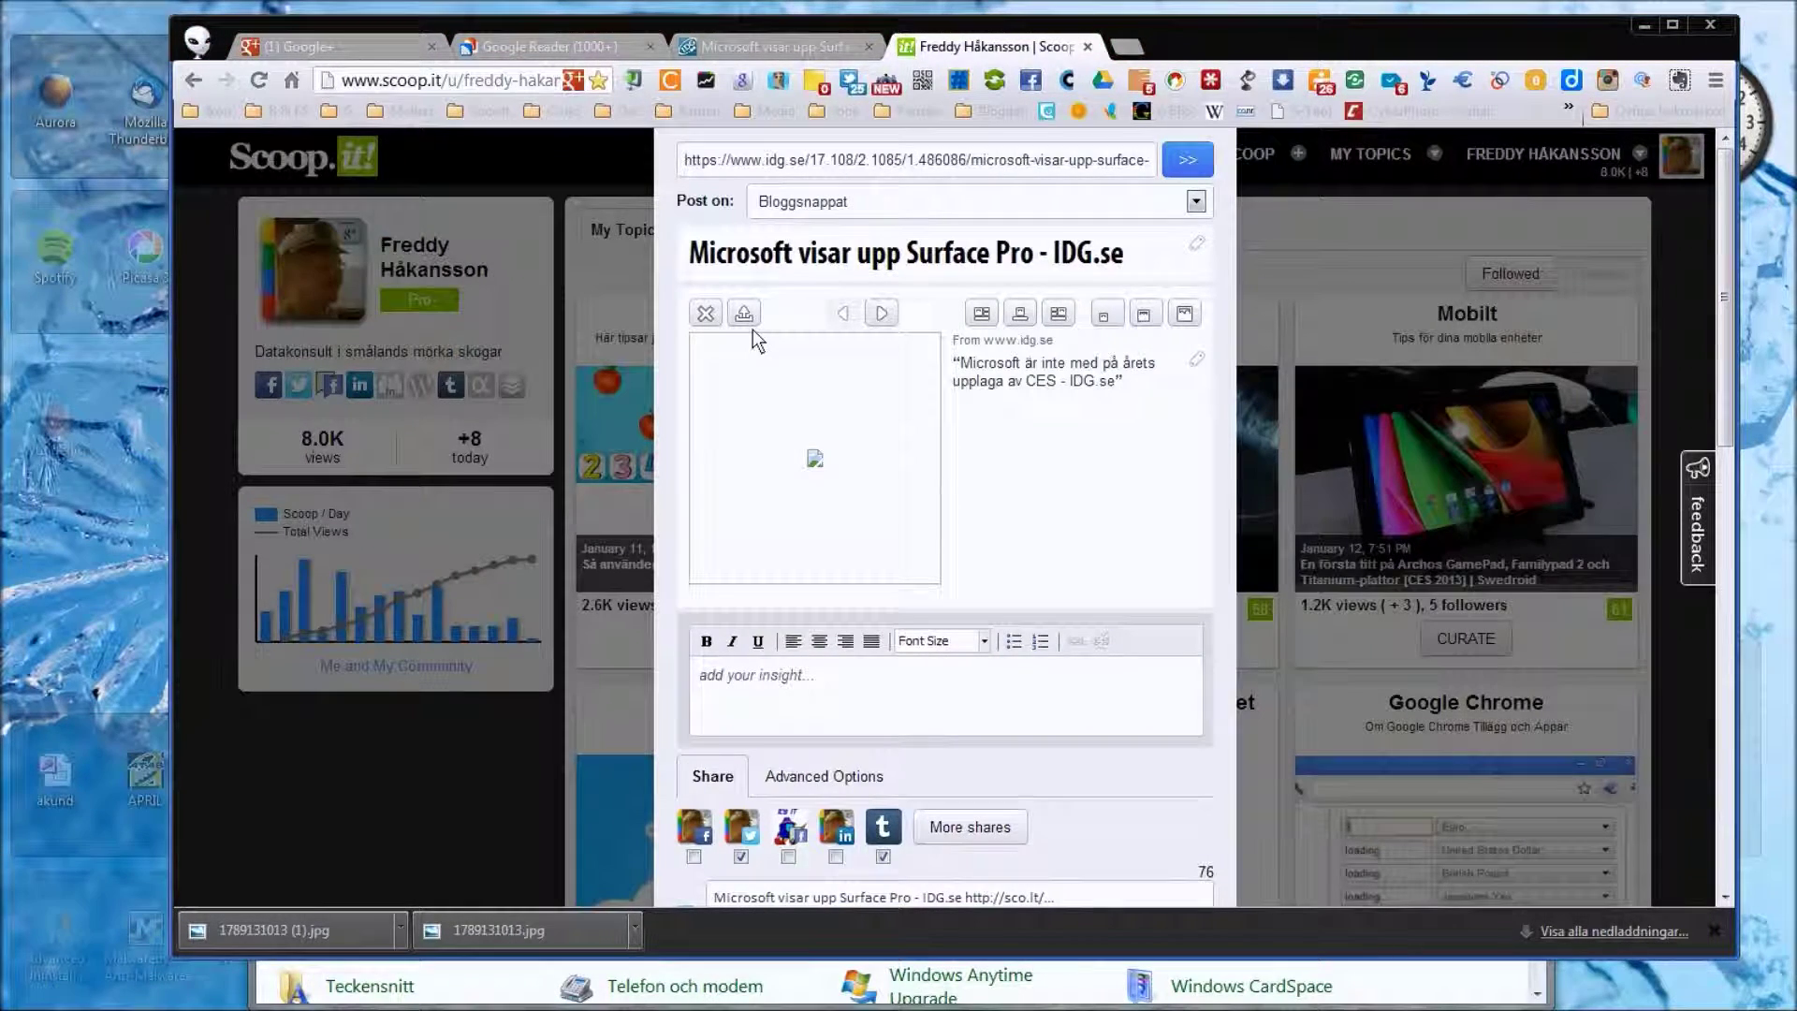
left_click(747, 320)
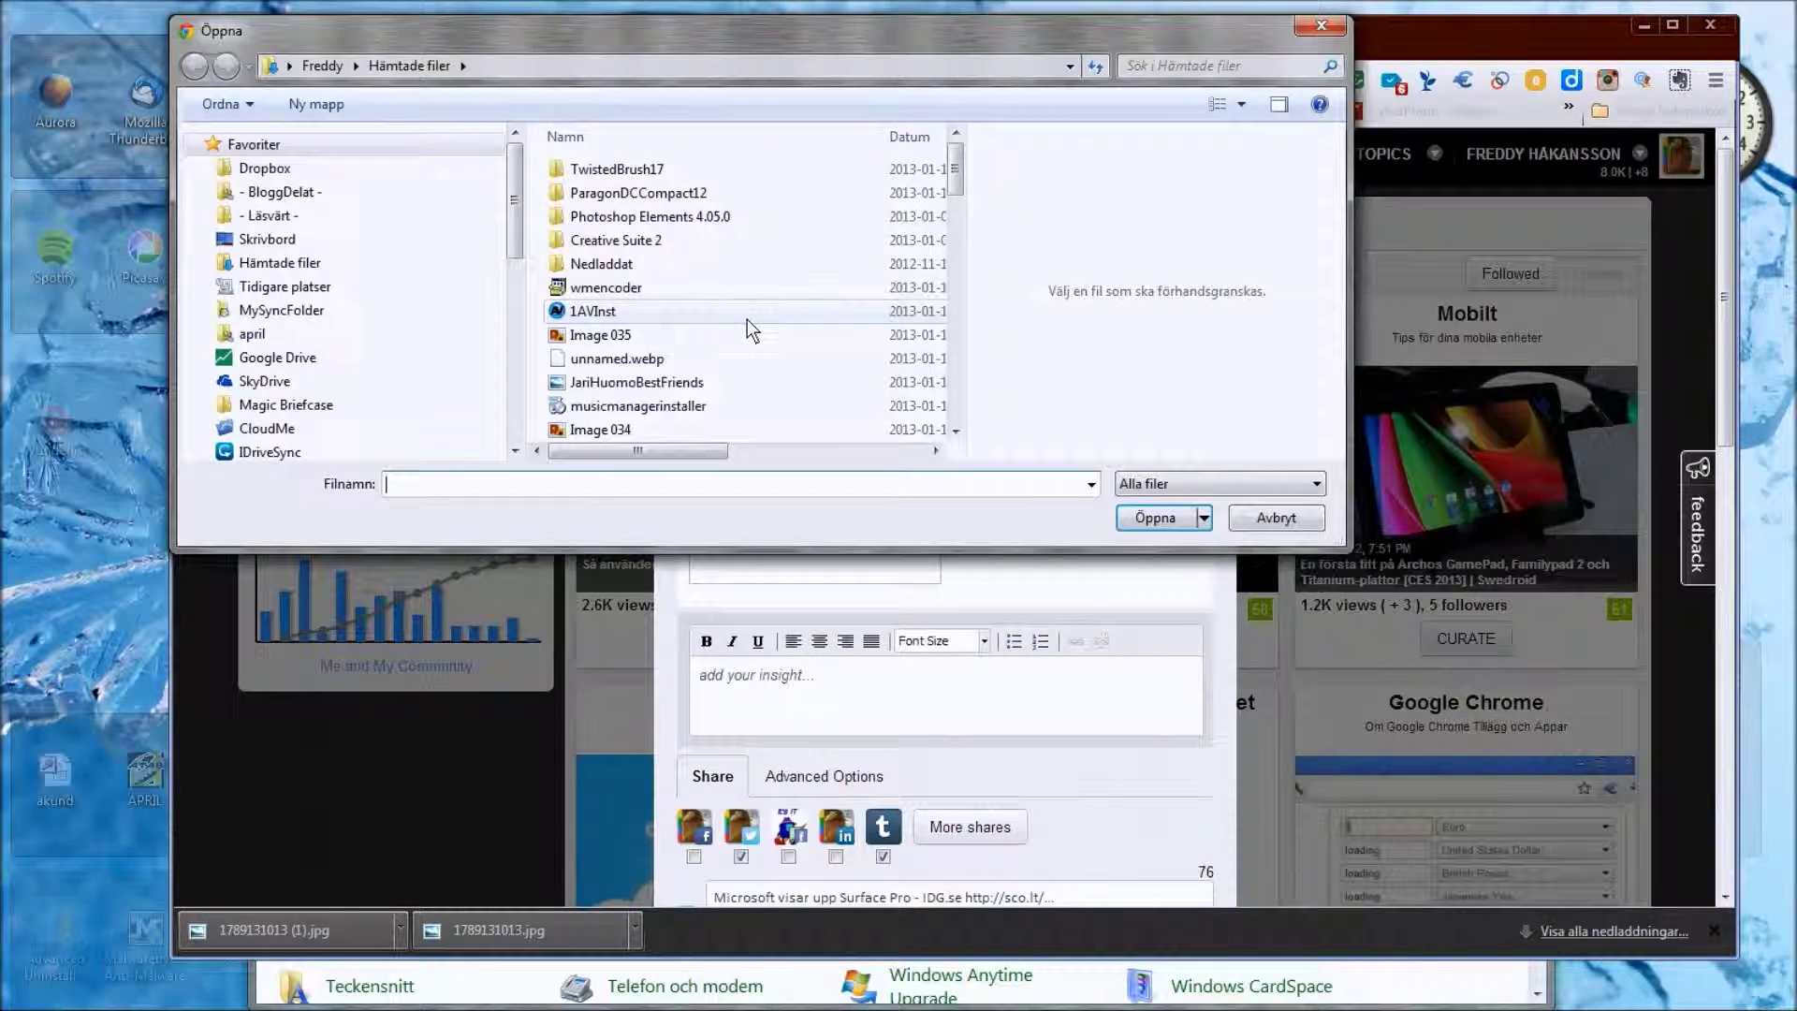
double_click(893, 34)
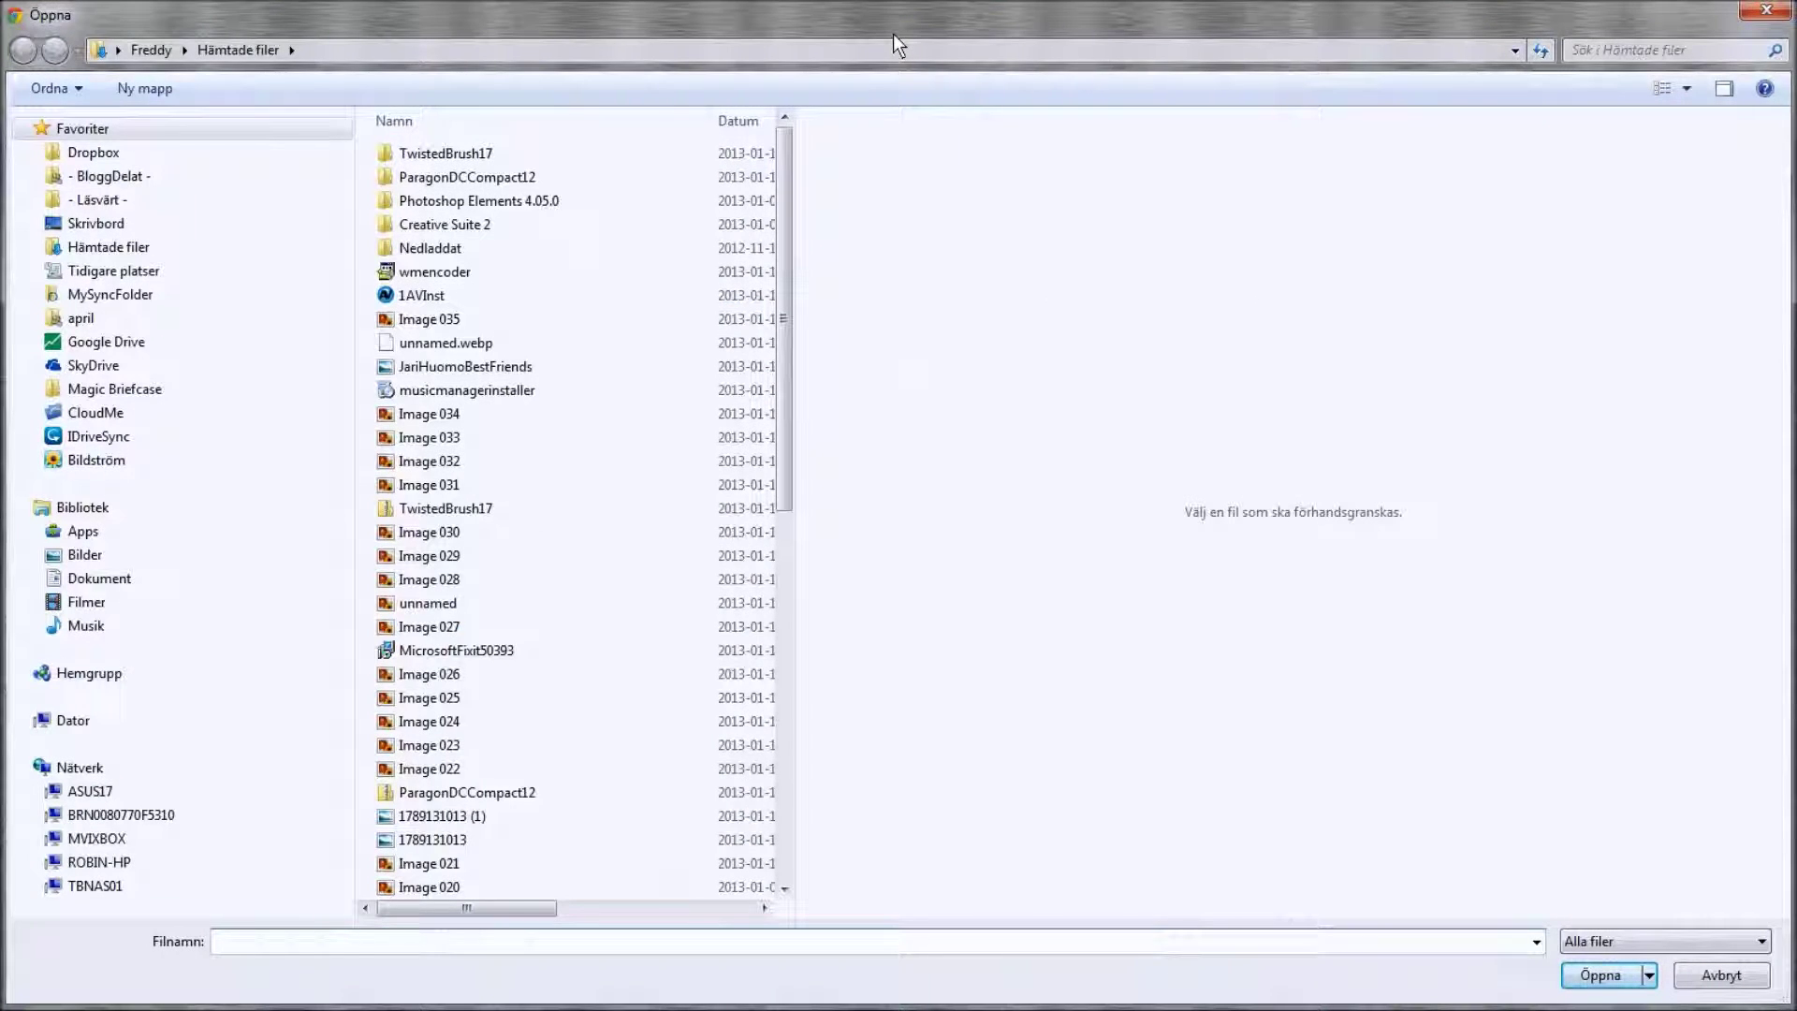
left_click_drag(803, 254, 1150, 255)
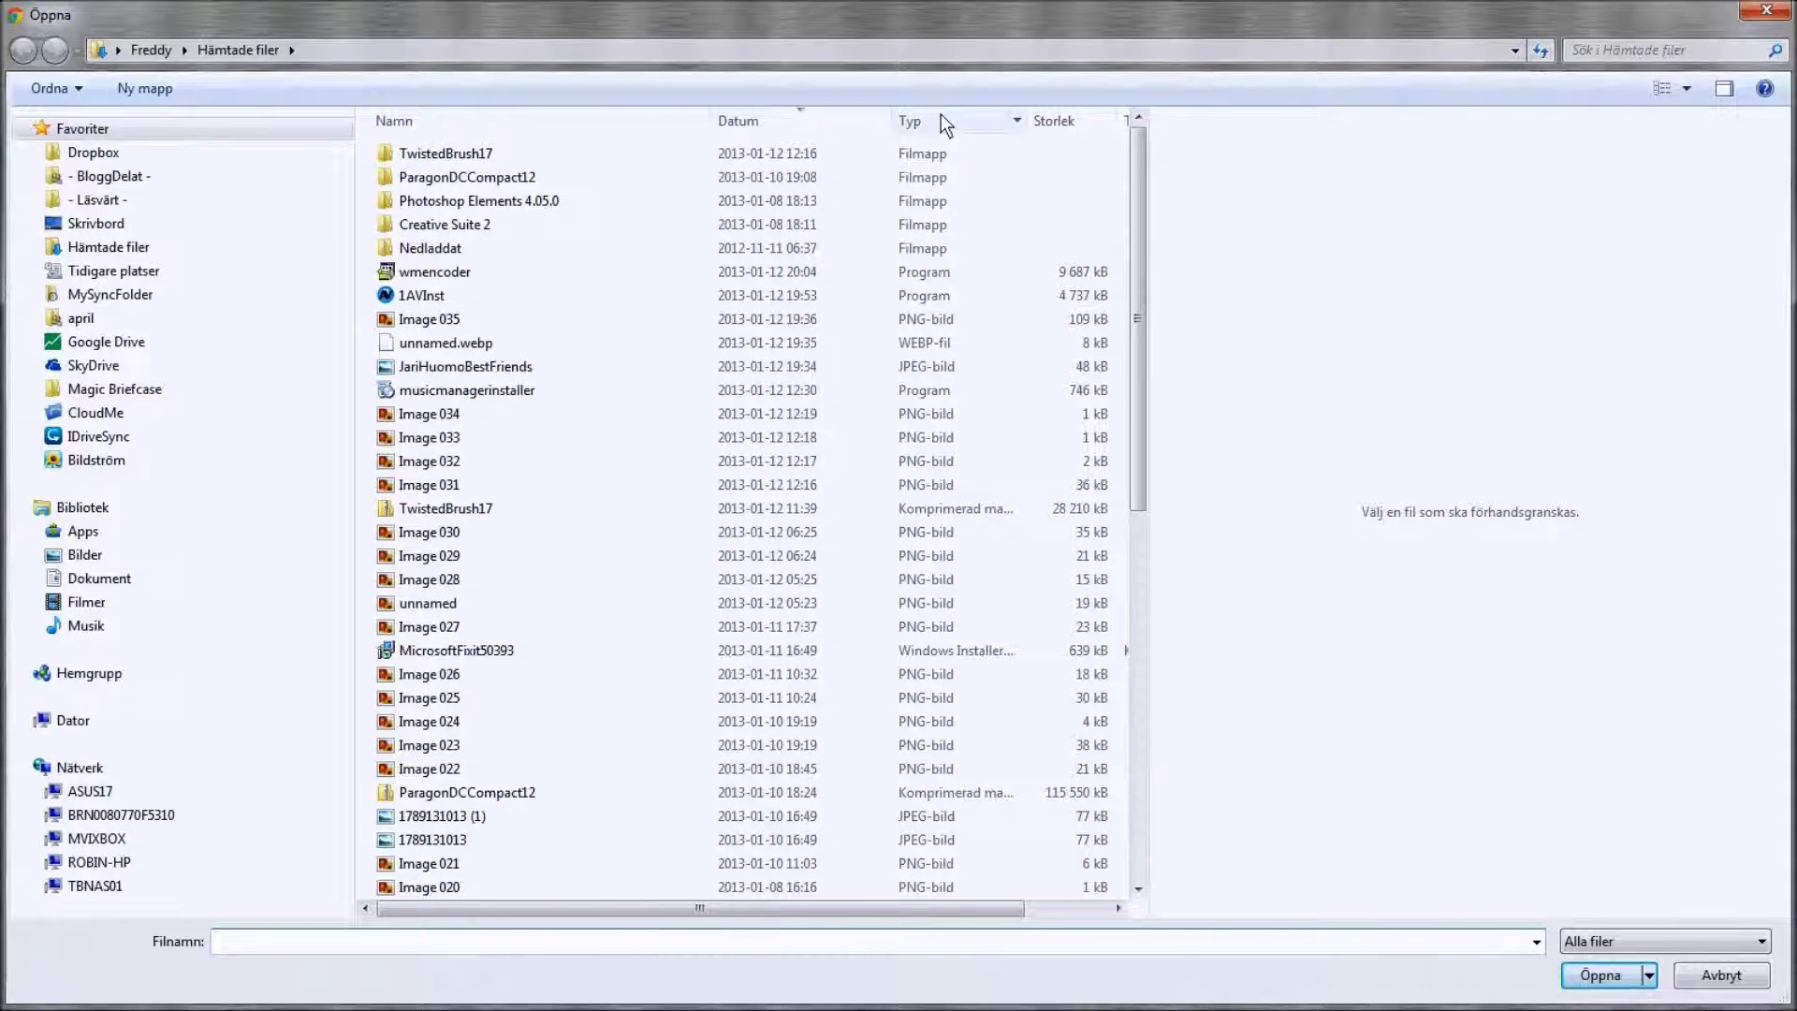
left_click(765, 122)
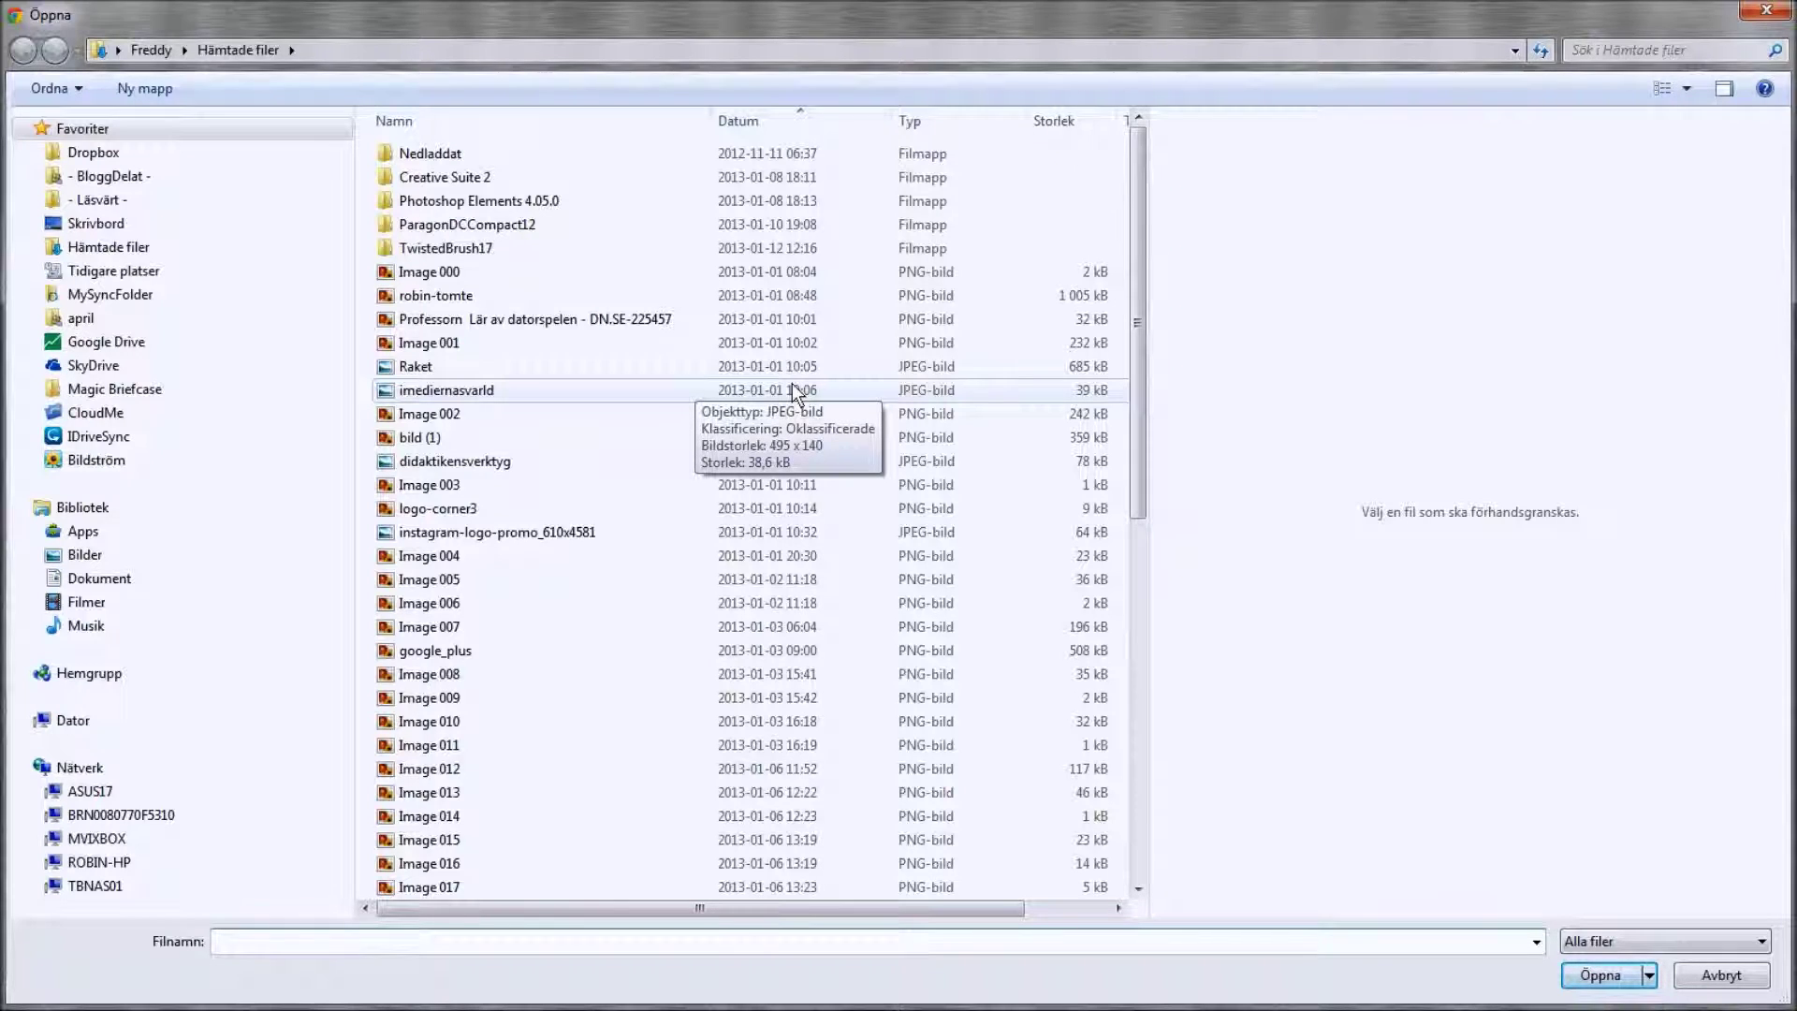
left_click(798, 119)
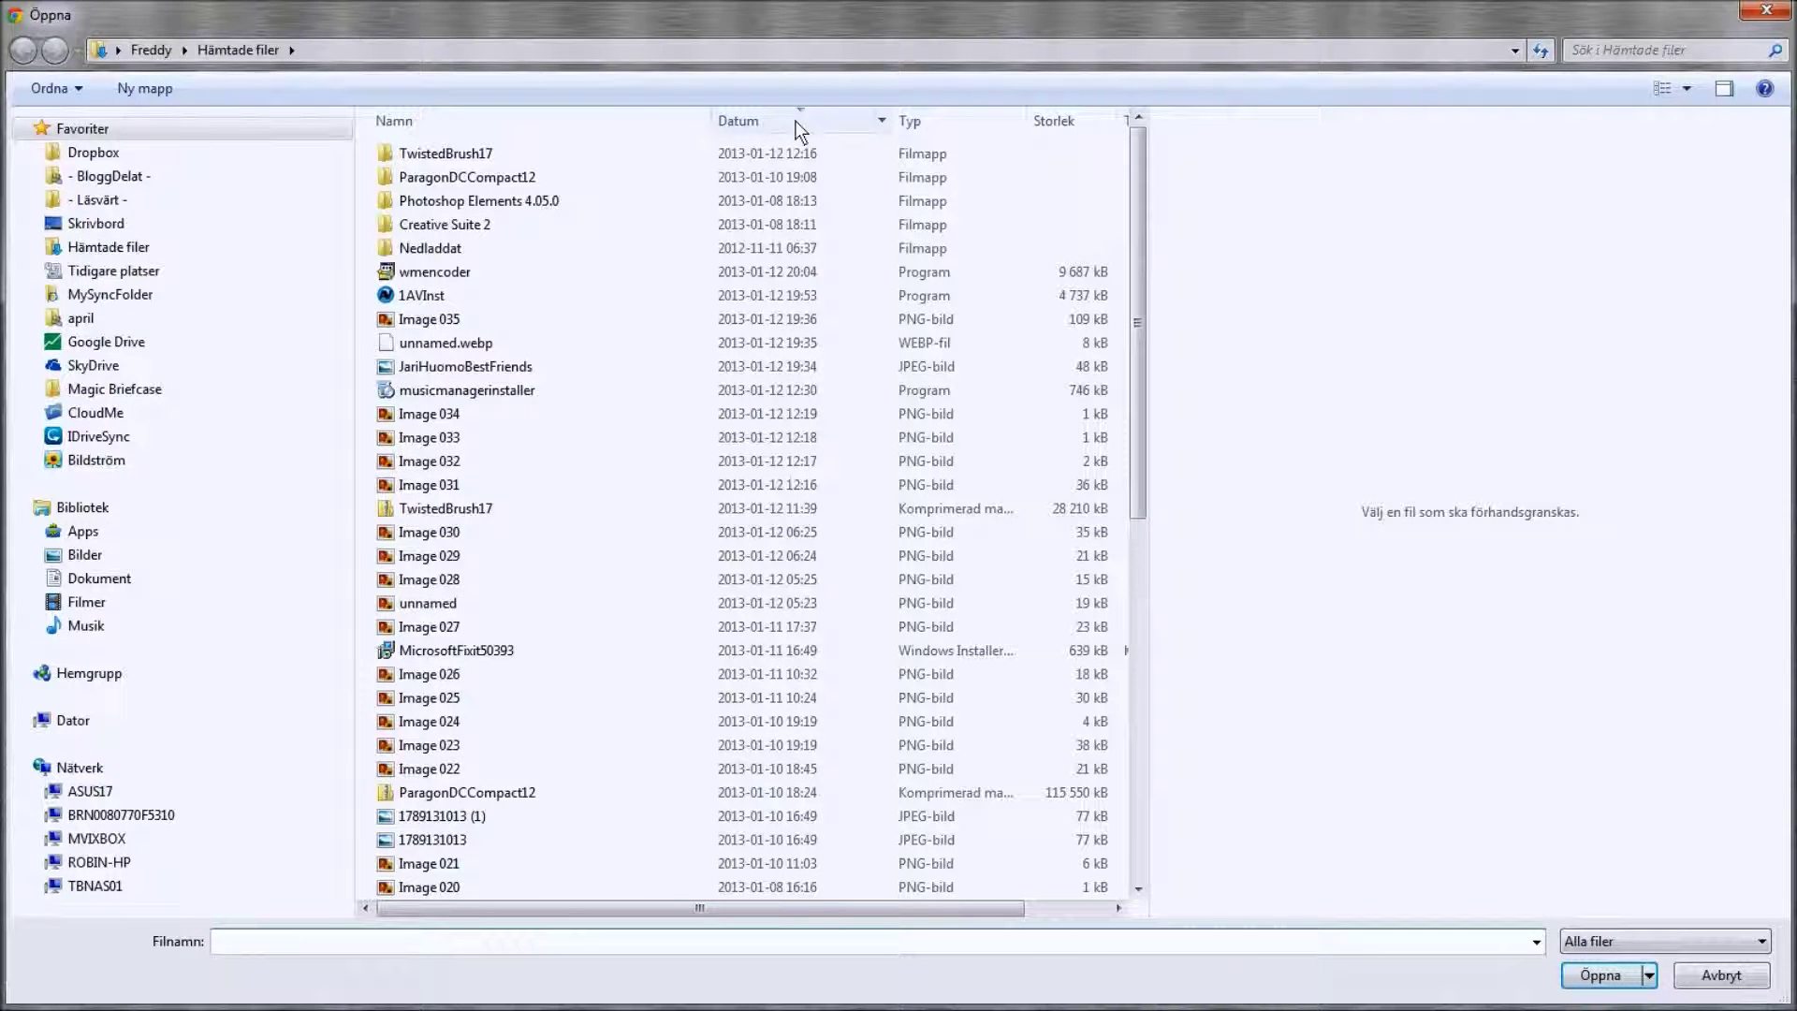
left_click(561, 321)
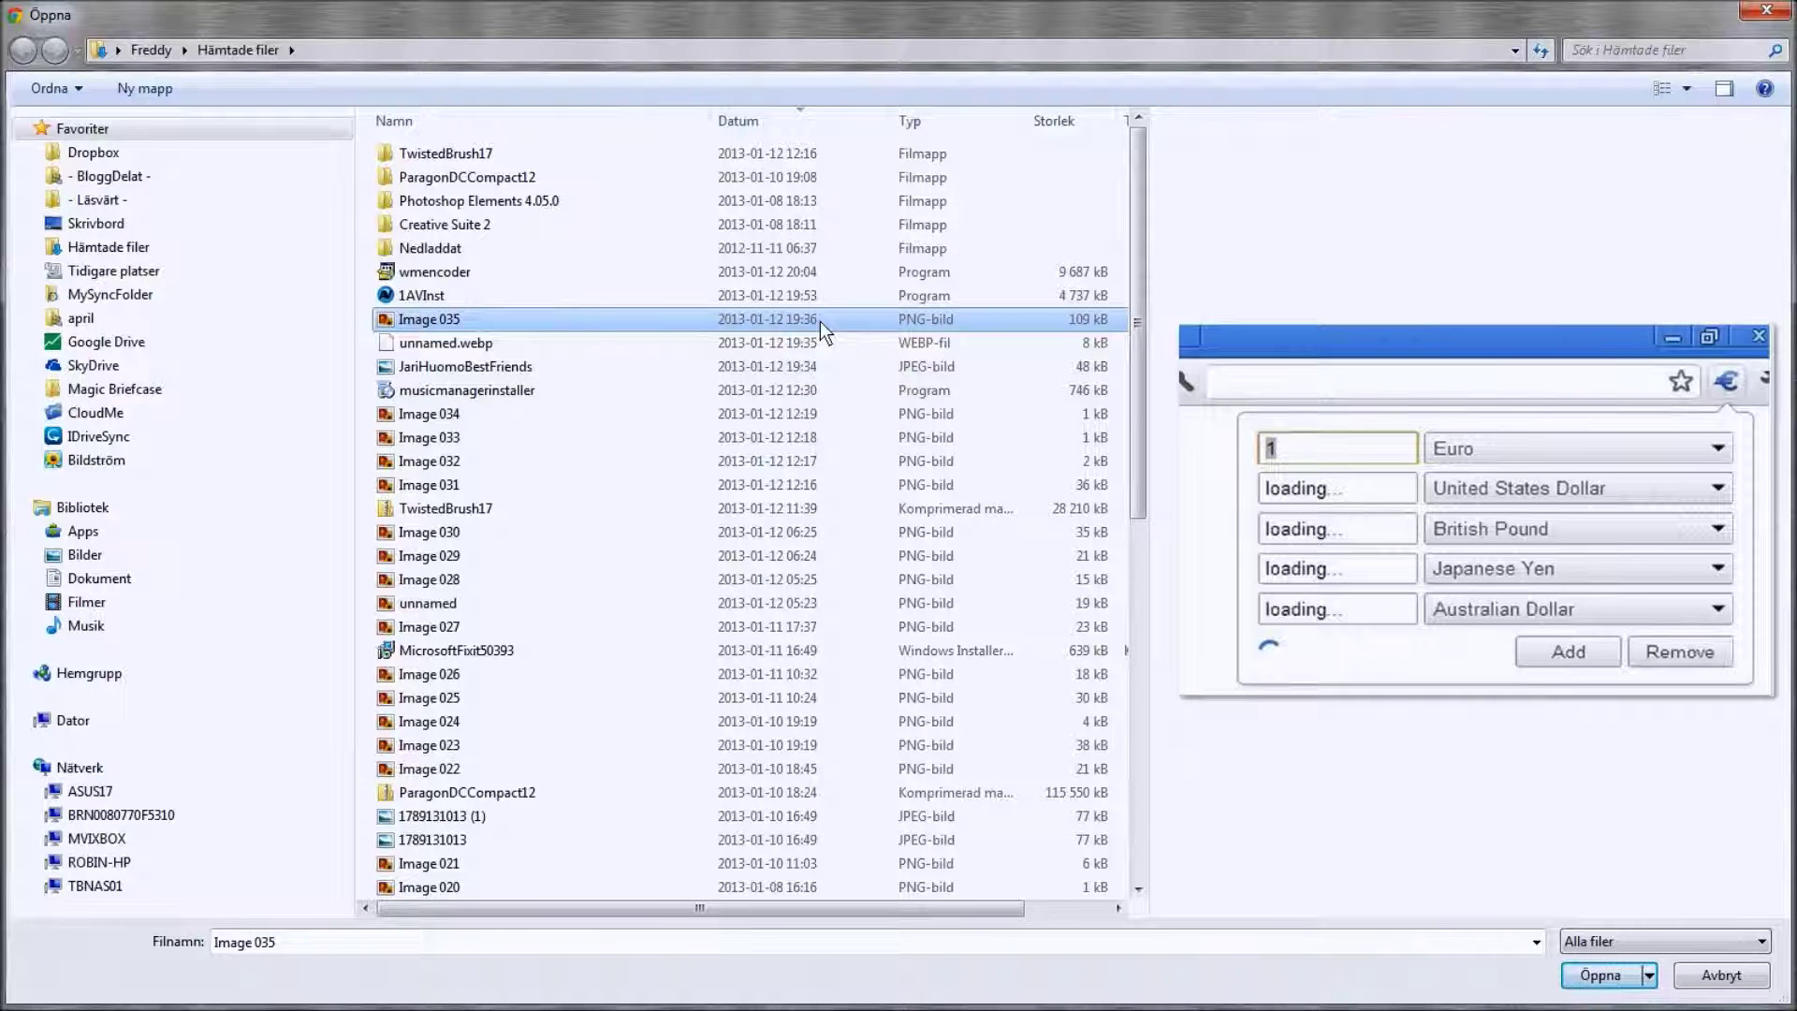
scroll(820, 321, "down", 1)
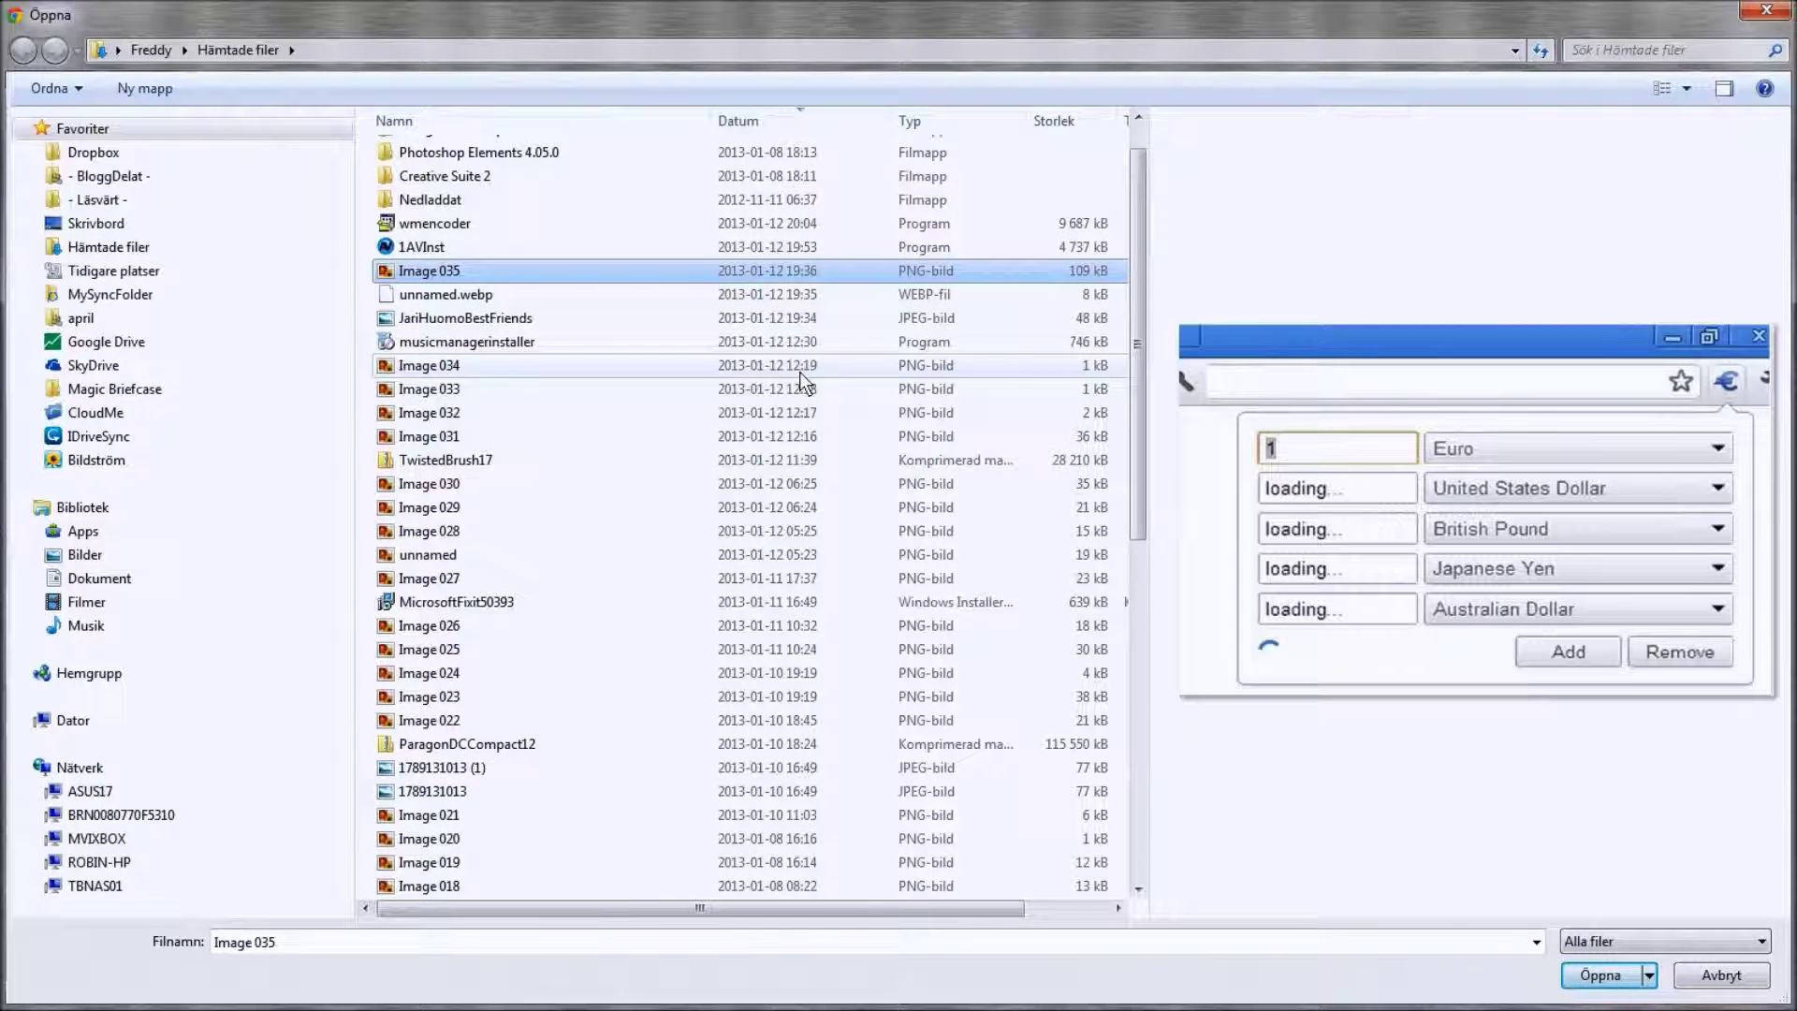
scroll(799, 373, "down", 2)
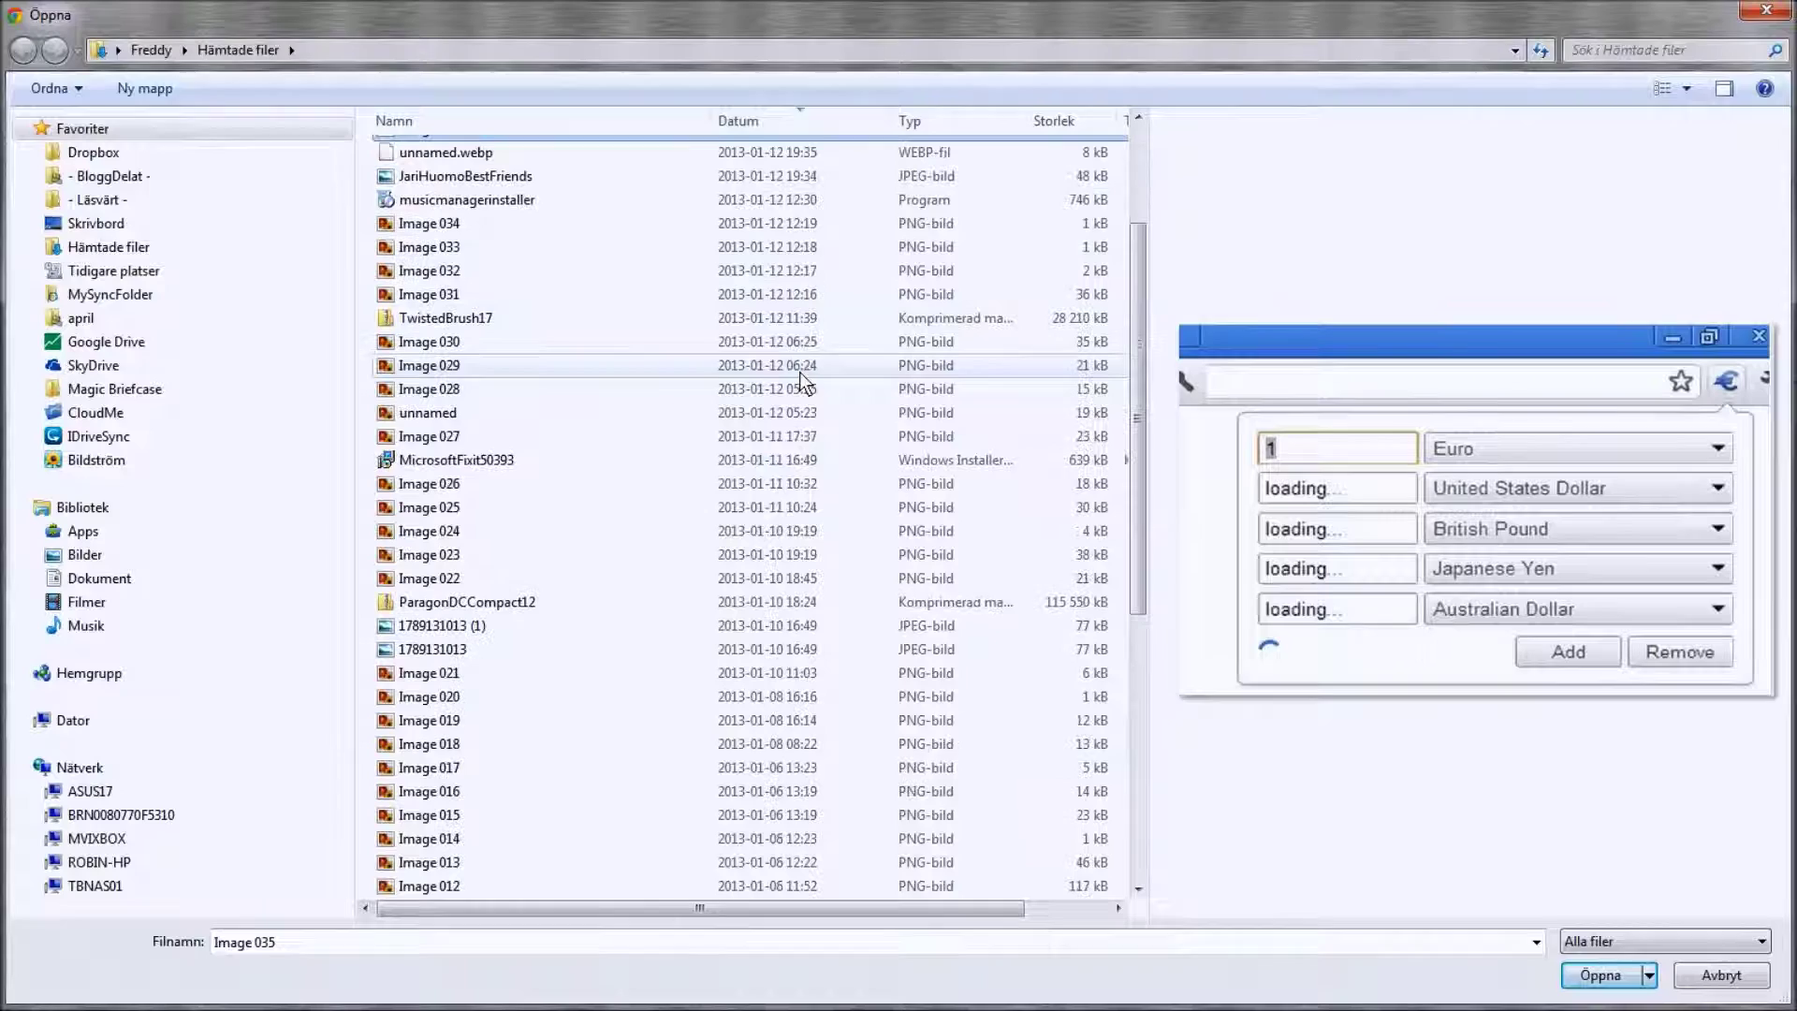
left_click(502, 623)
double_click(504, 623)
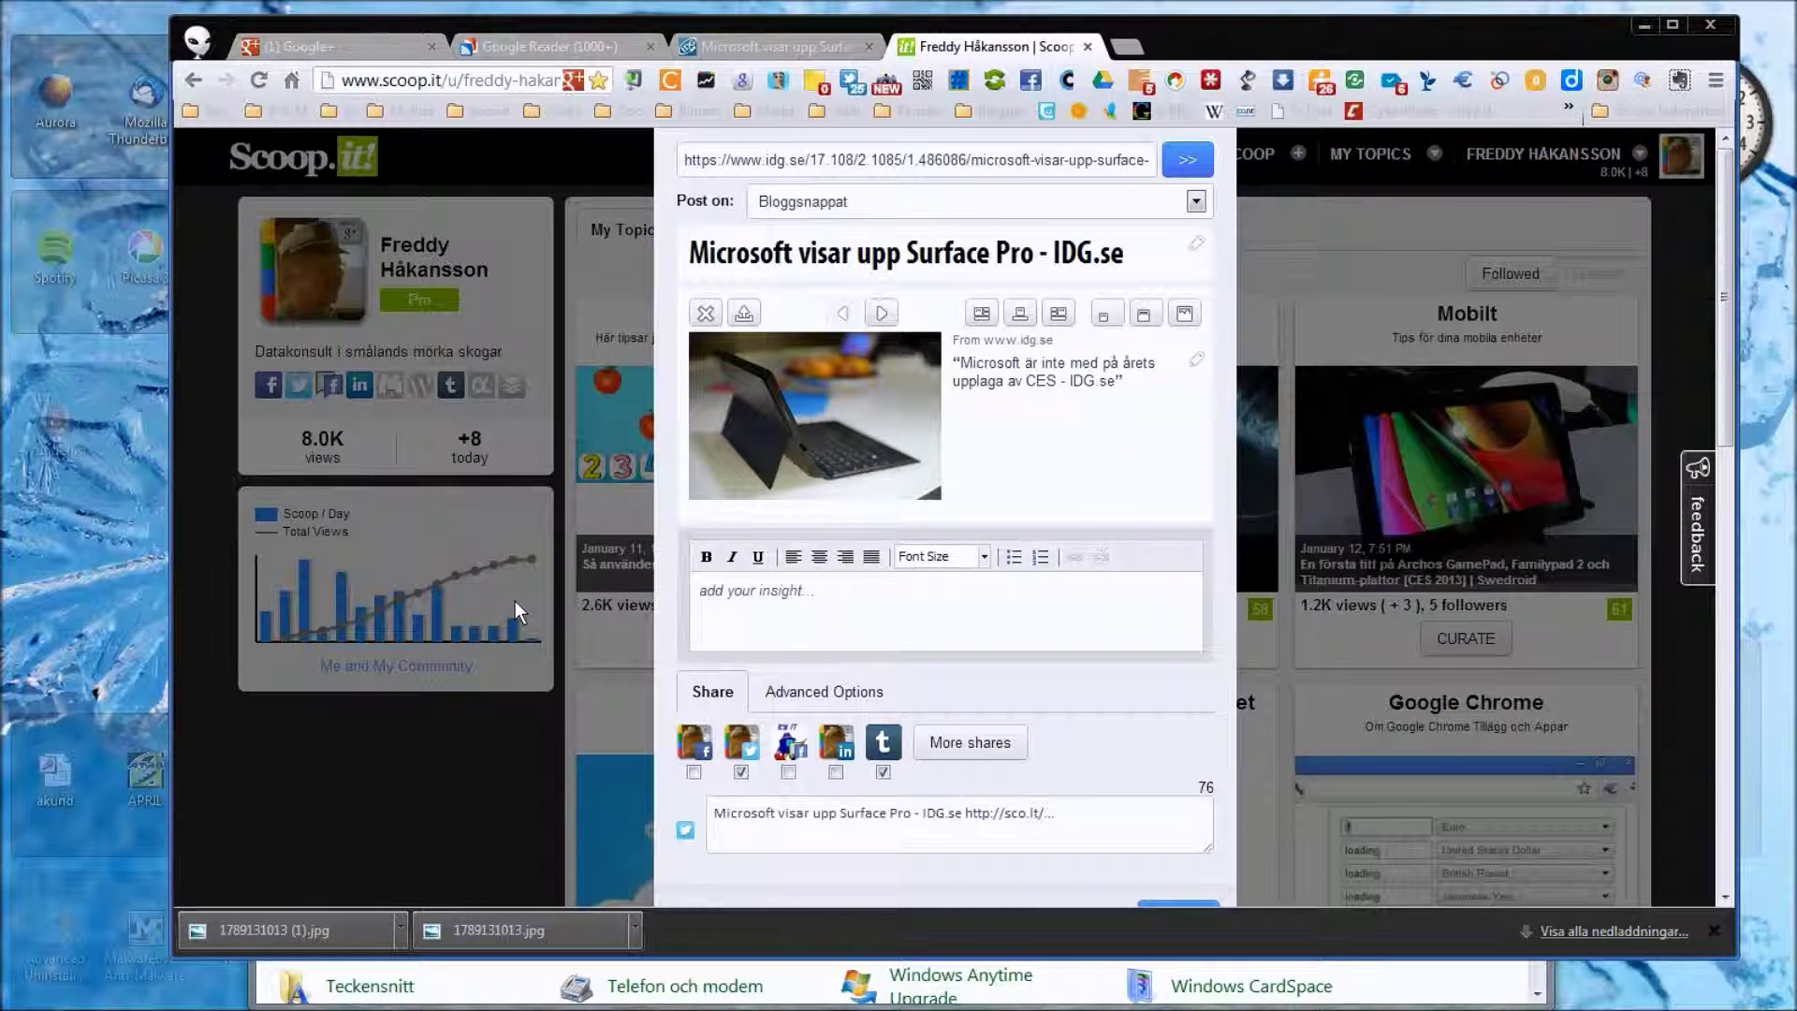
Copy the lead paragraph of the IDG article "Microsoft visar upp Surface Pro" and return to the new scoop.
left_click(758, 46)
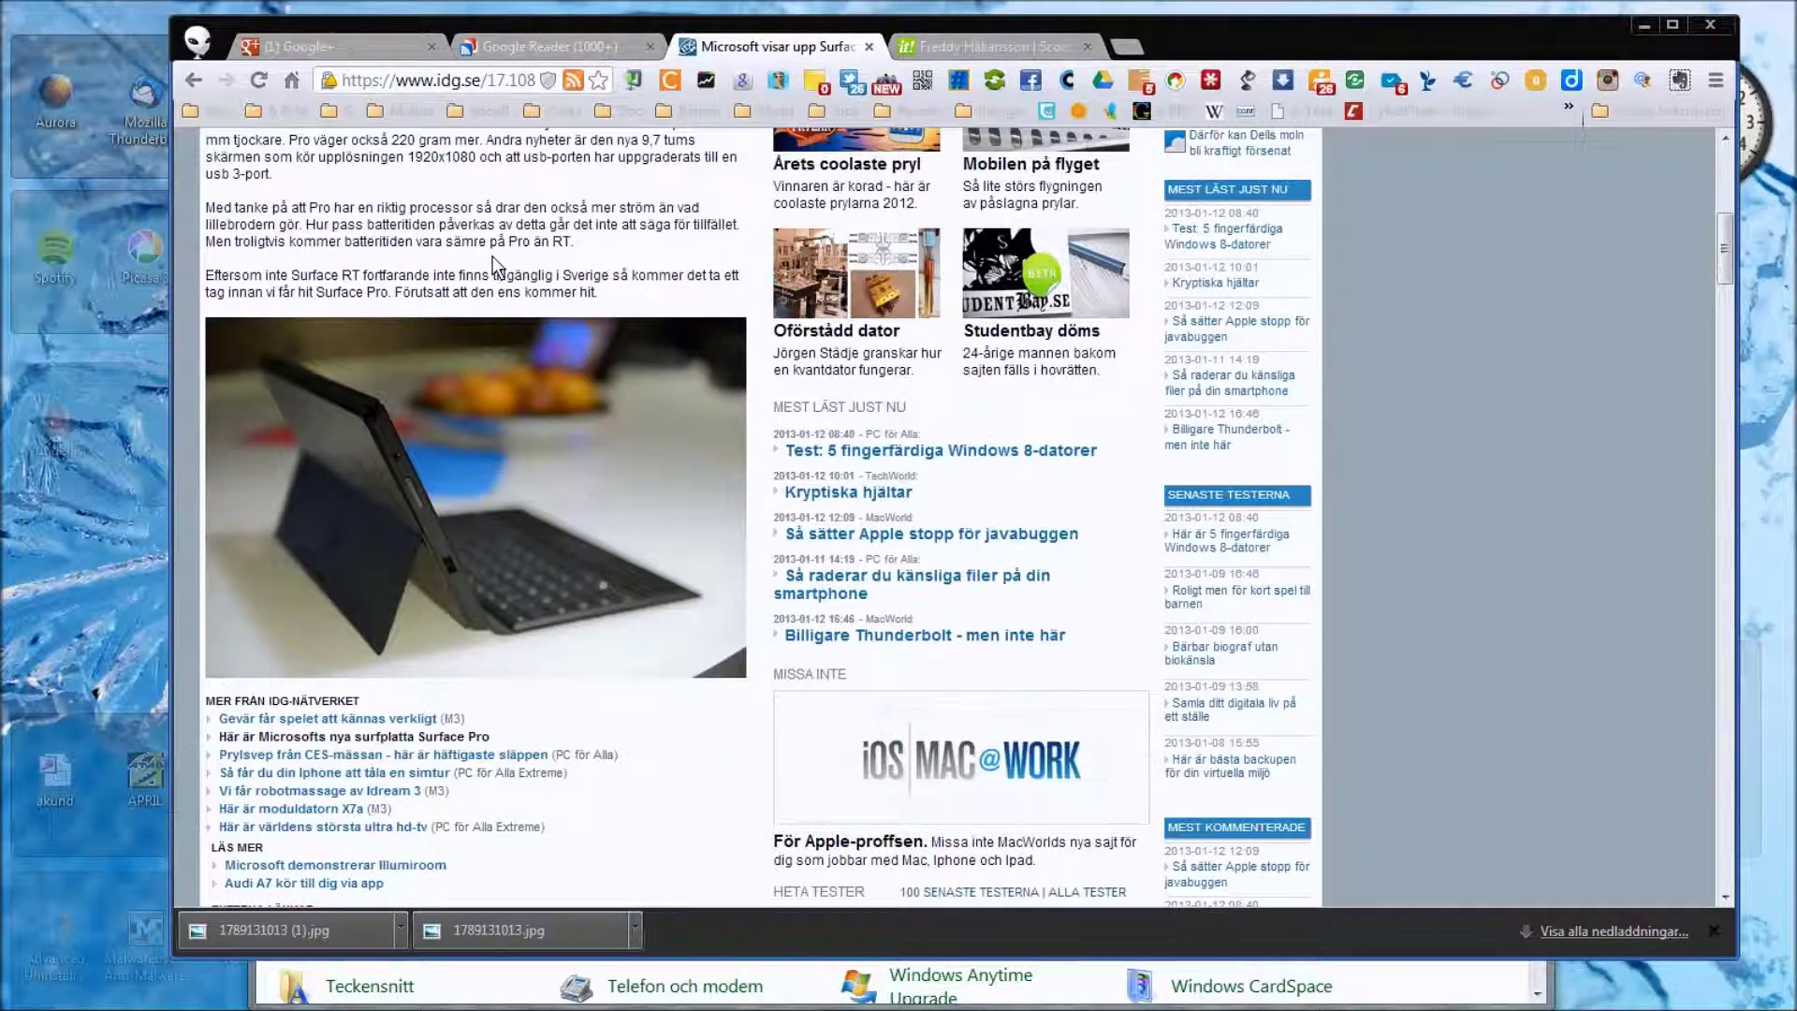
scroll(493, 255, "up", 6)
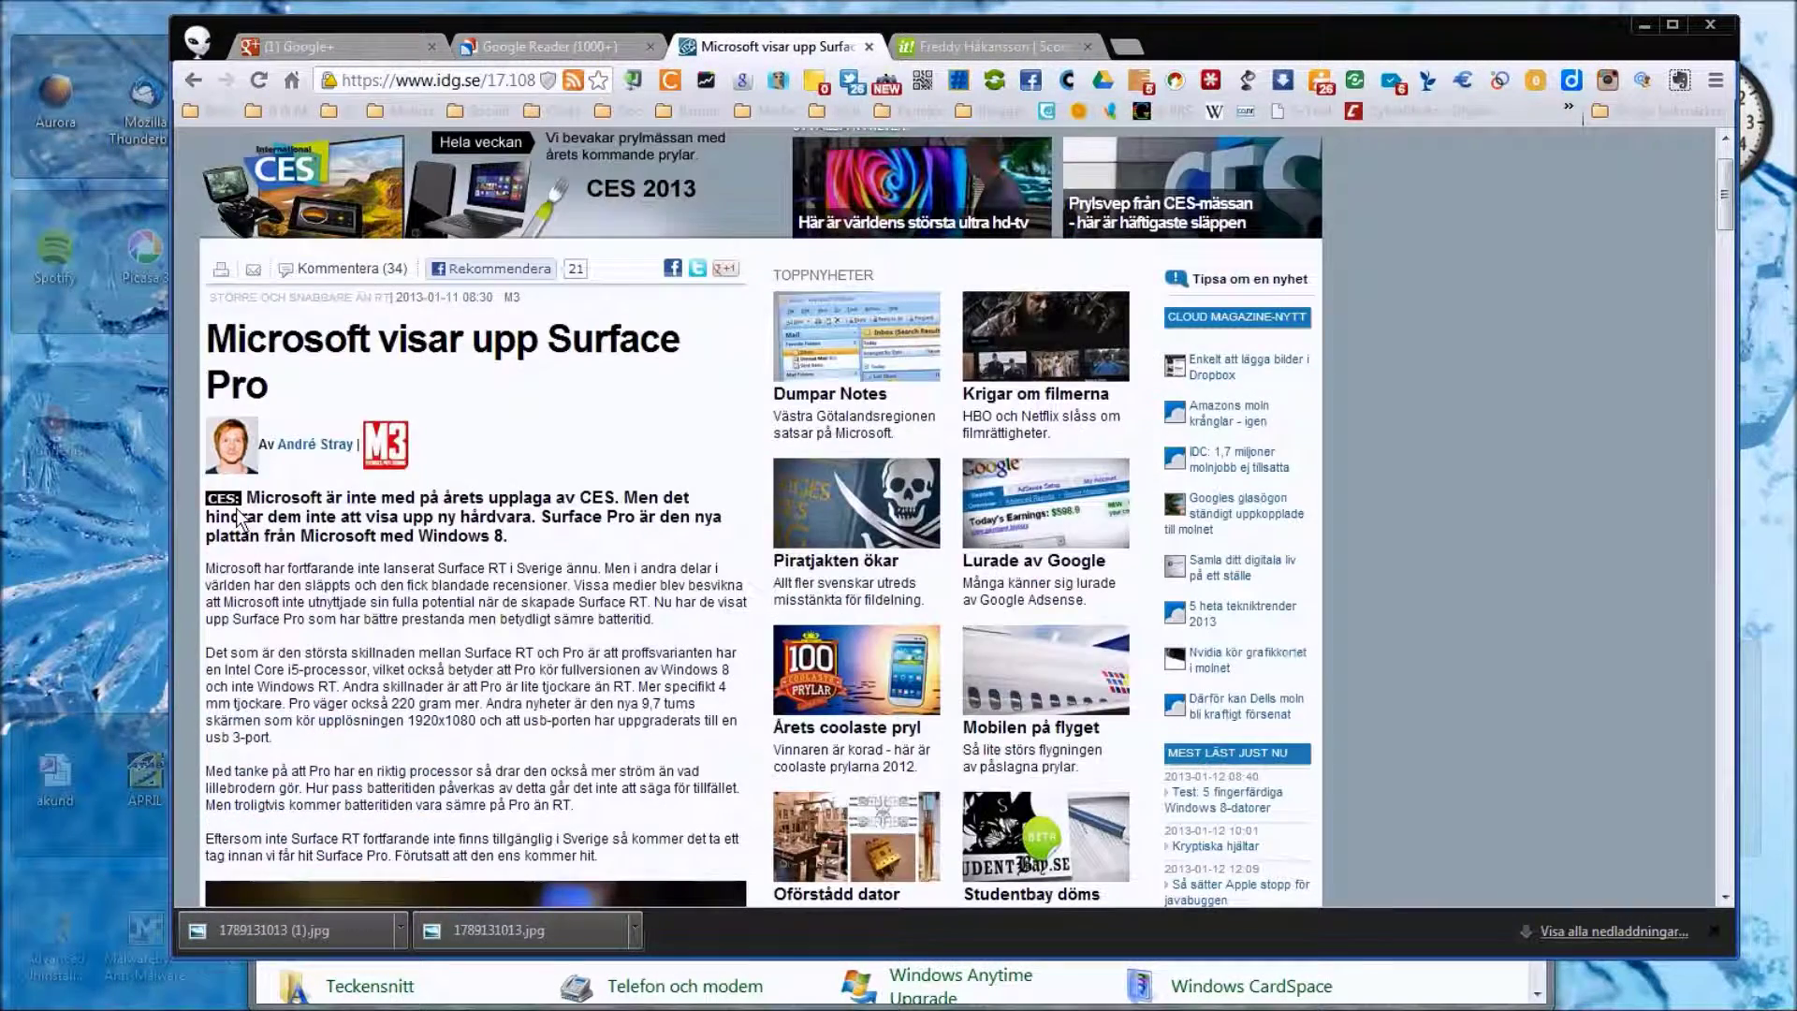
left_click_drag(246, 499, 508, 538)
key("ctrl+c")
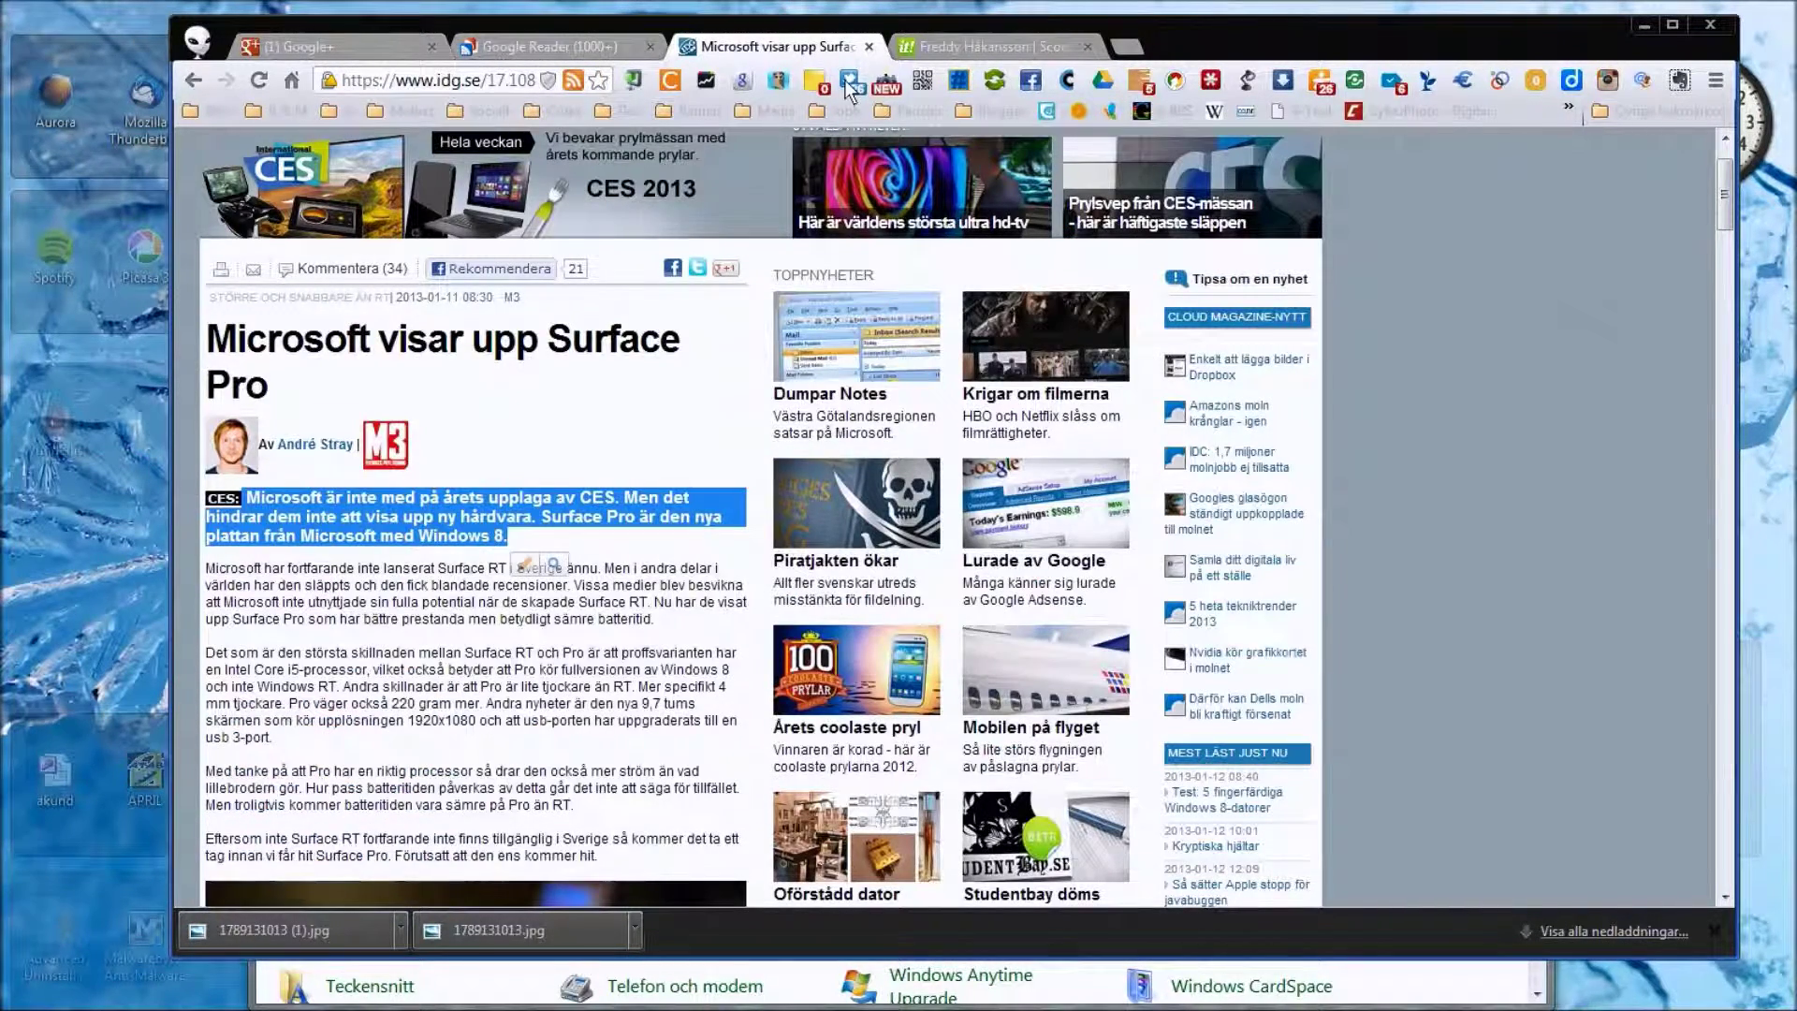
left_click(847, 84)
left_click(960, 43)
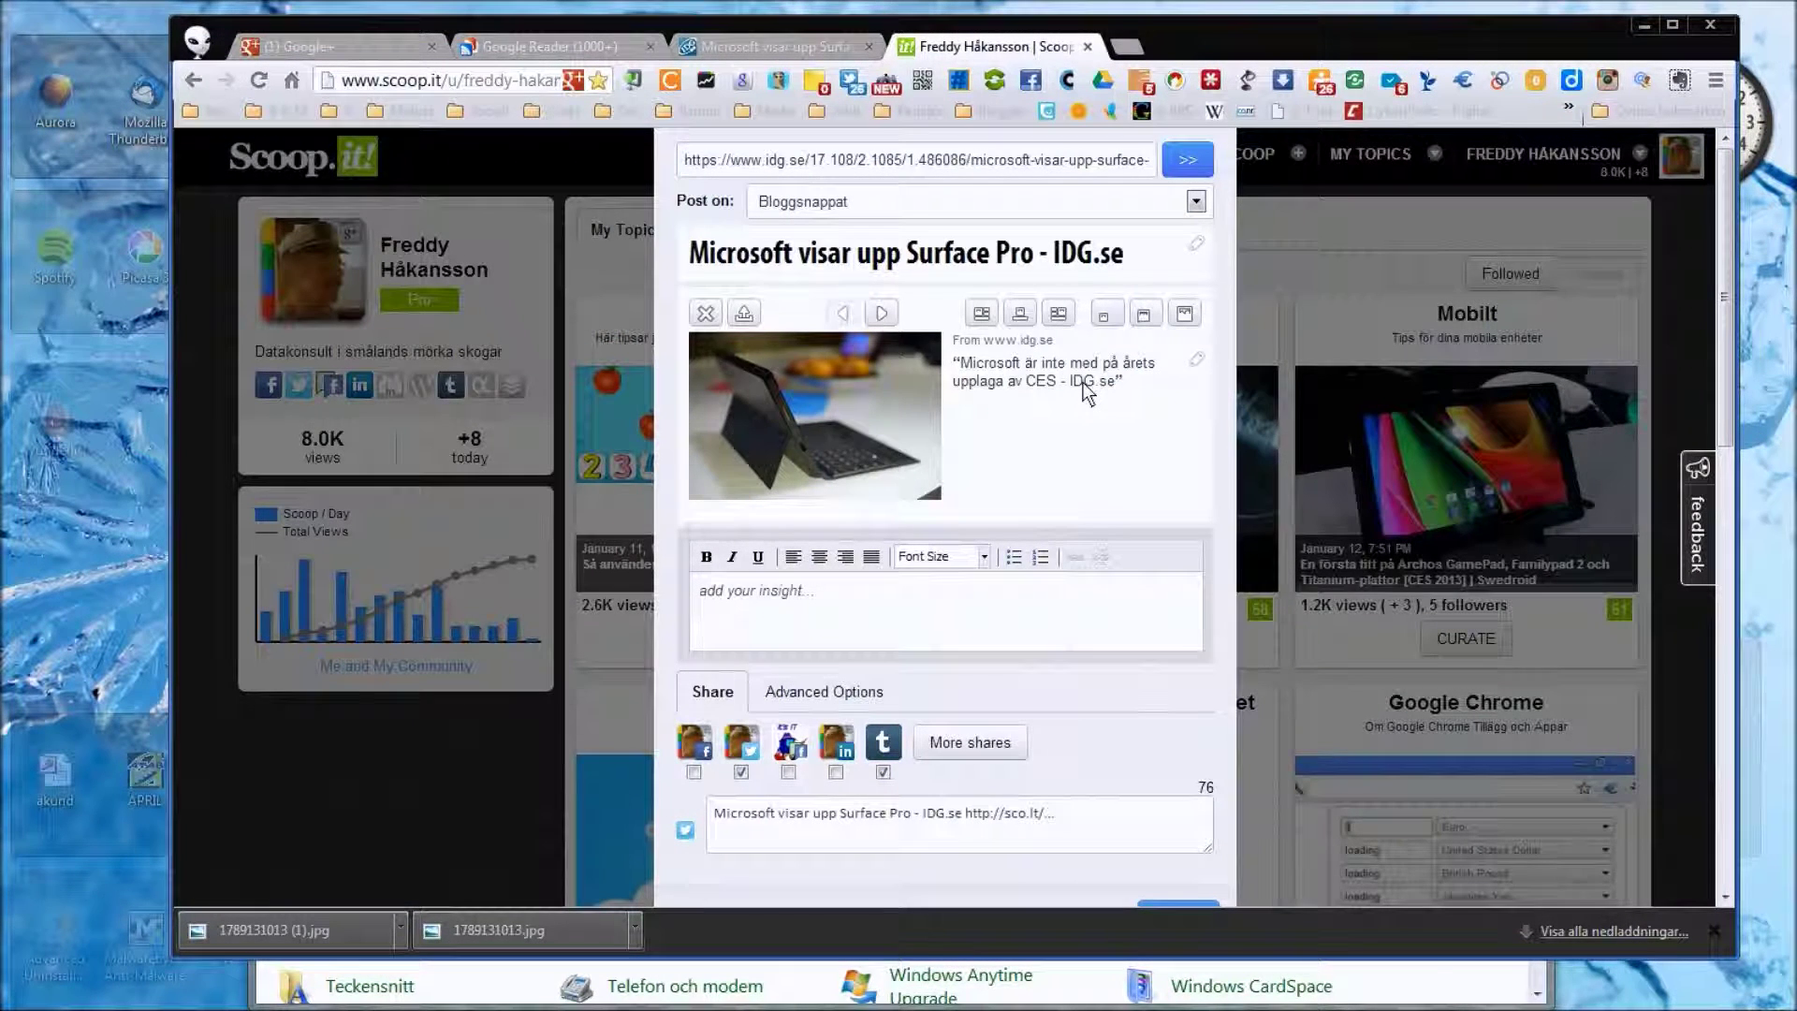
Replace the scoop's description with the copied lead paragraph, removing its leading space and bold formatting.
left_click(1083, 383)
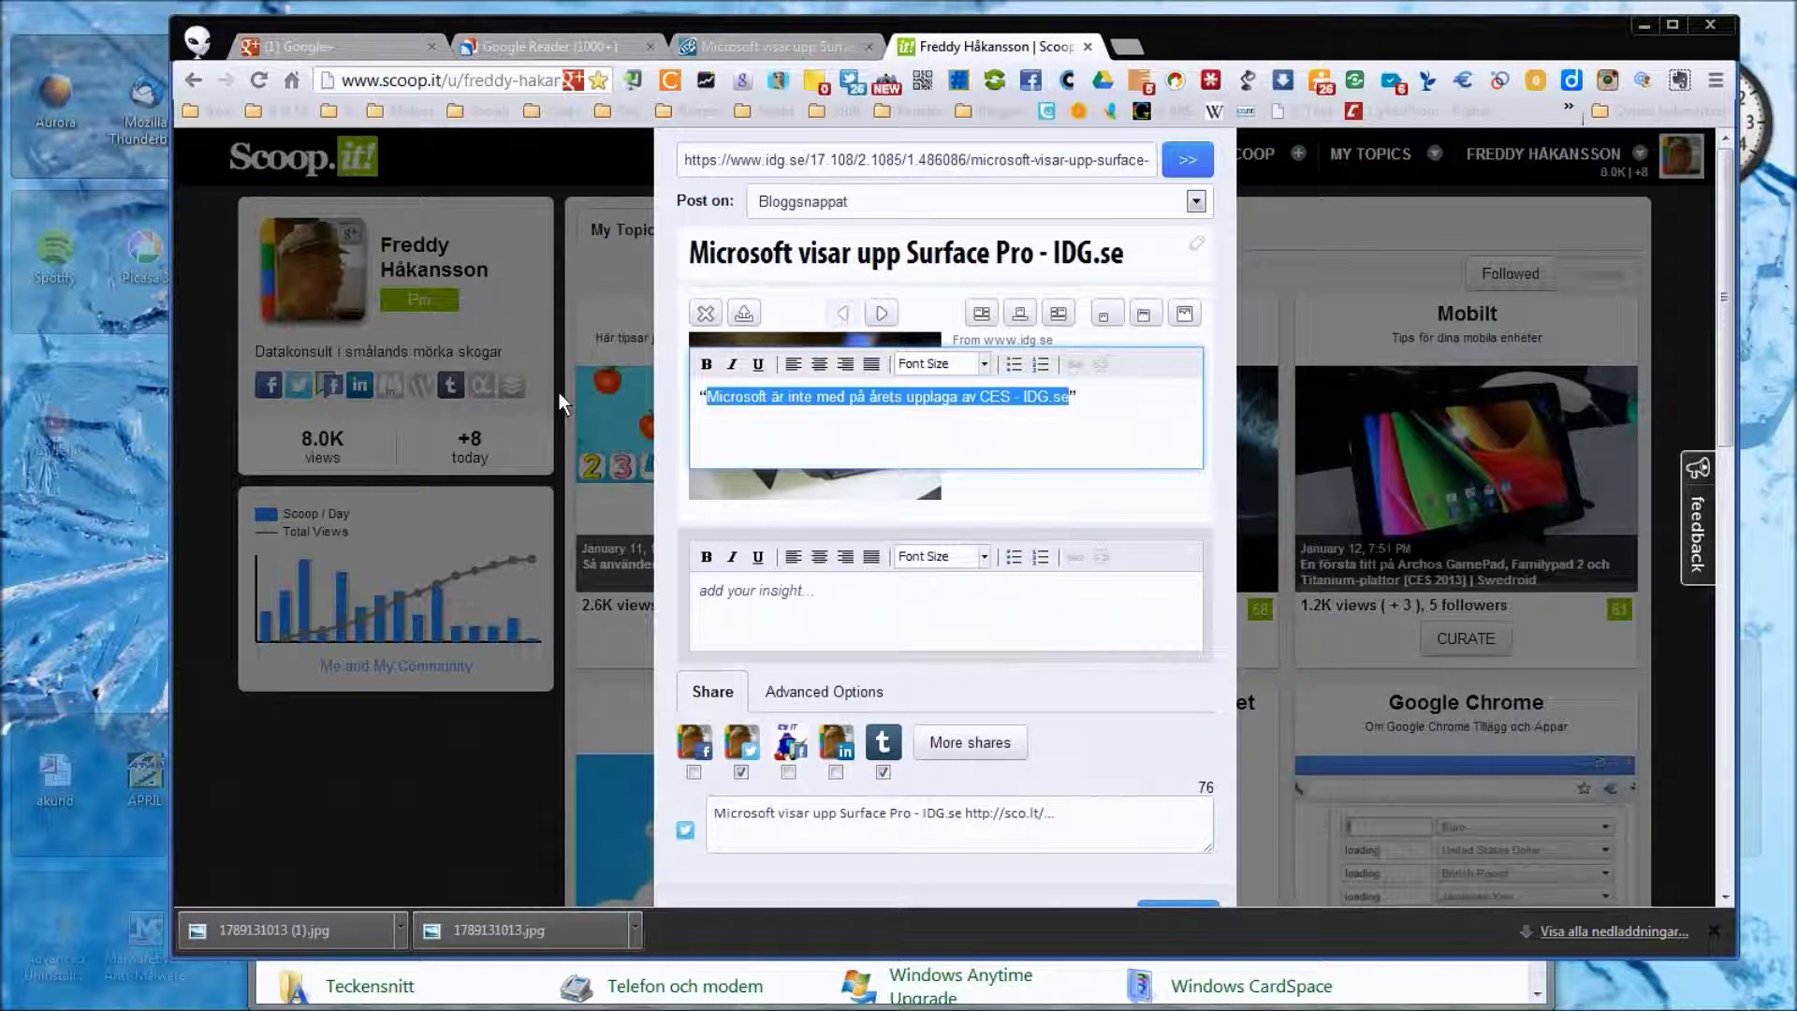
key("ctrl+v")
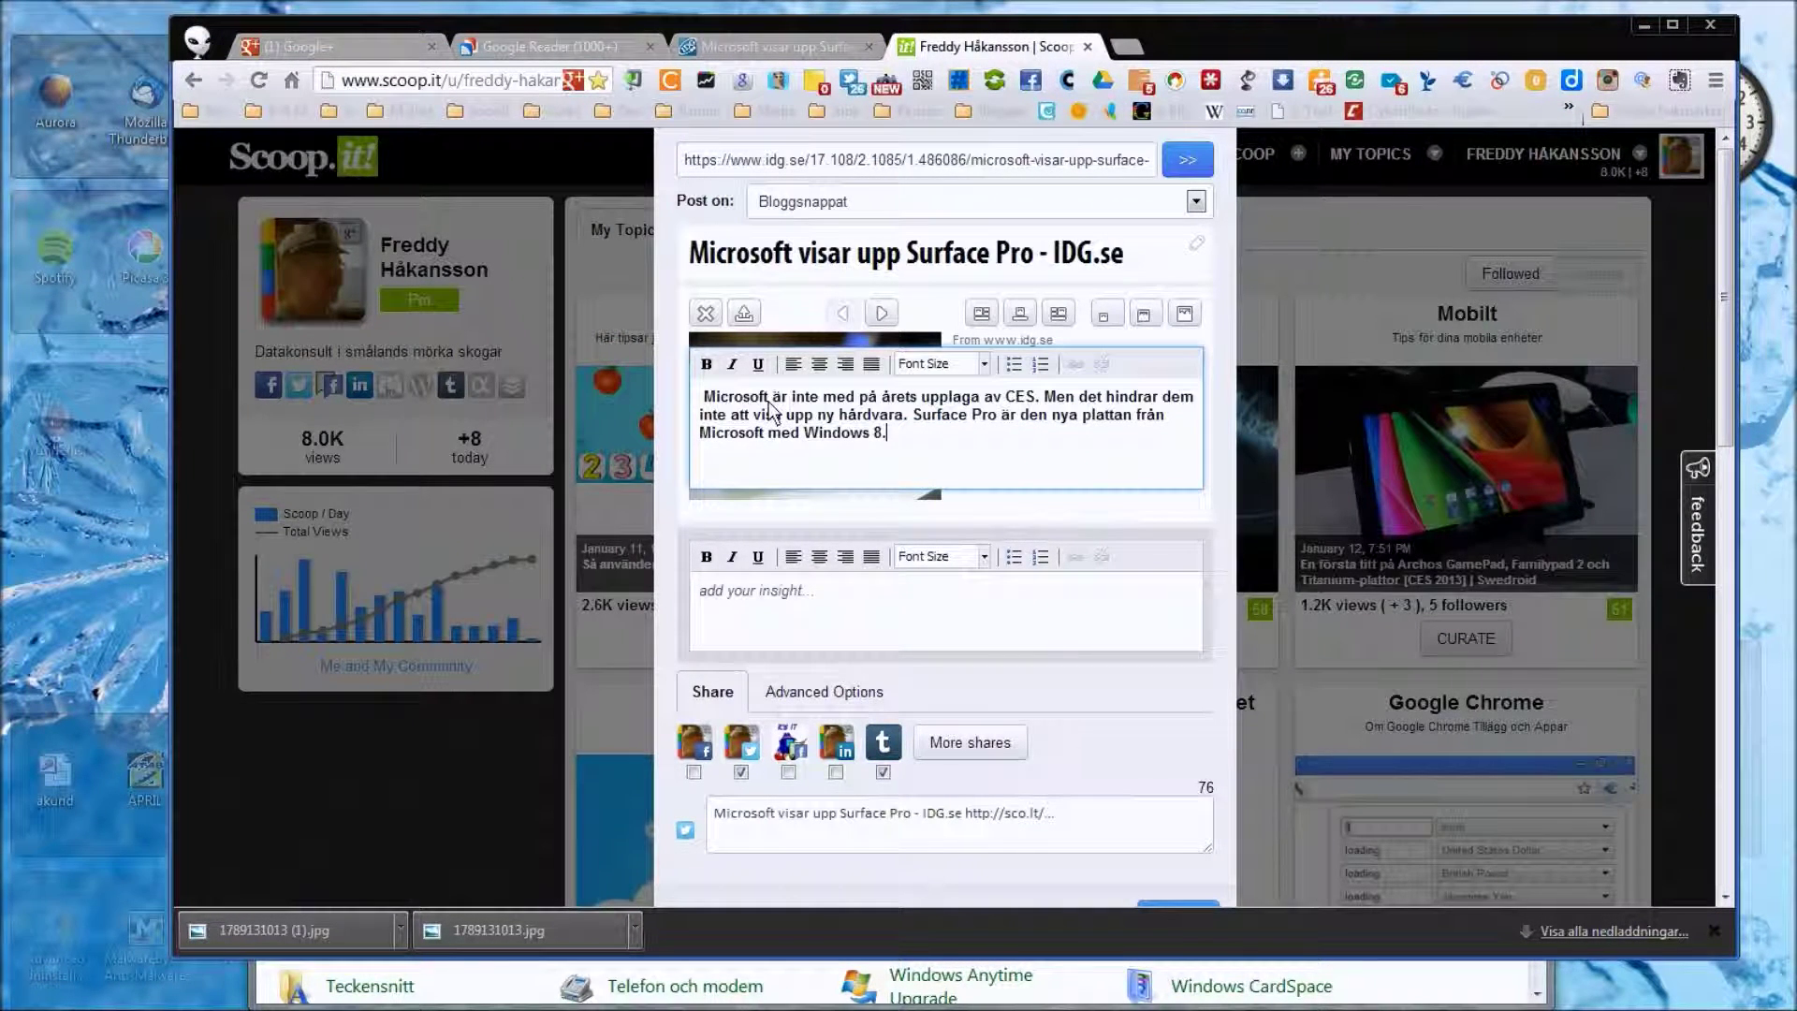
key("ctrl+Home")
key("Delete")
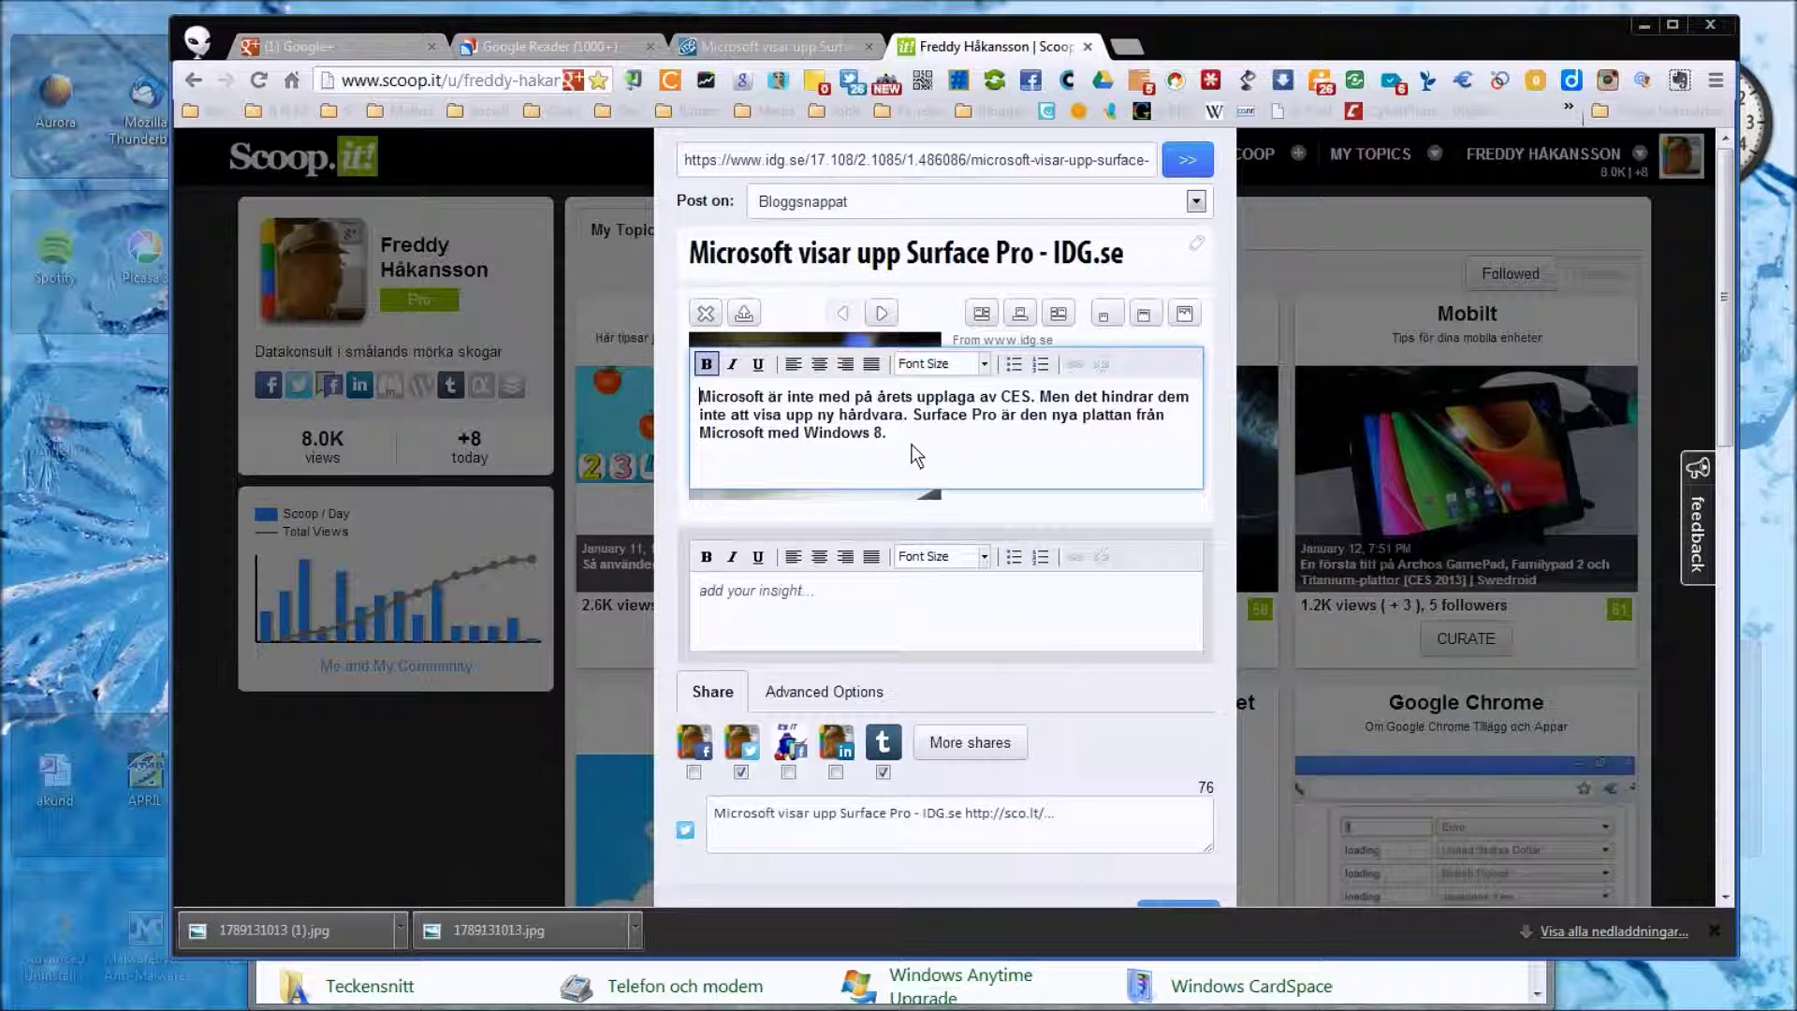
key("ctrl+a")
key("ctrl+c")
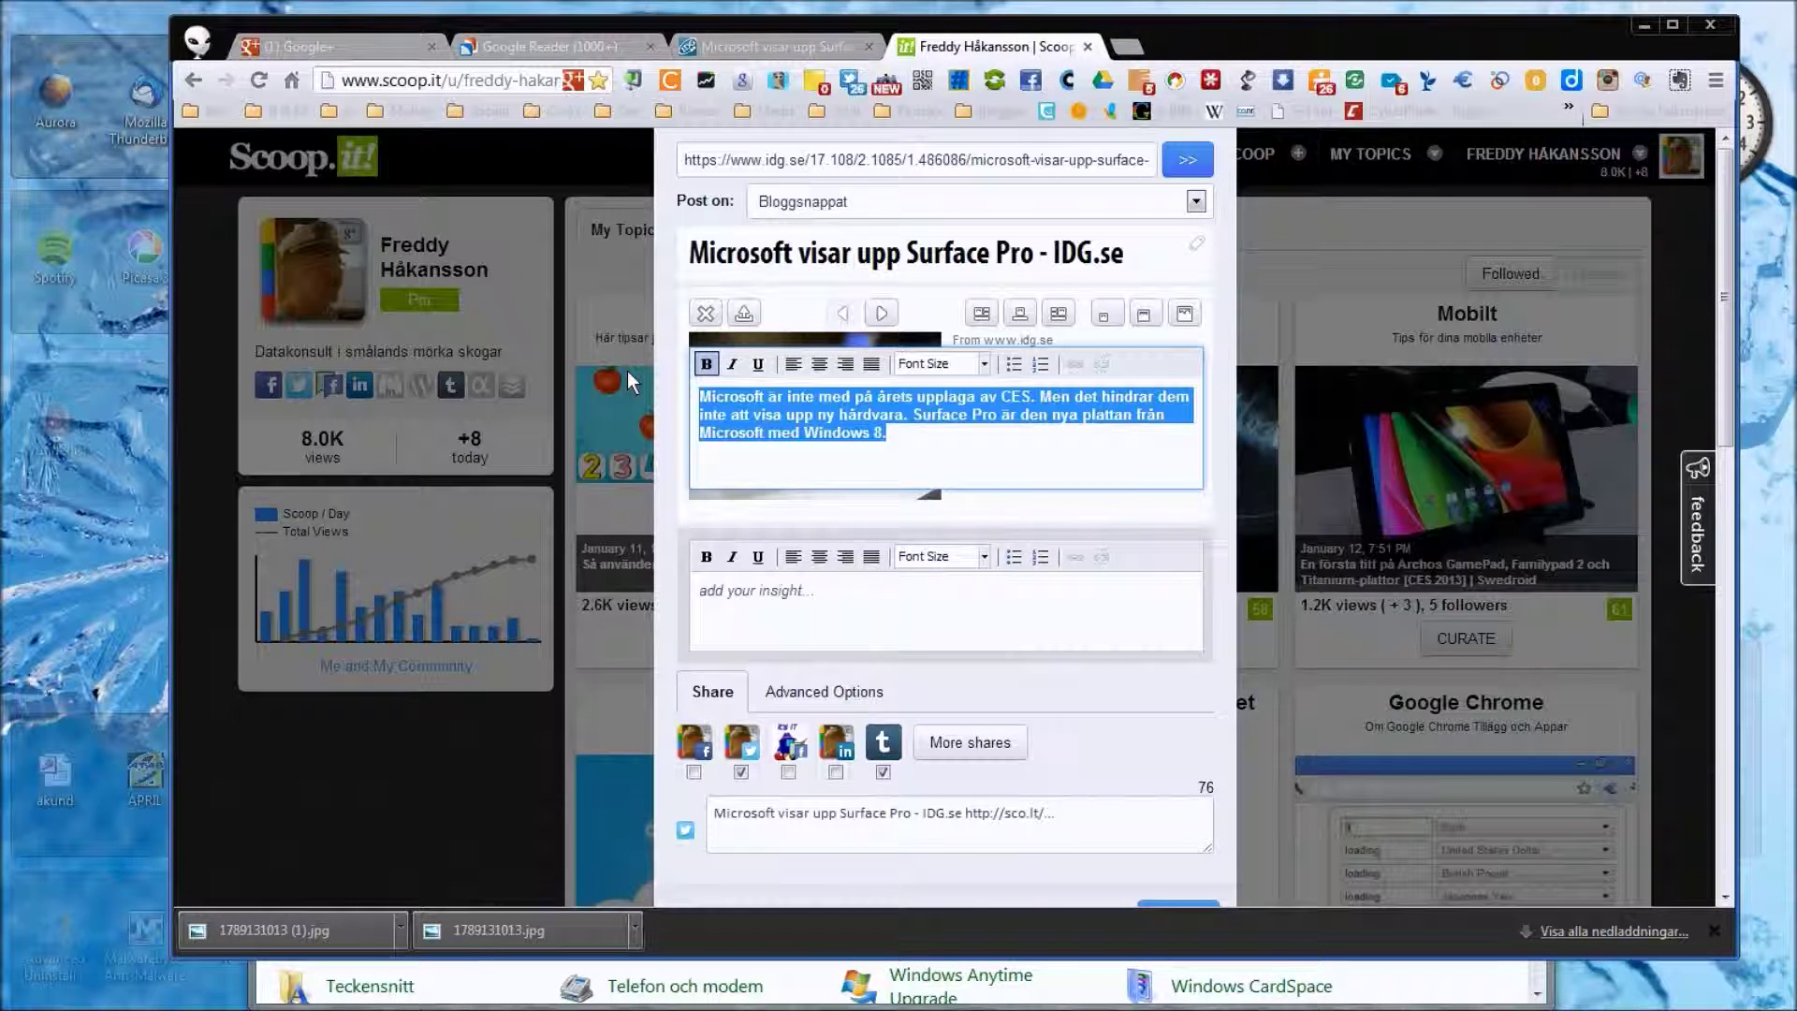
left_click(706, 364)
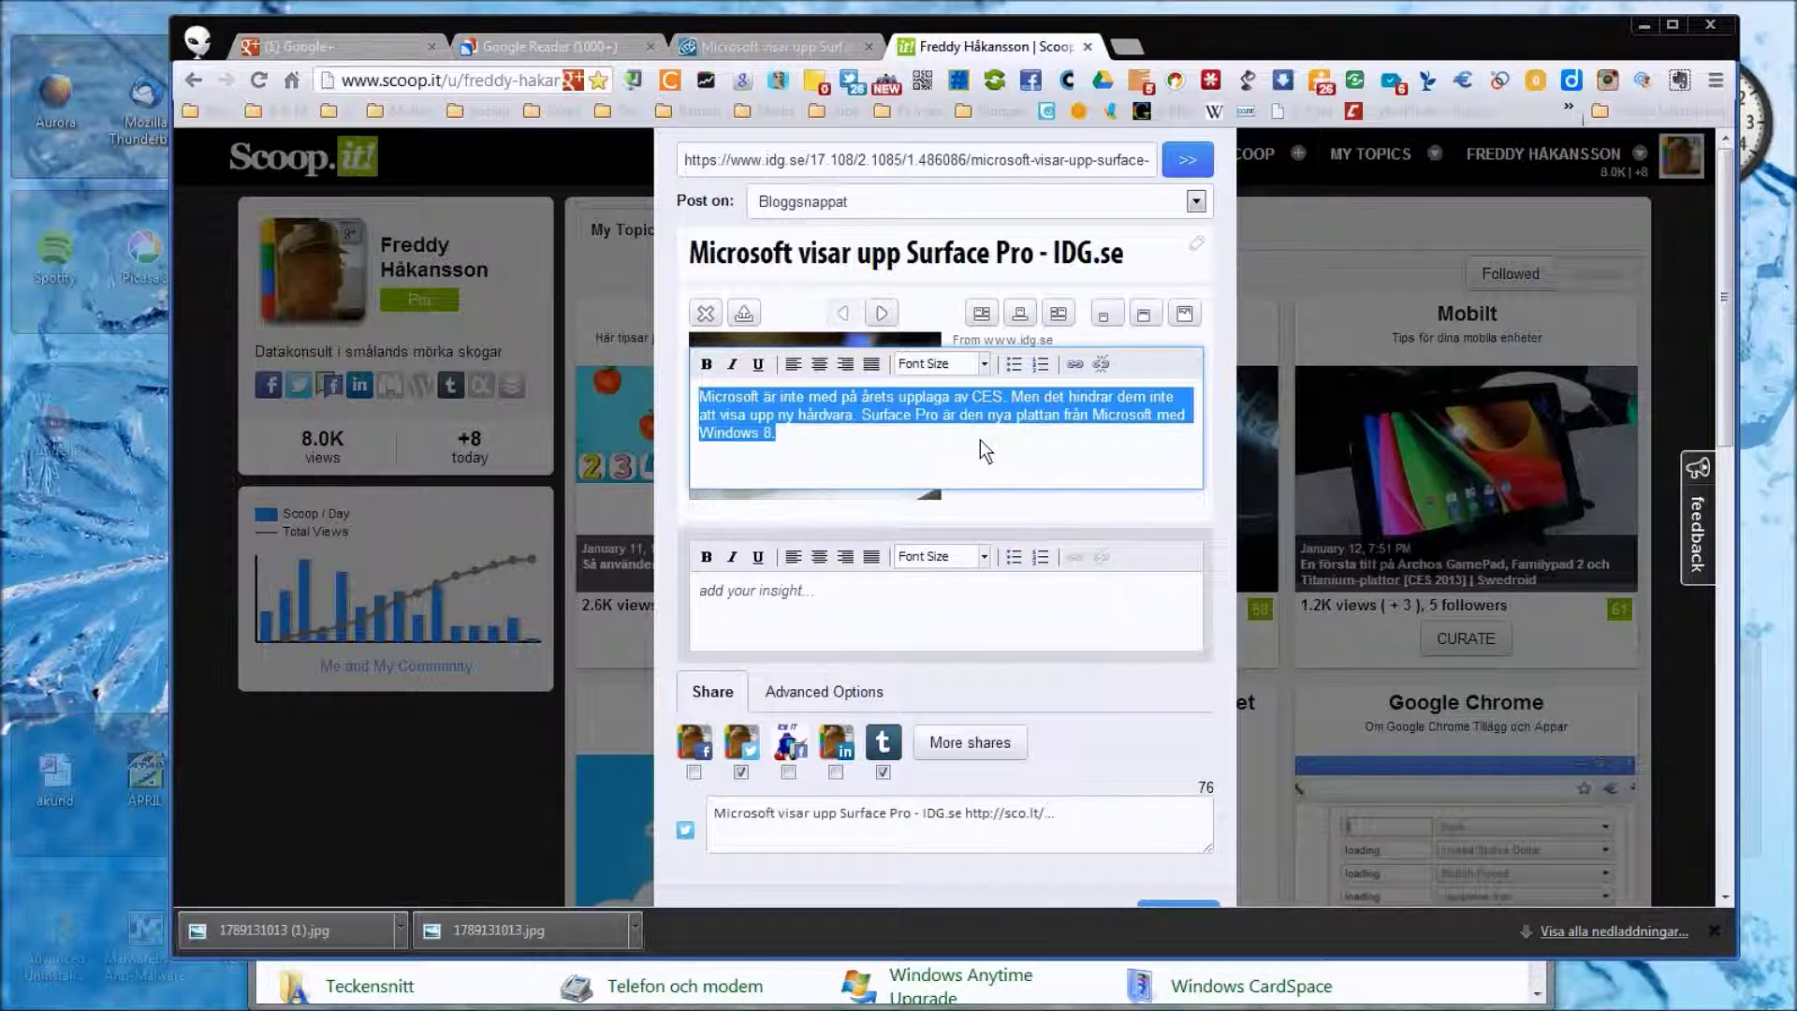
left_click(660, 445)
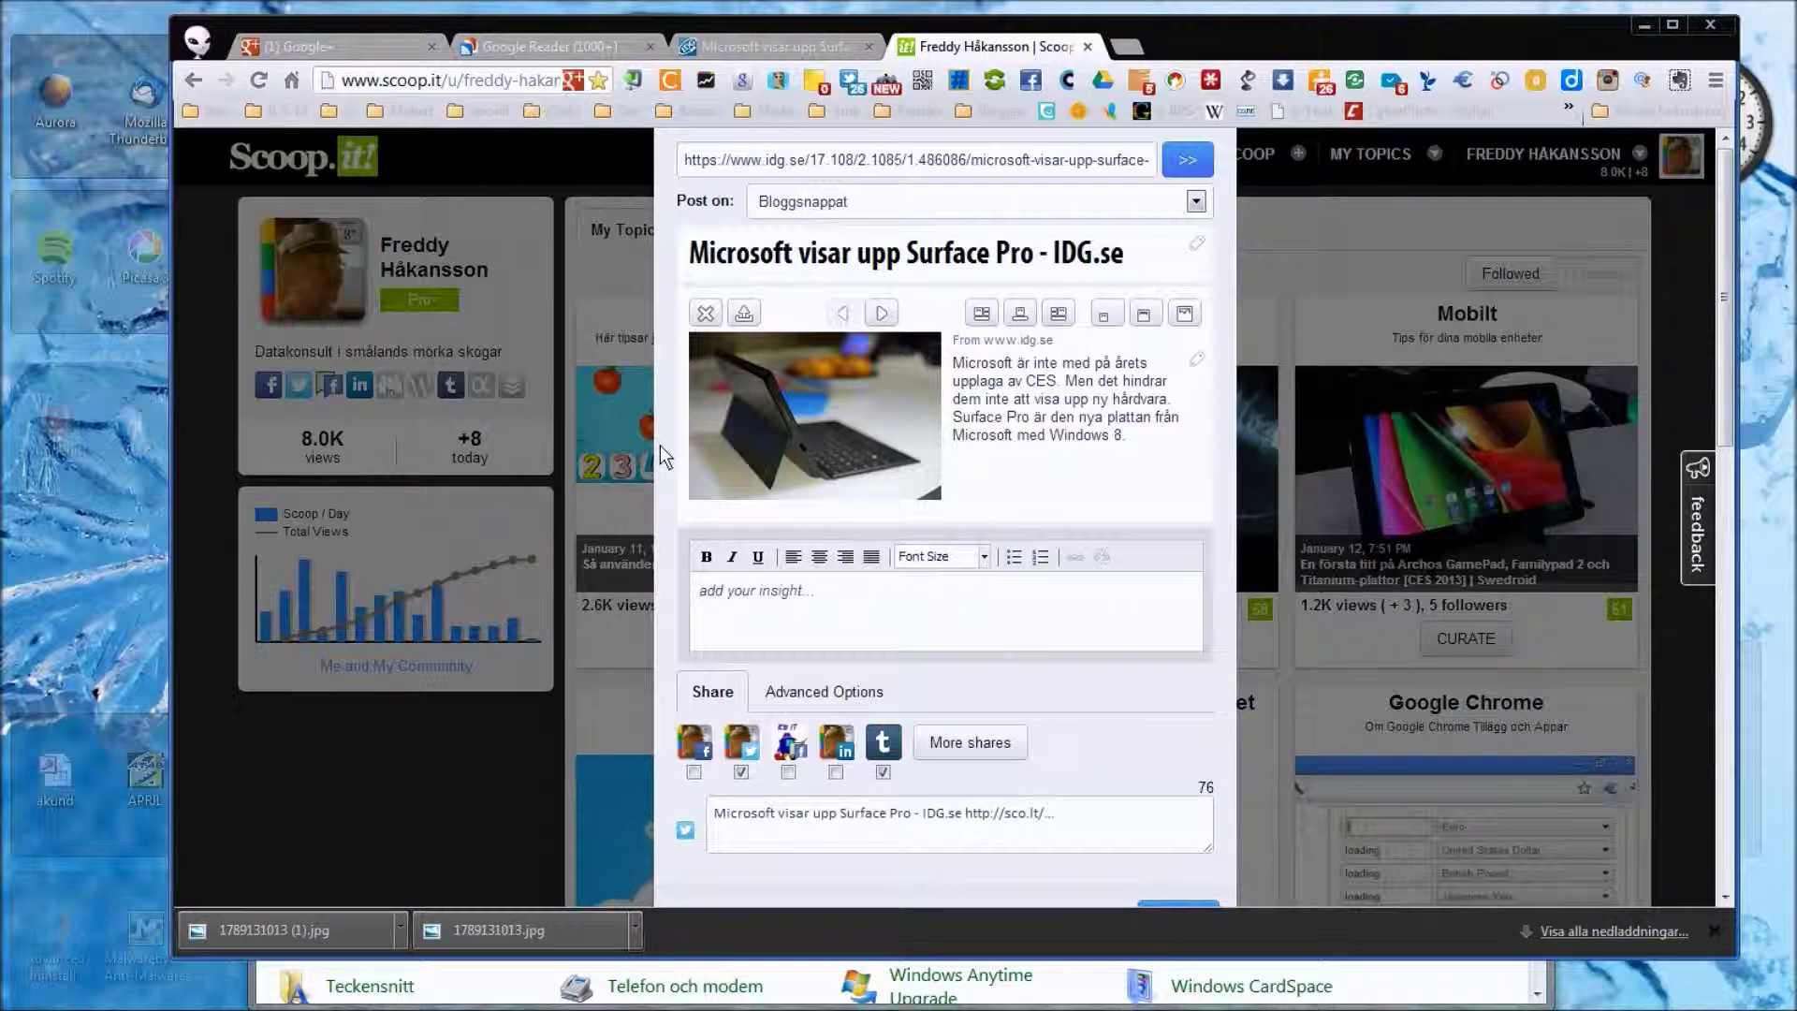
Set the scoop to post on the topic Mobilt and publish it.
left_click(1034, 201)
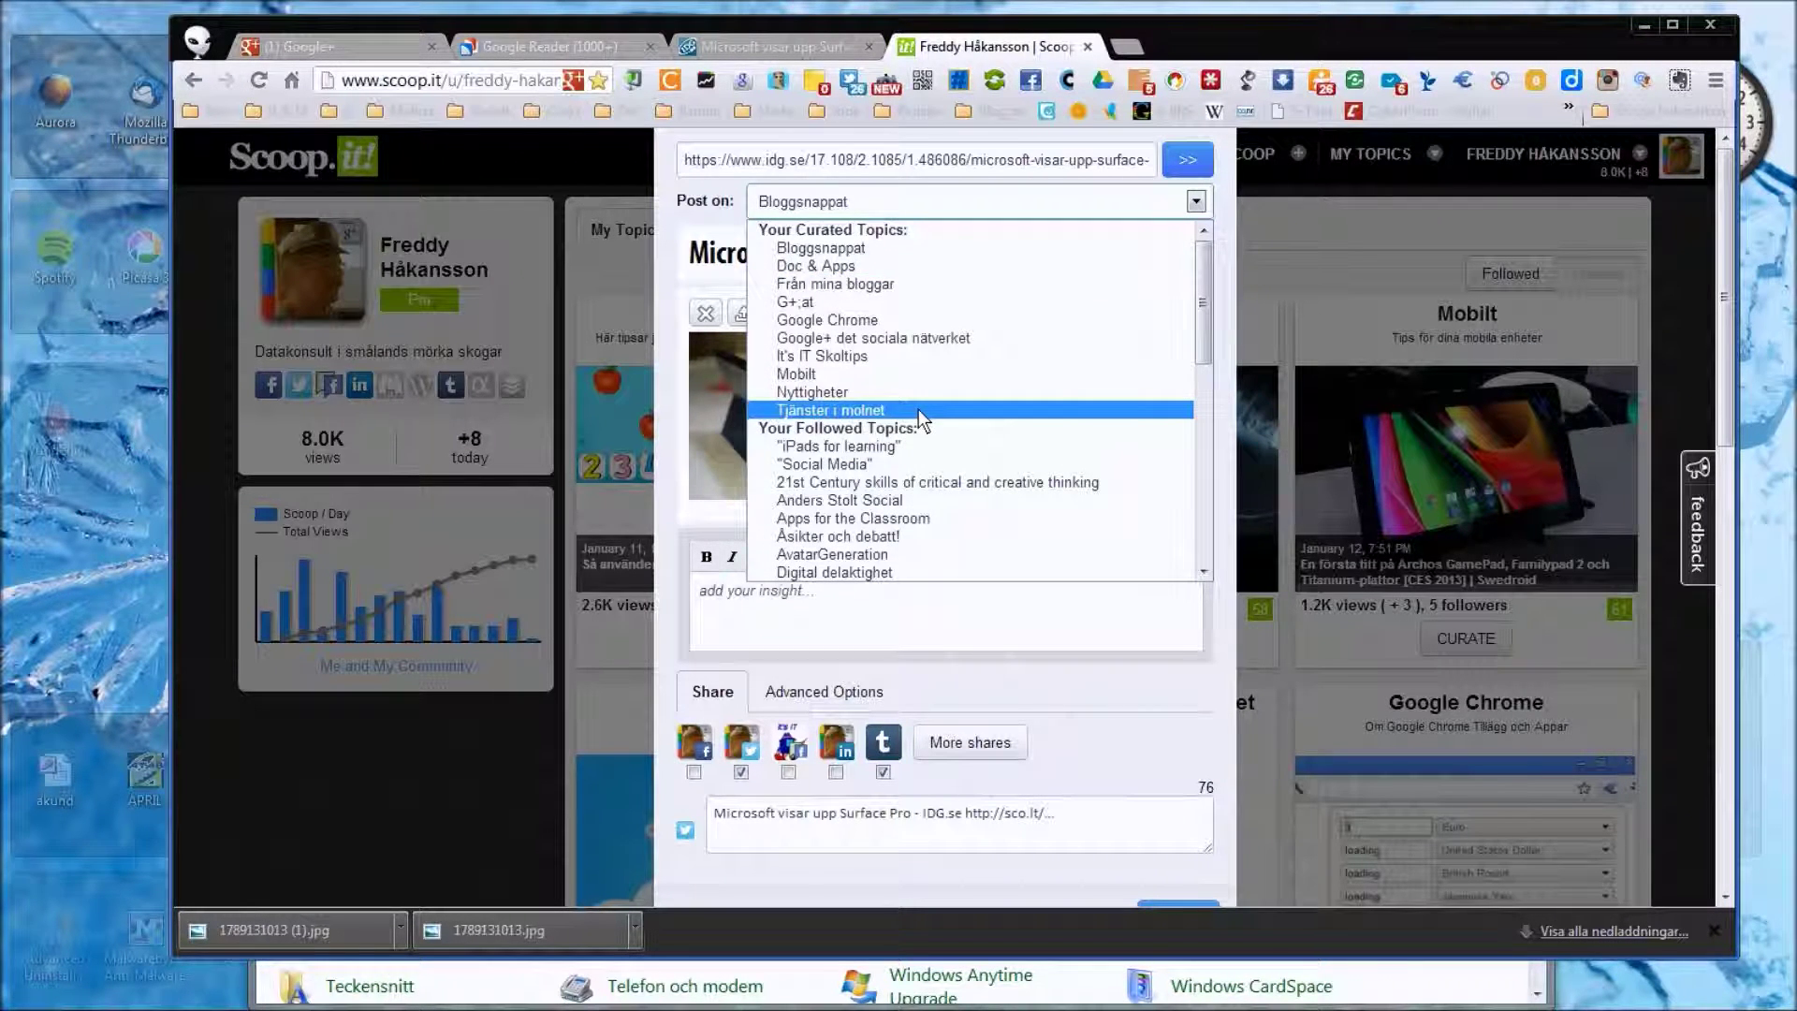
left_click(917, 374)
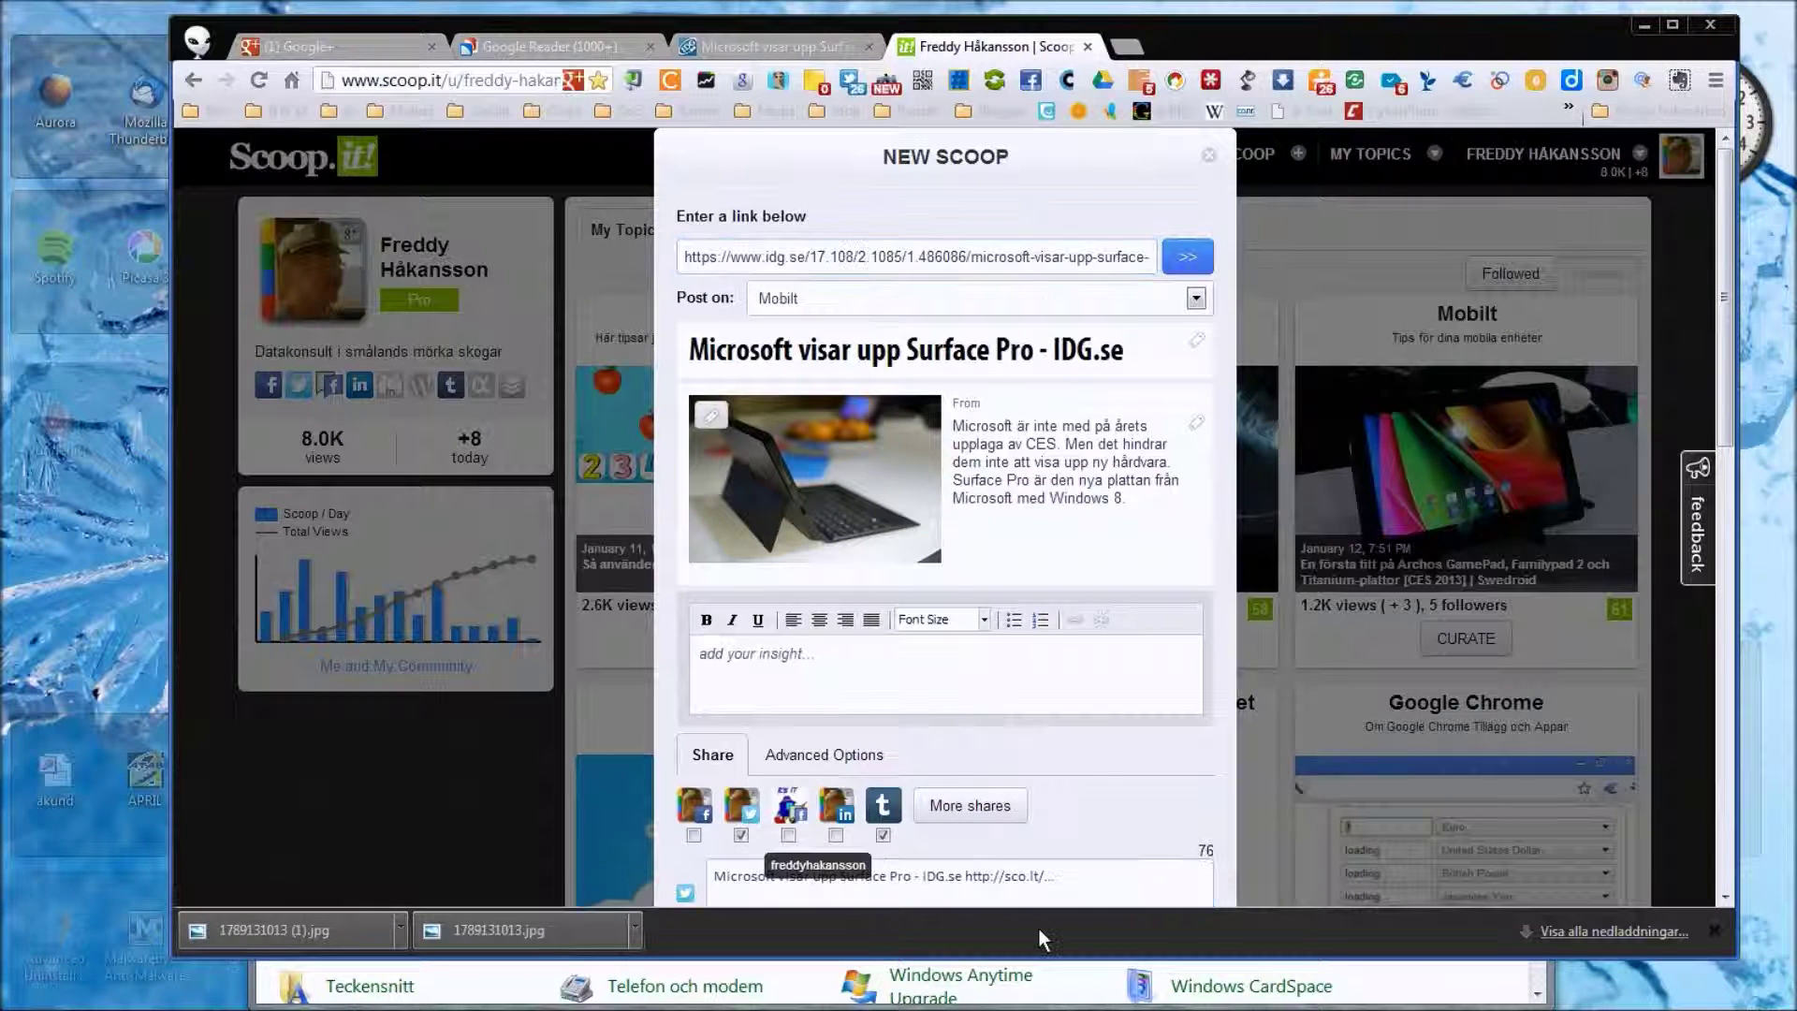
scroll(1156, 833, "down", 1)
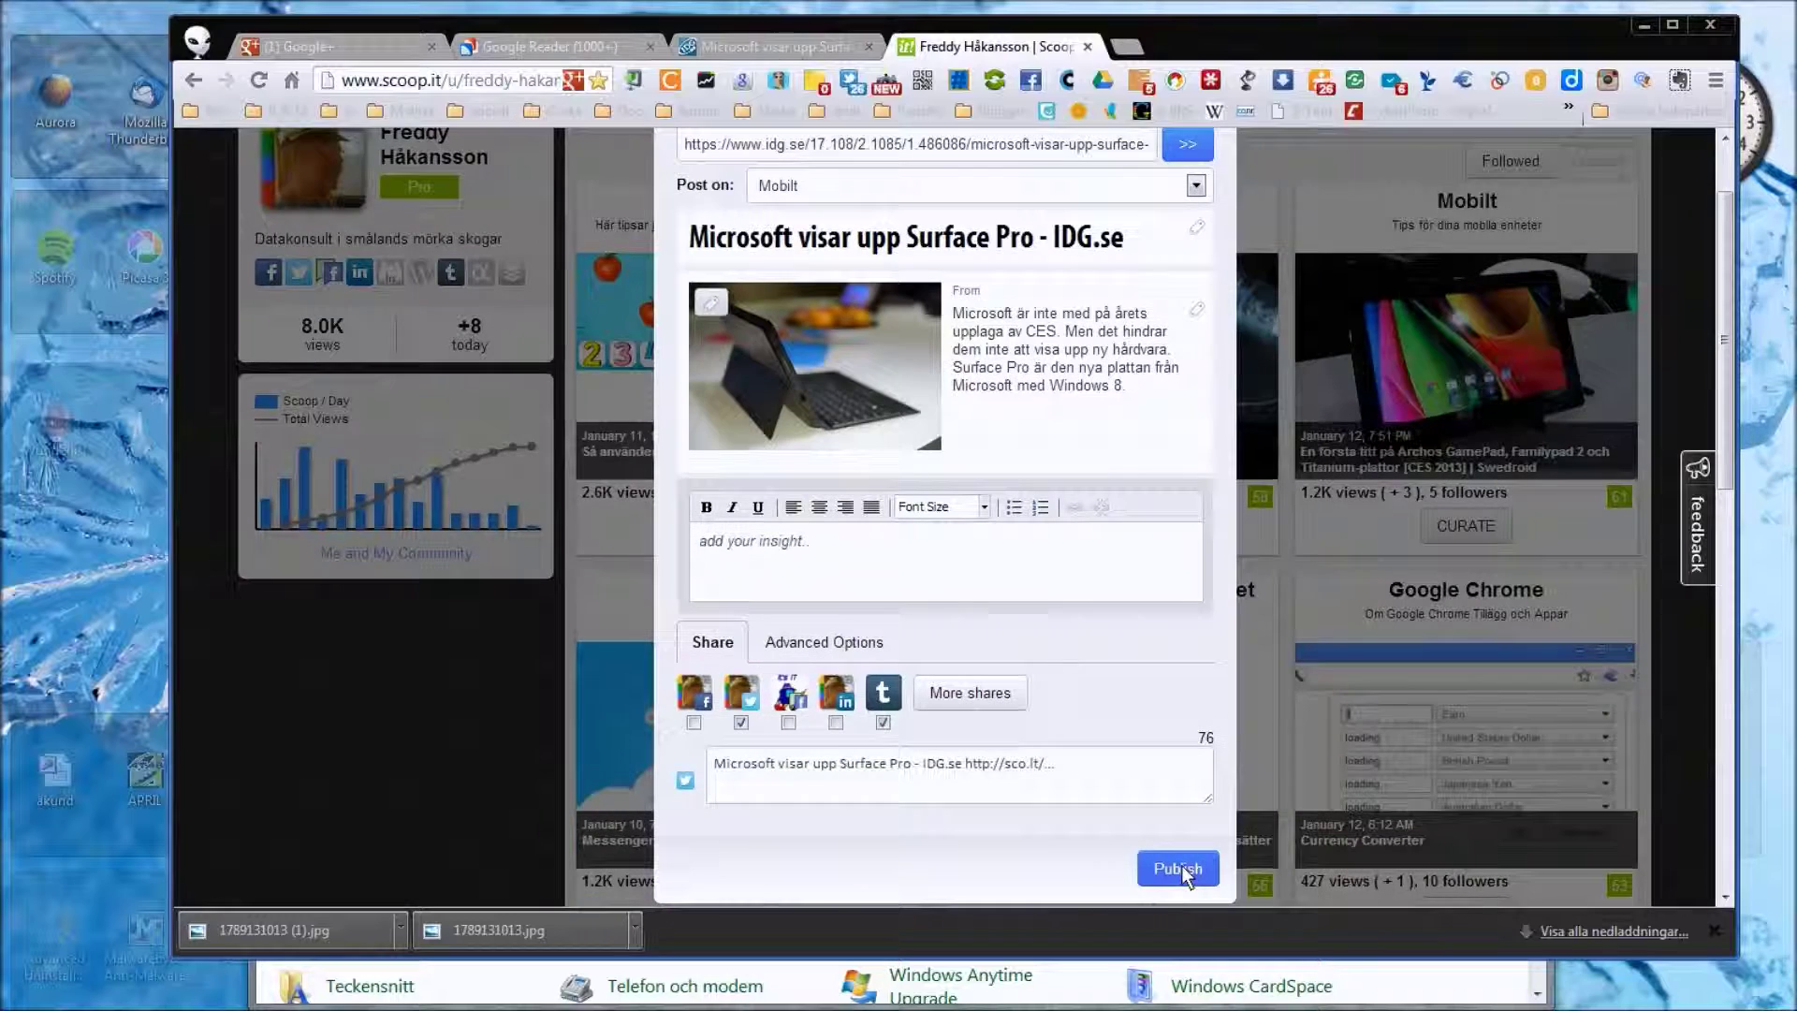
left_click(1177, 869)
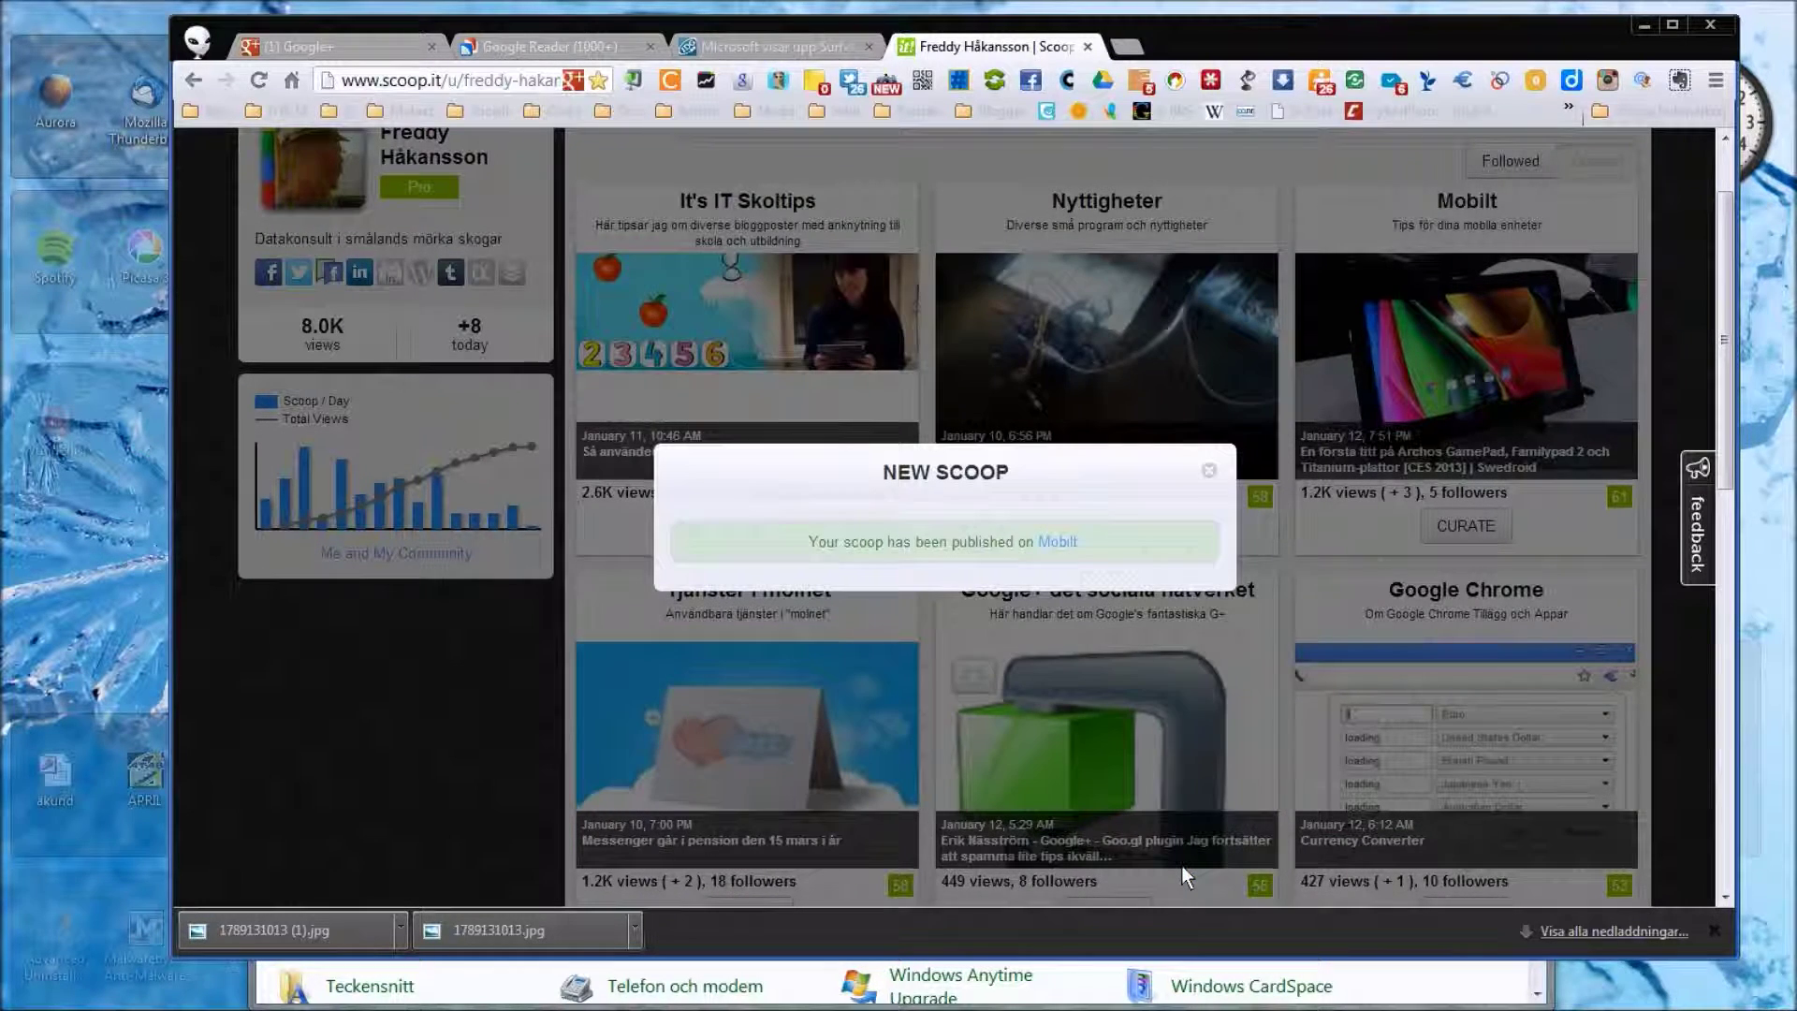
Share the IDG article through HootSuite Hootlet and replace the link description with the copied lead paragraph.
left_click(790, 43)
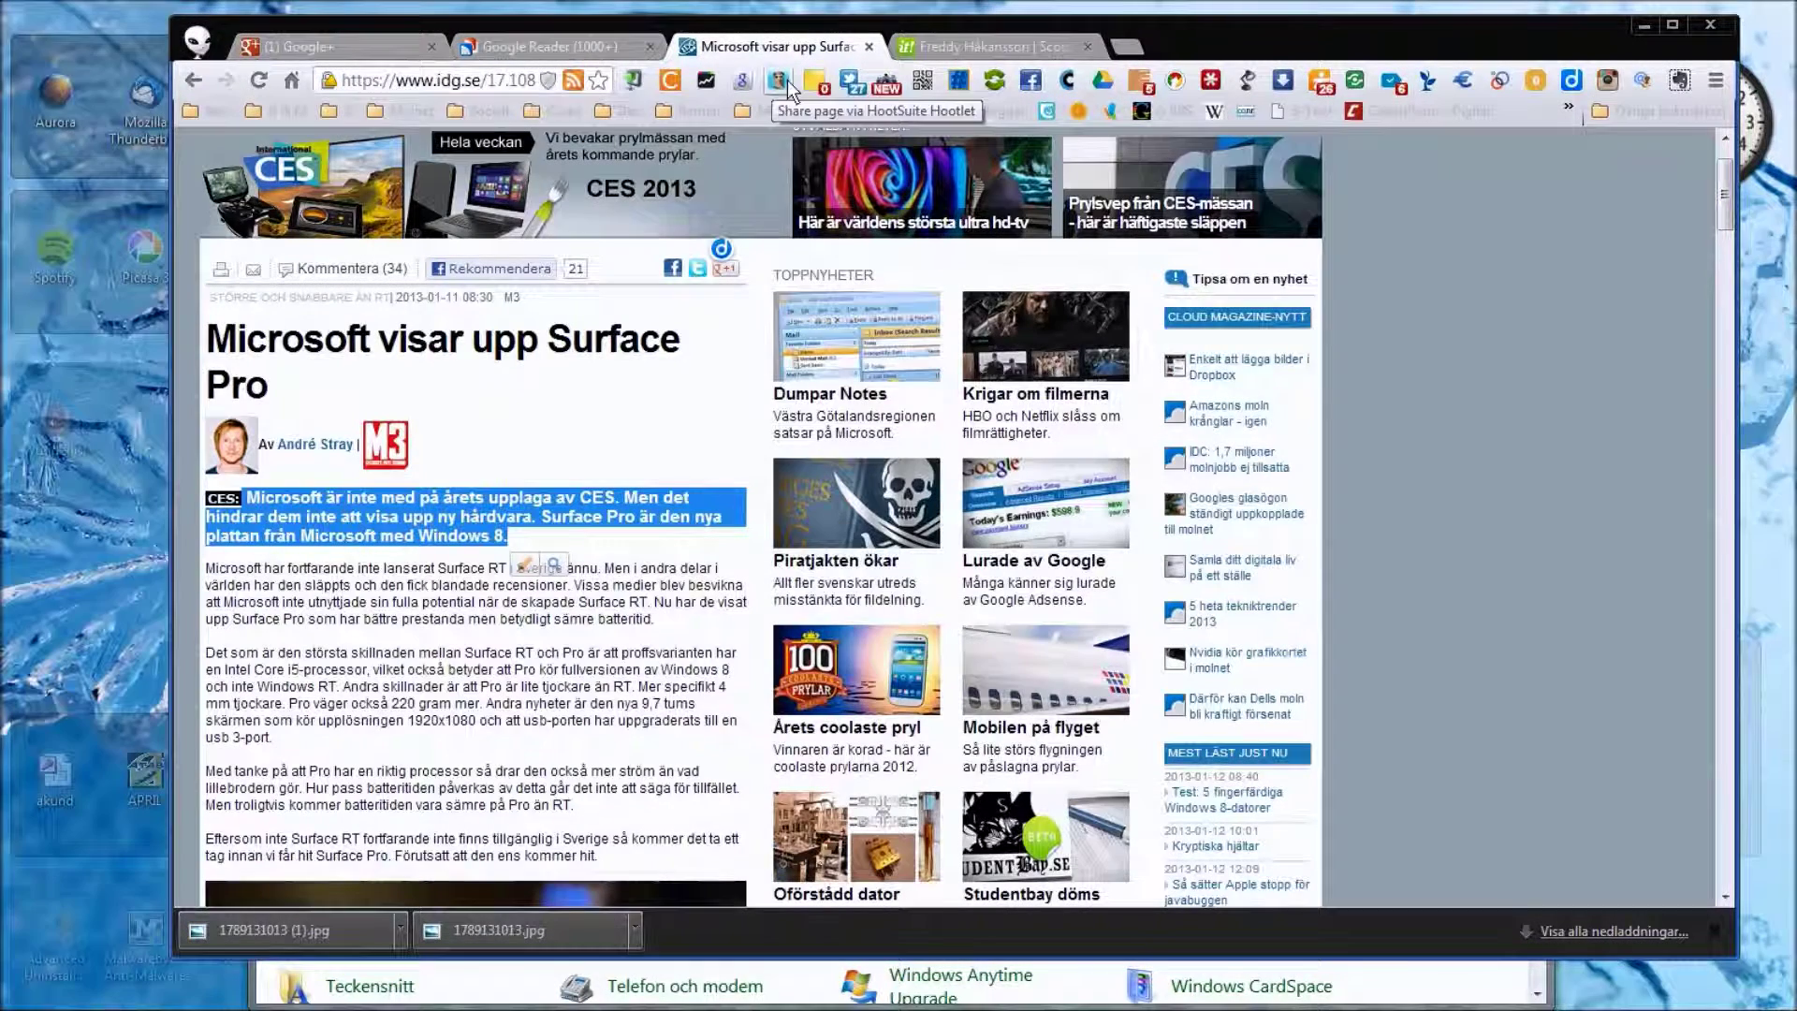
left_click(788, 81)
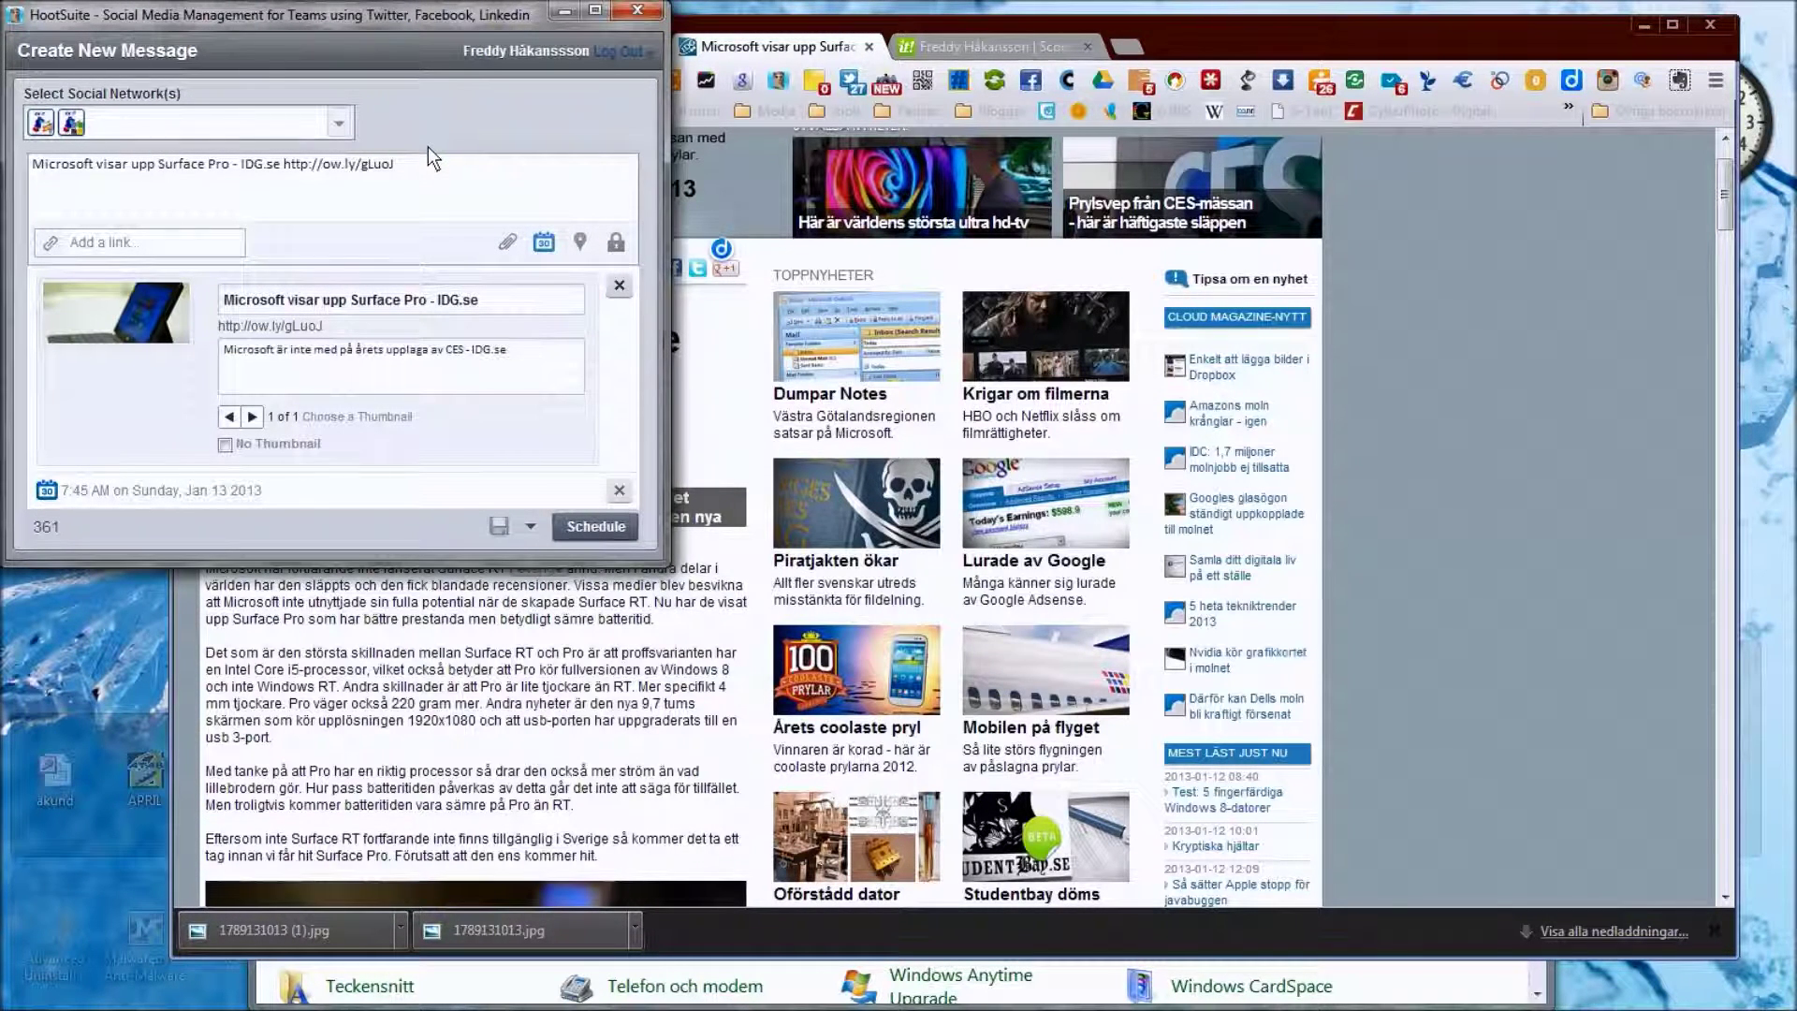
left_click(532, 350)
key("ctrl+a")
key("ctrl+v")
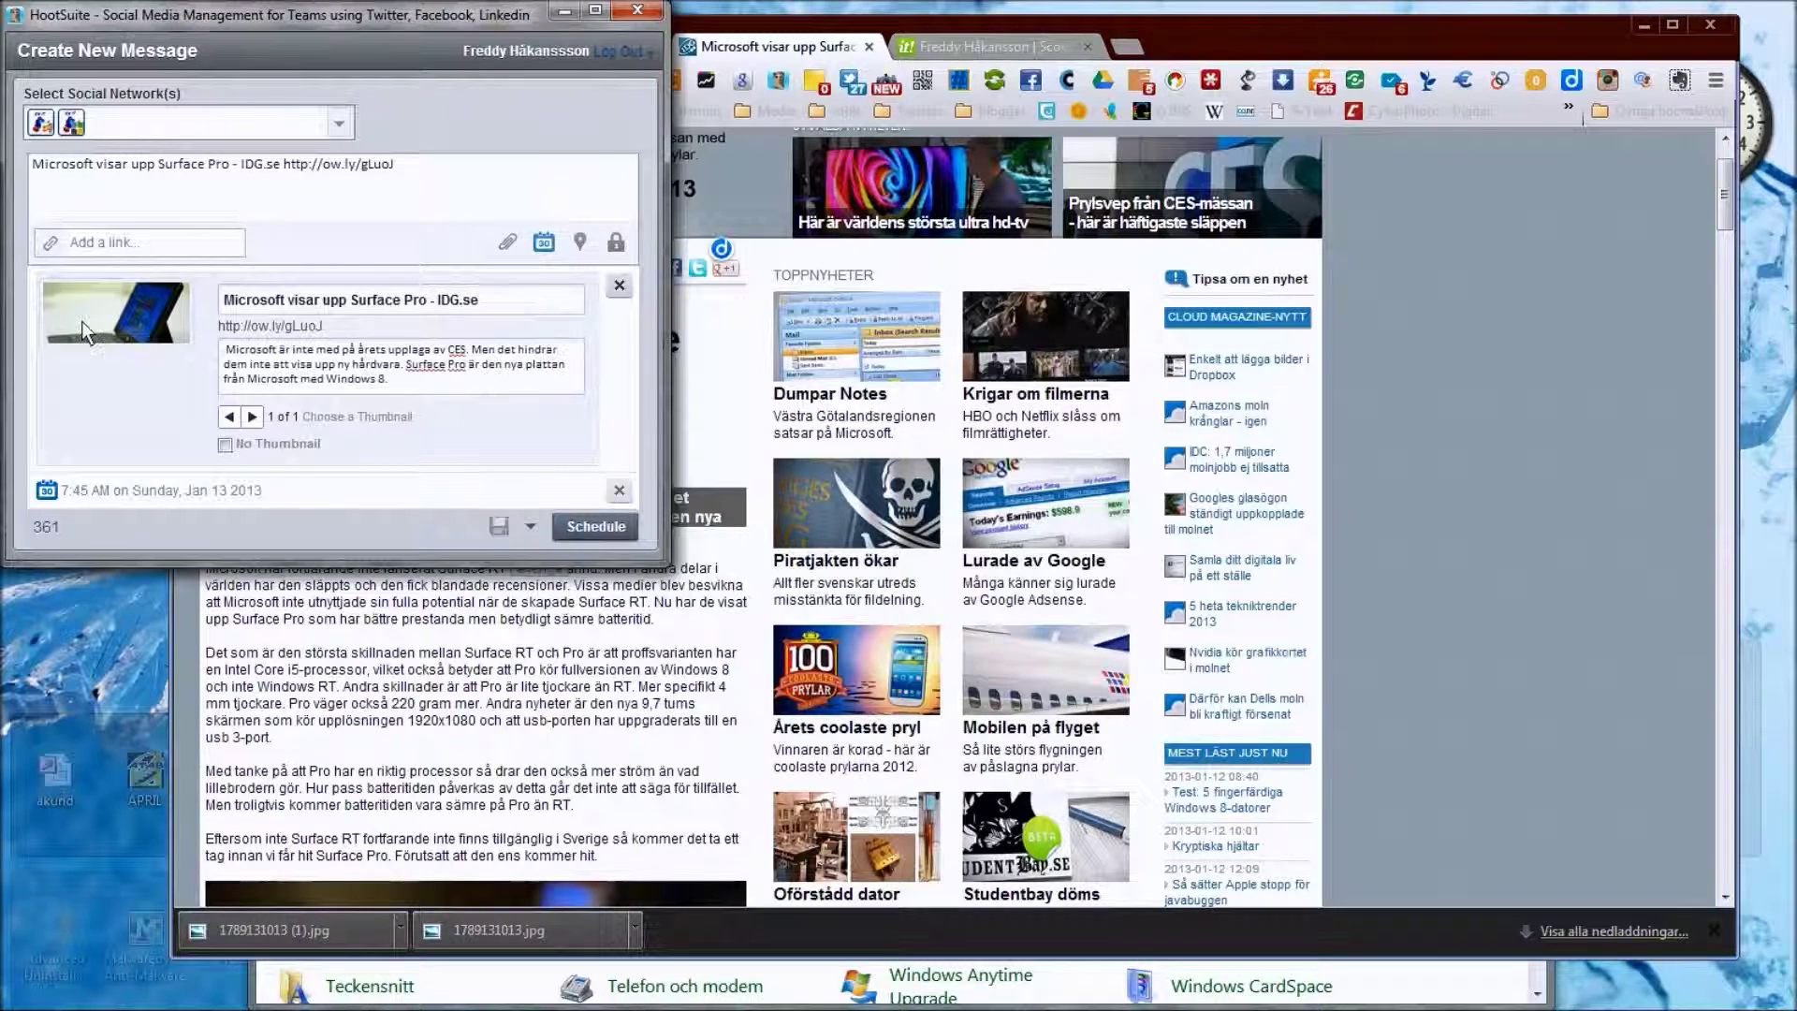
Replace the HootSuite message text with "Ny platta för Windows från Microsoft.".
left_click_drag(410, 170, 232, 166)
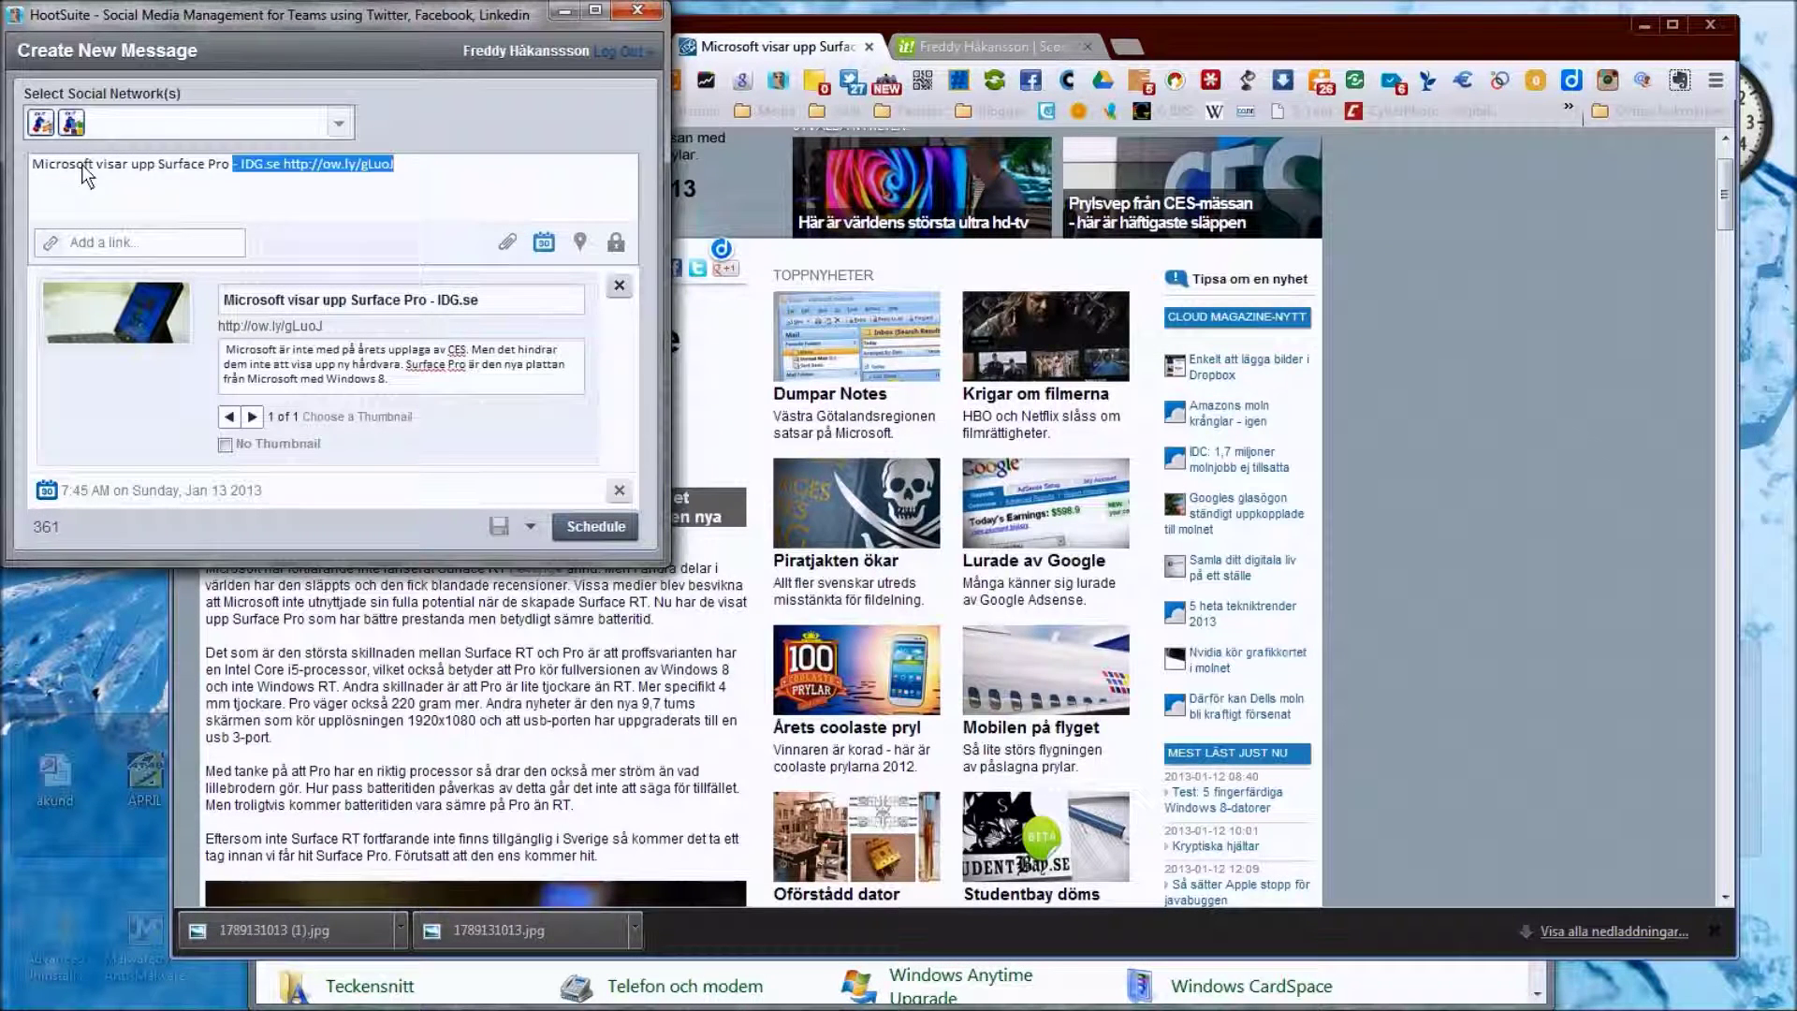
left_click_drag(85, 173, 5, 179)
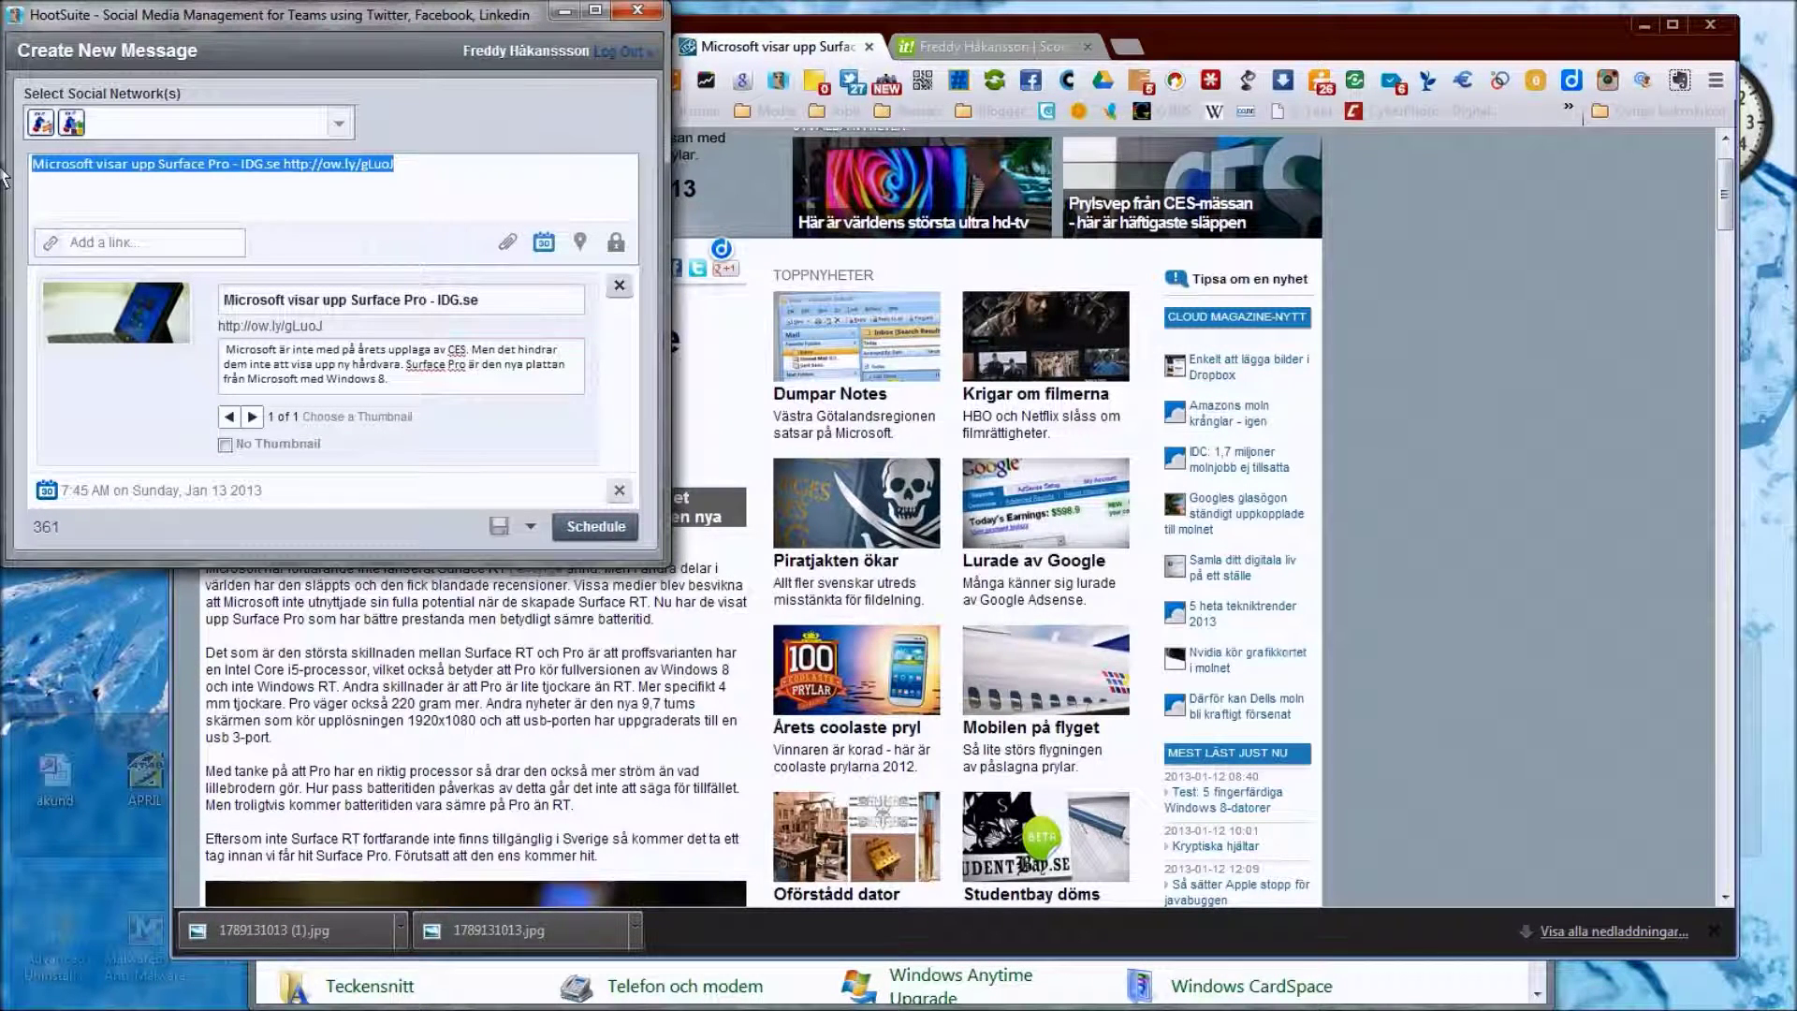
type("Nya")
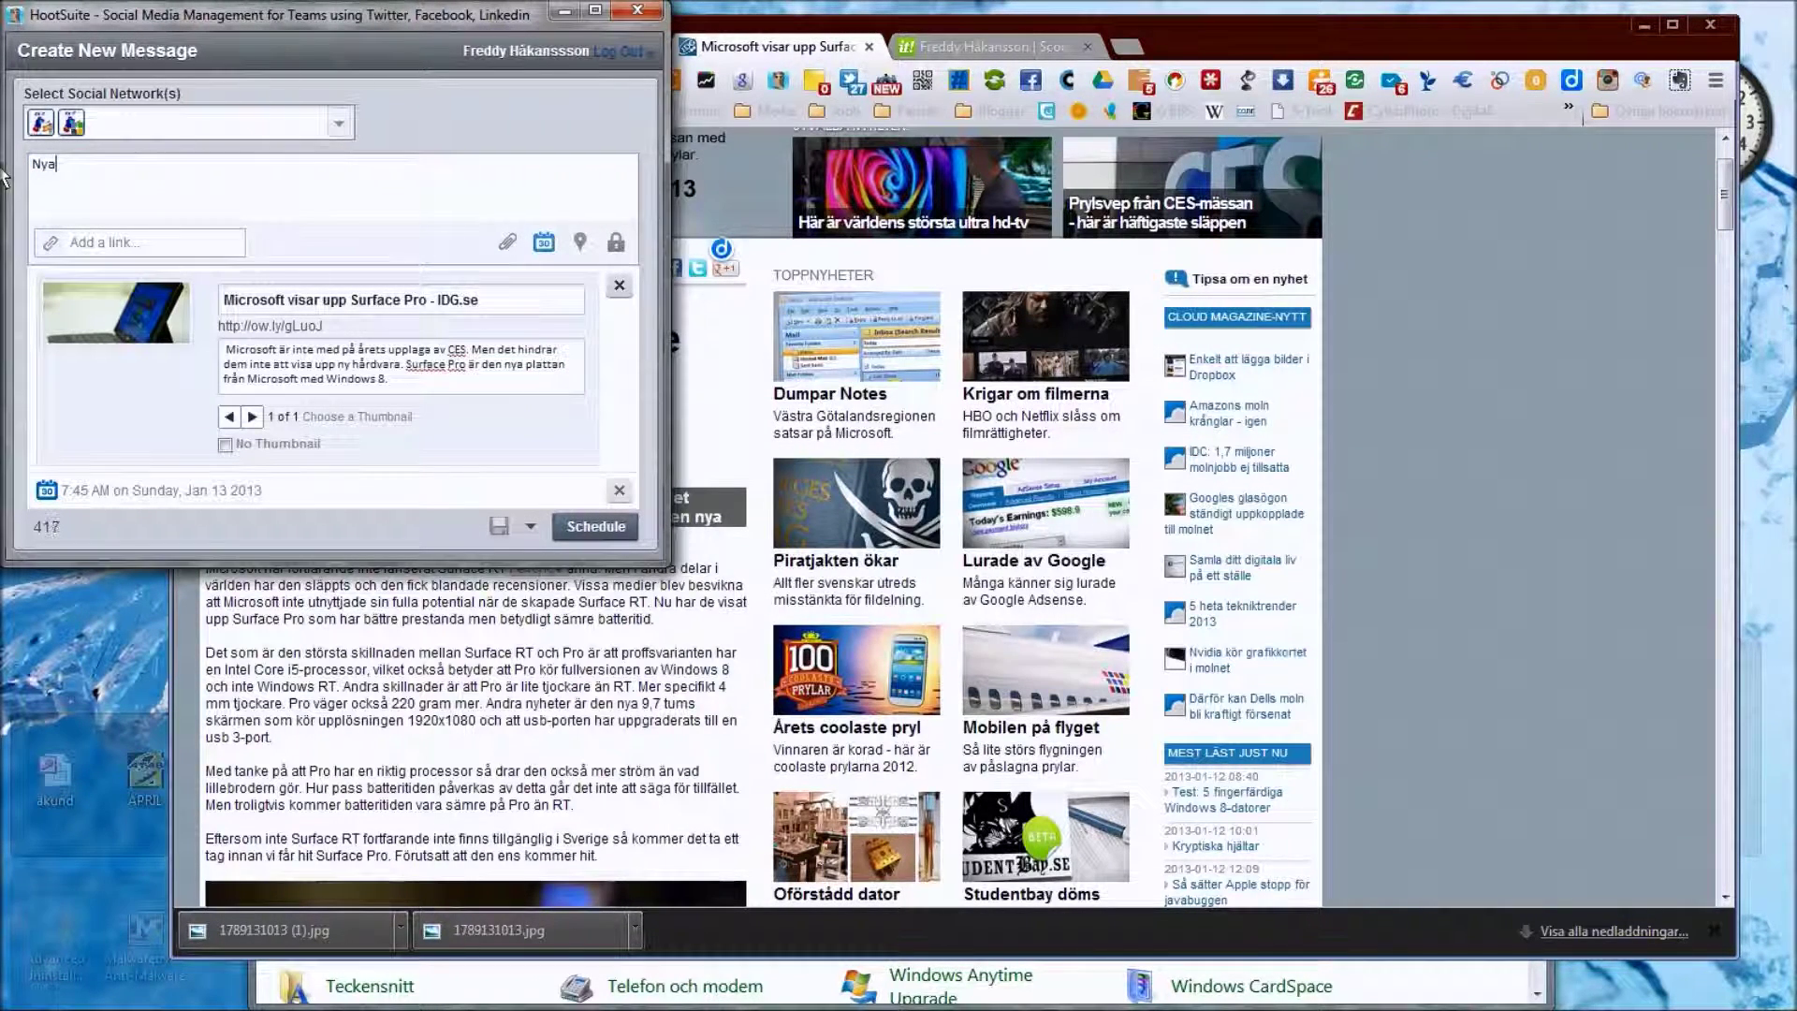
key("BackSpace")
type("platta för Windows fråm")
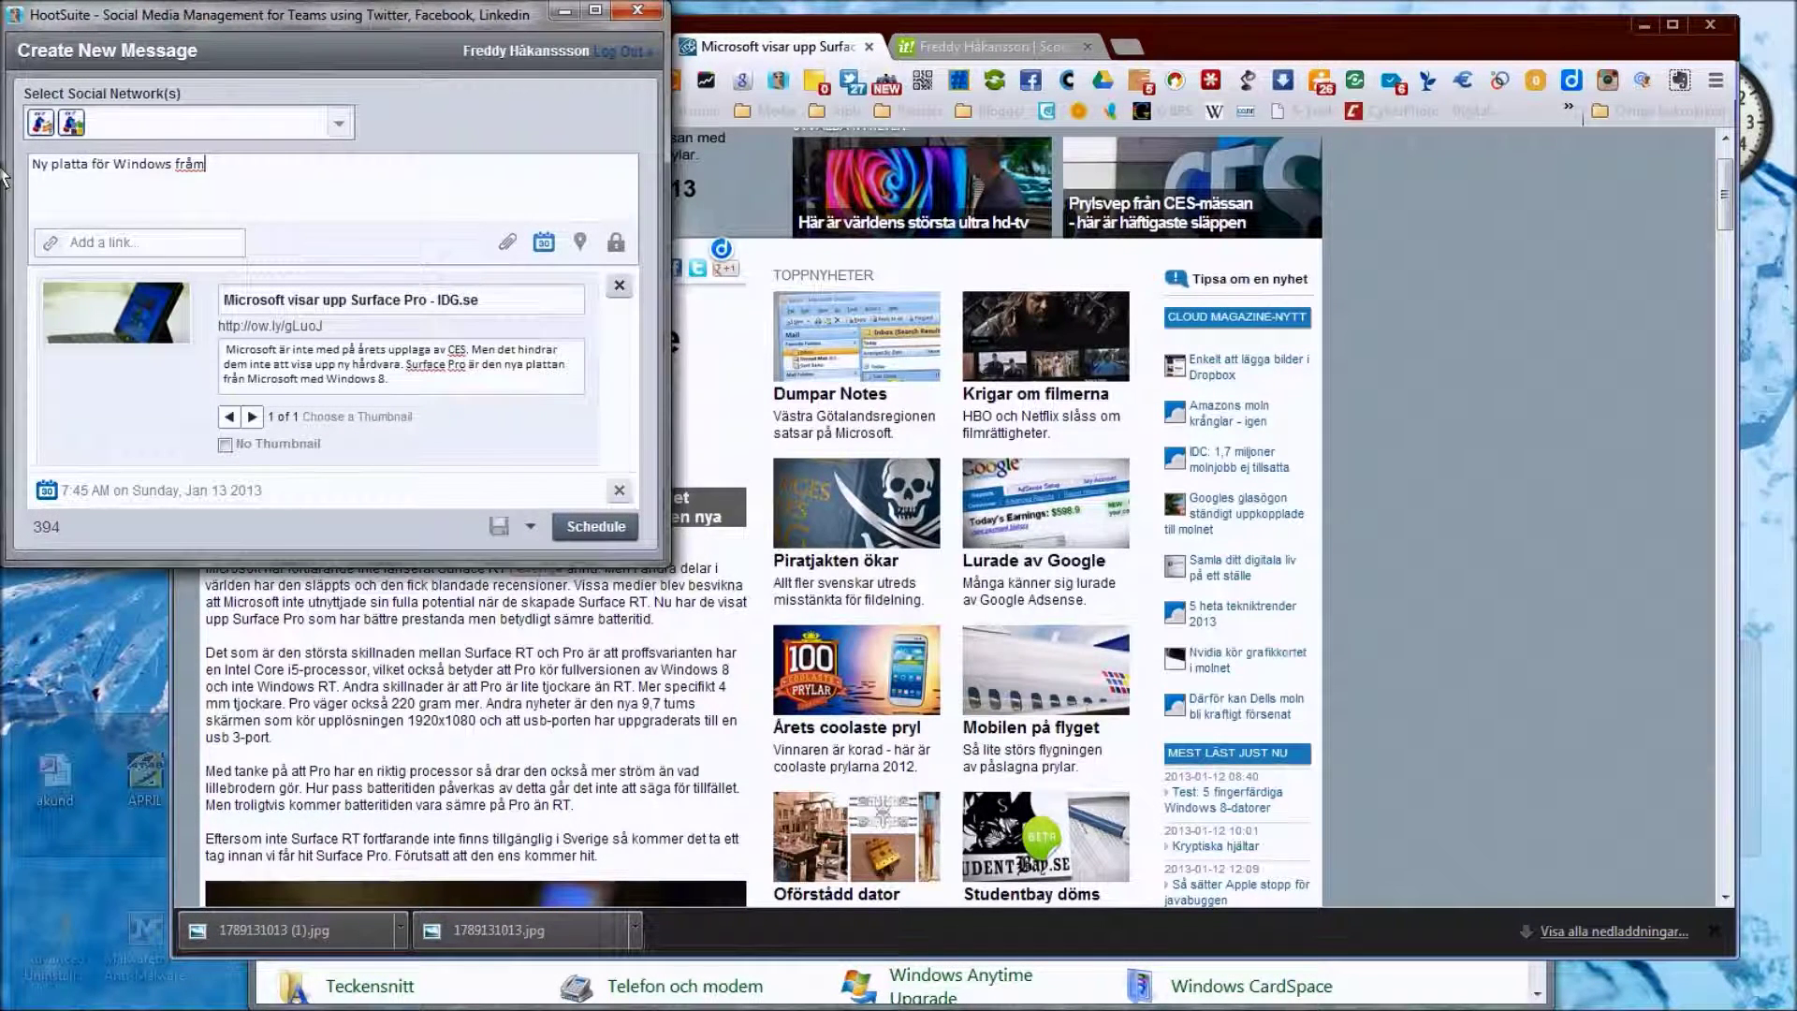
key("BackSpace")
type("n Microsoft.")
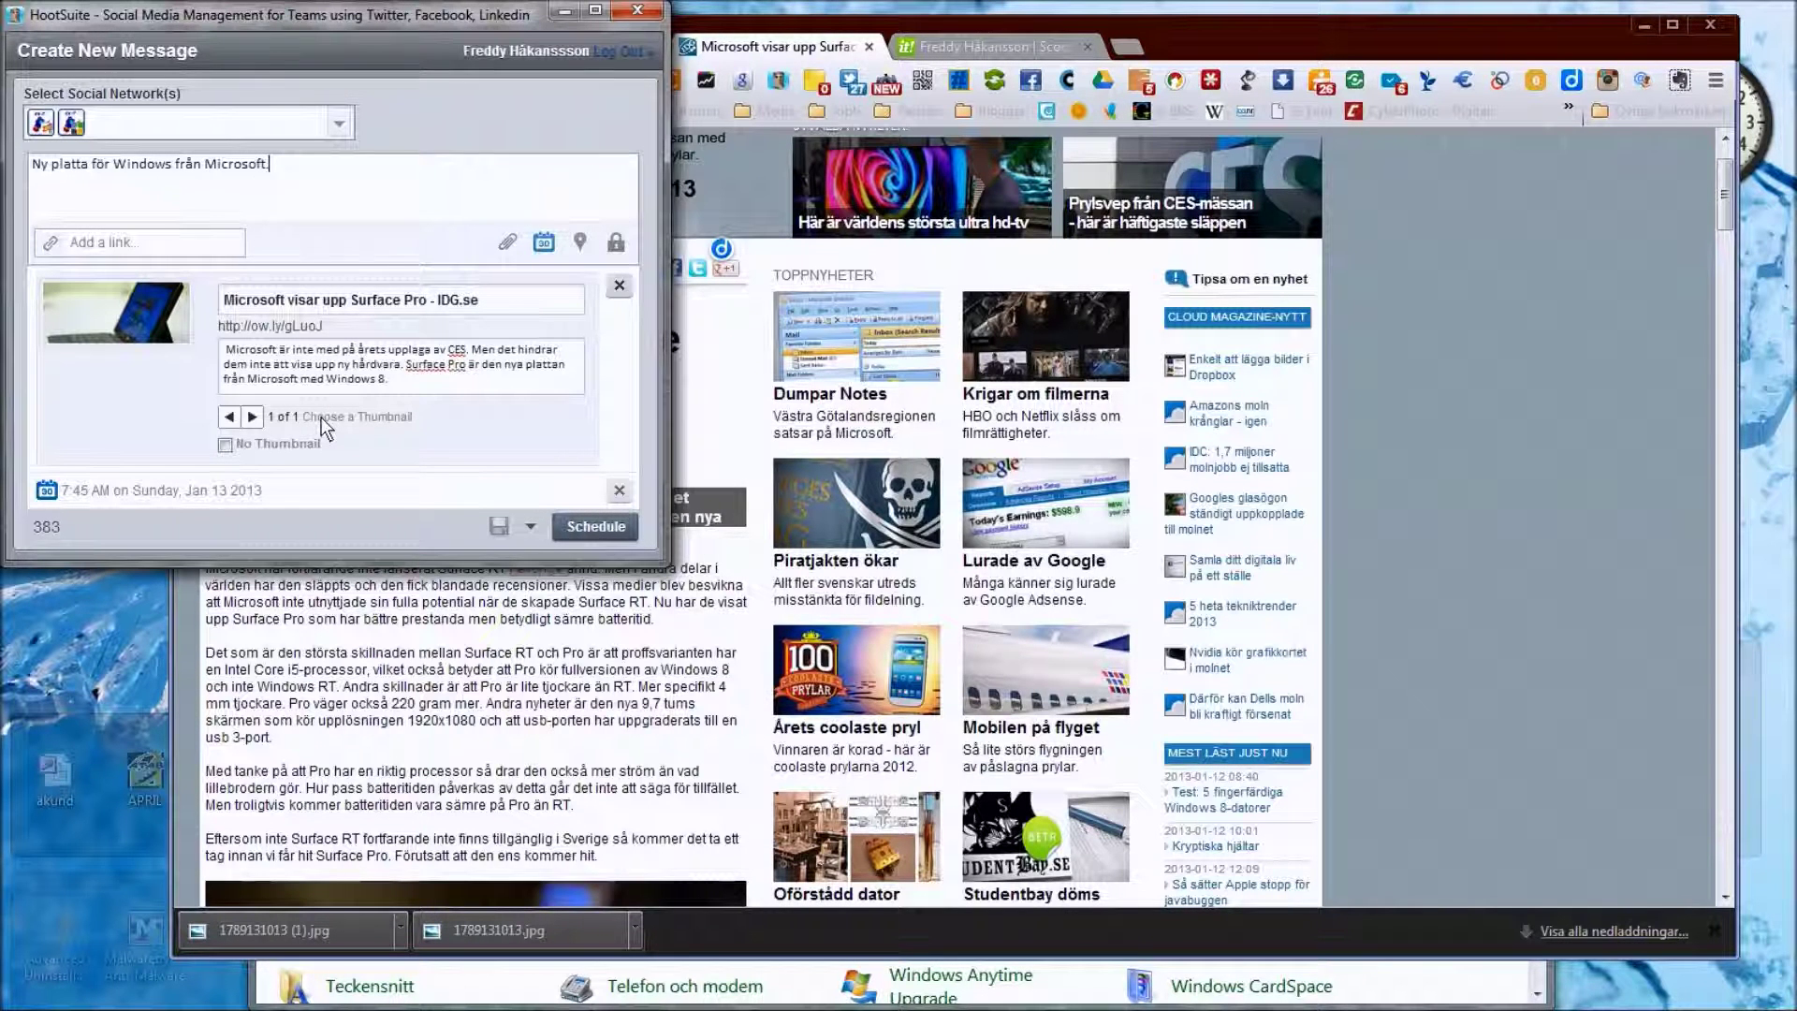
Schedule the HootSuite message for 10:45 AM on 2013-01-13 and submit it.
left_click(170, 488)
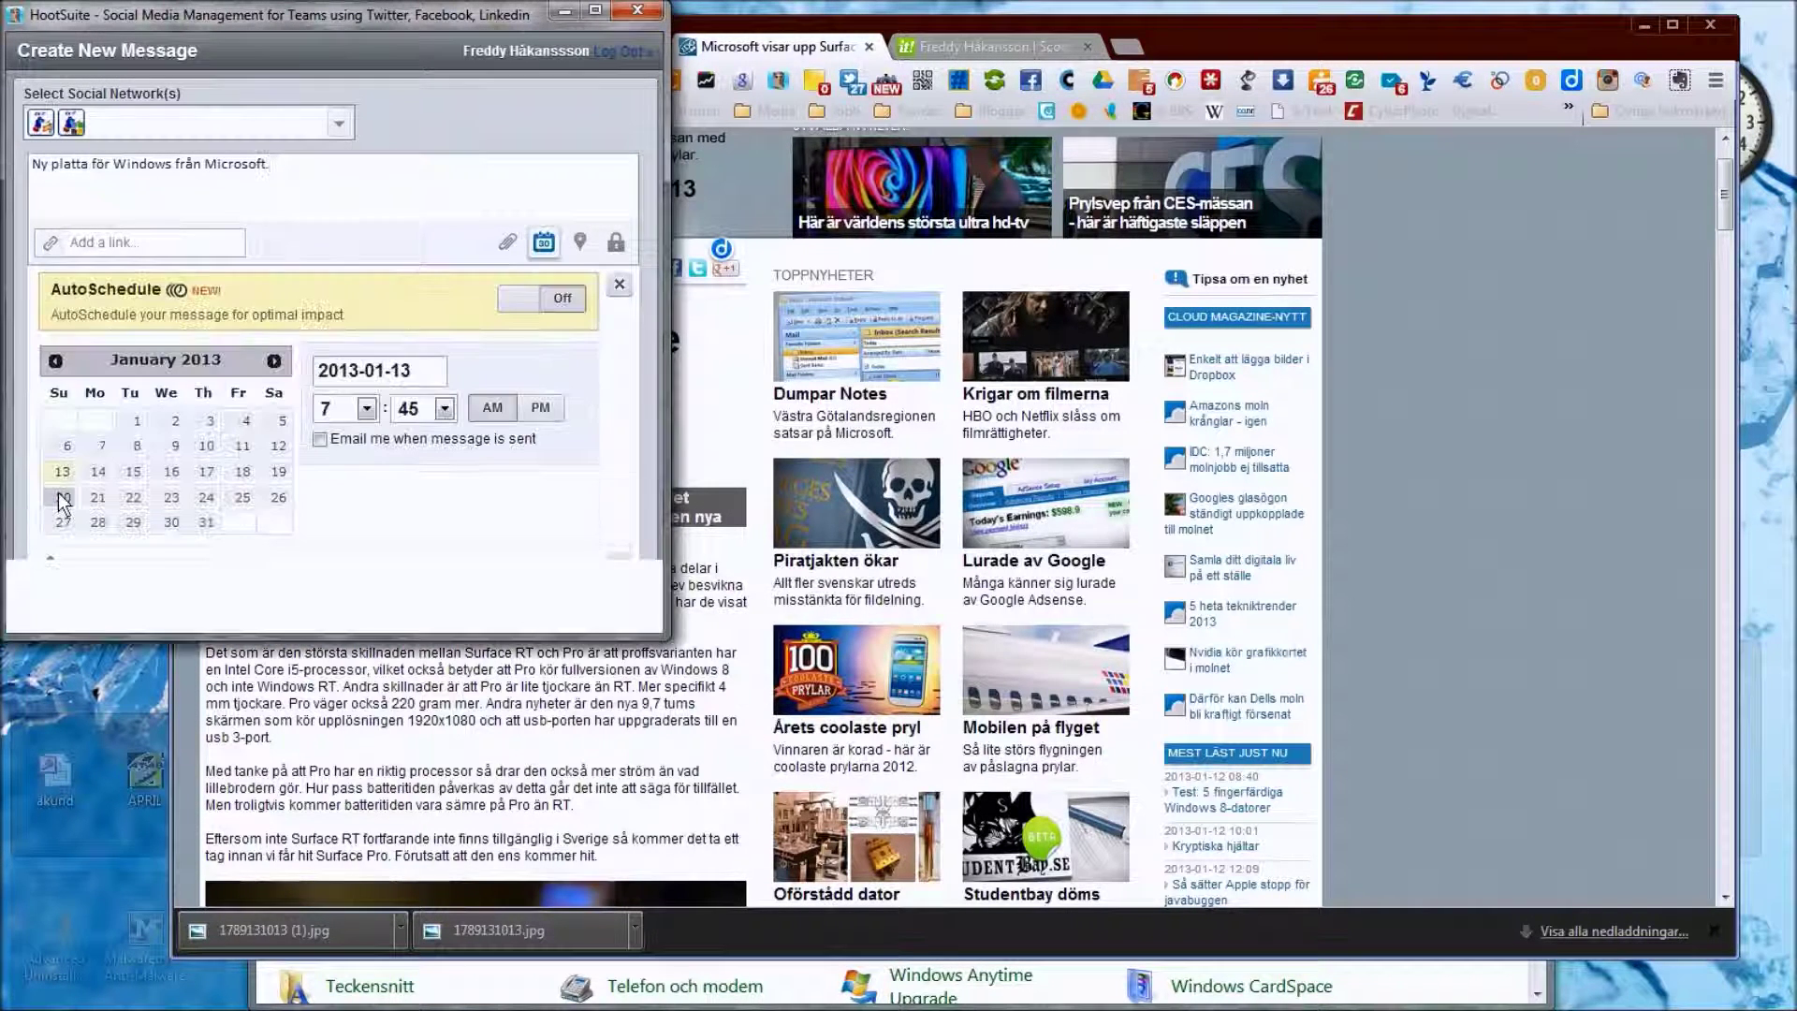
left_click(367, 409)
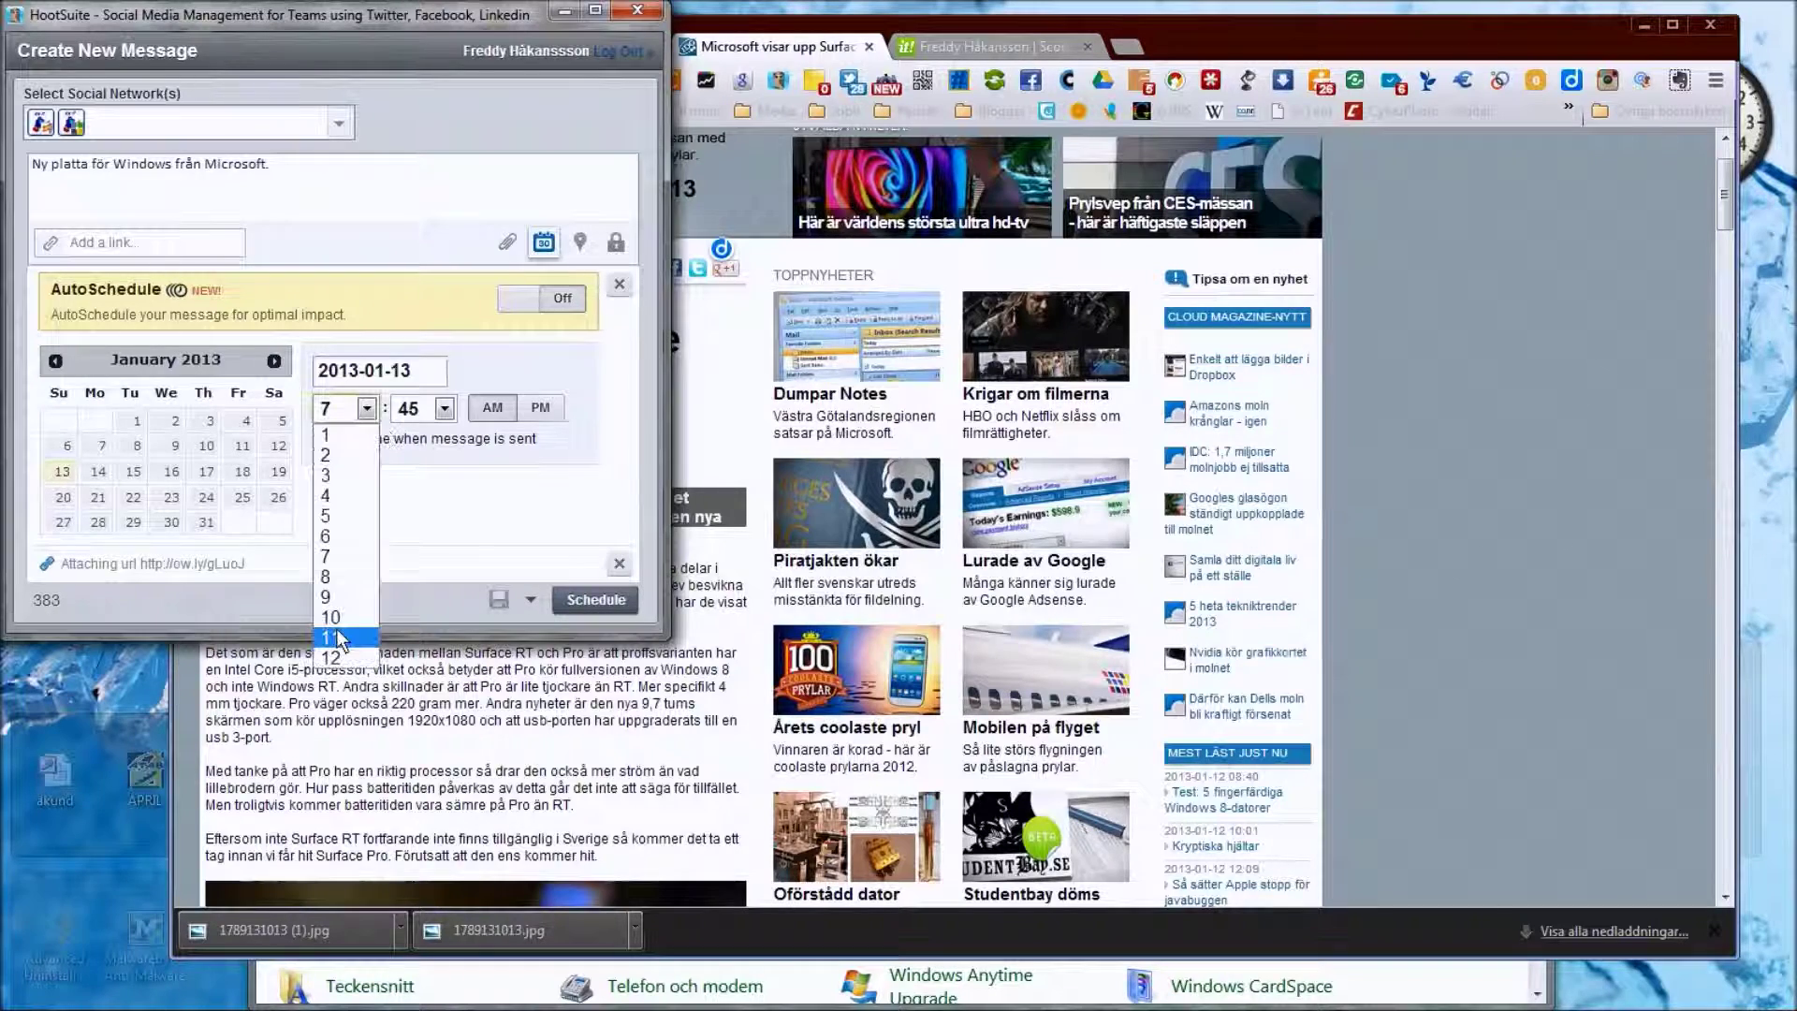
left_click(338, 630)
left_click(584, 603)
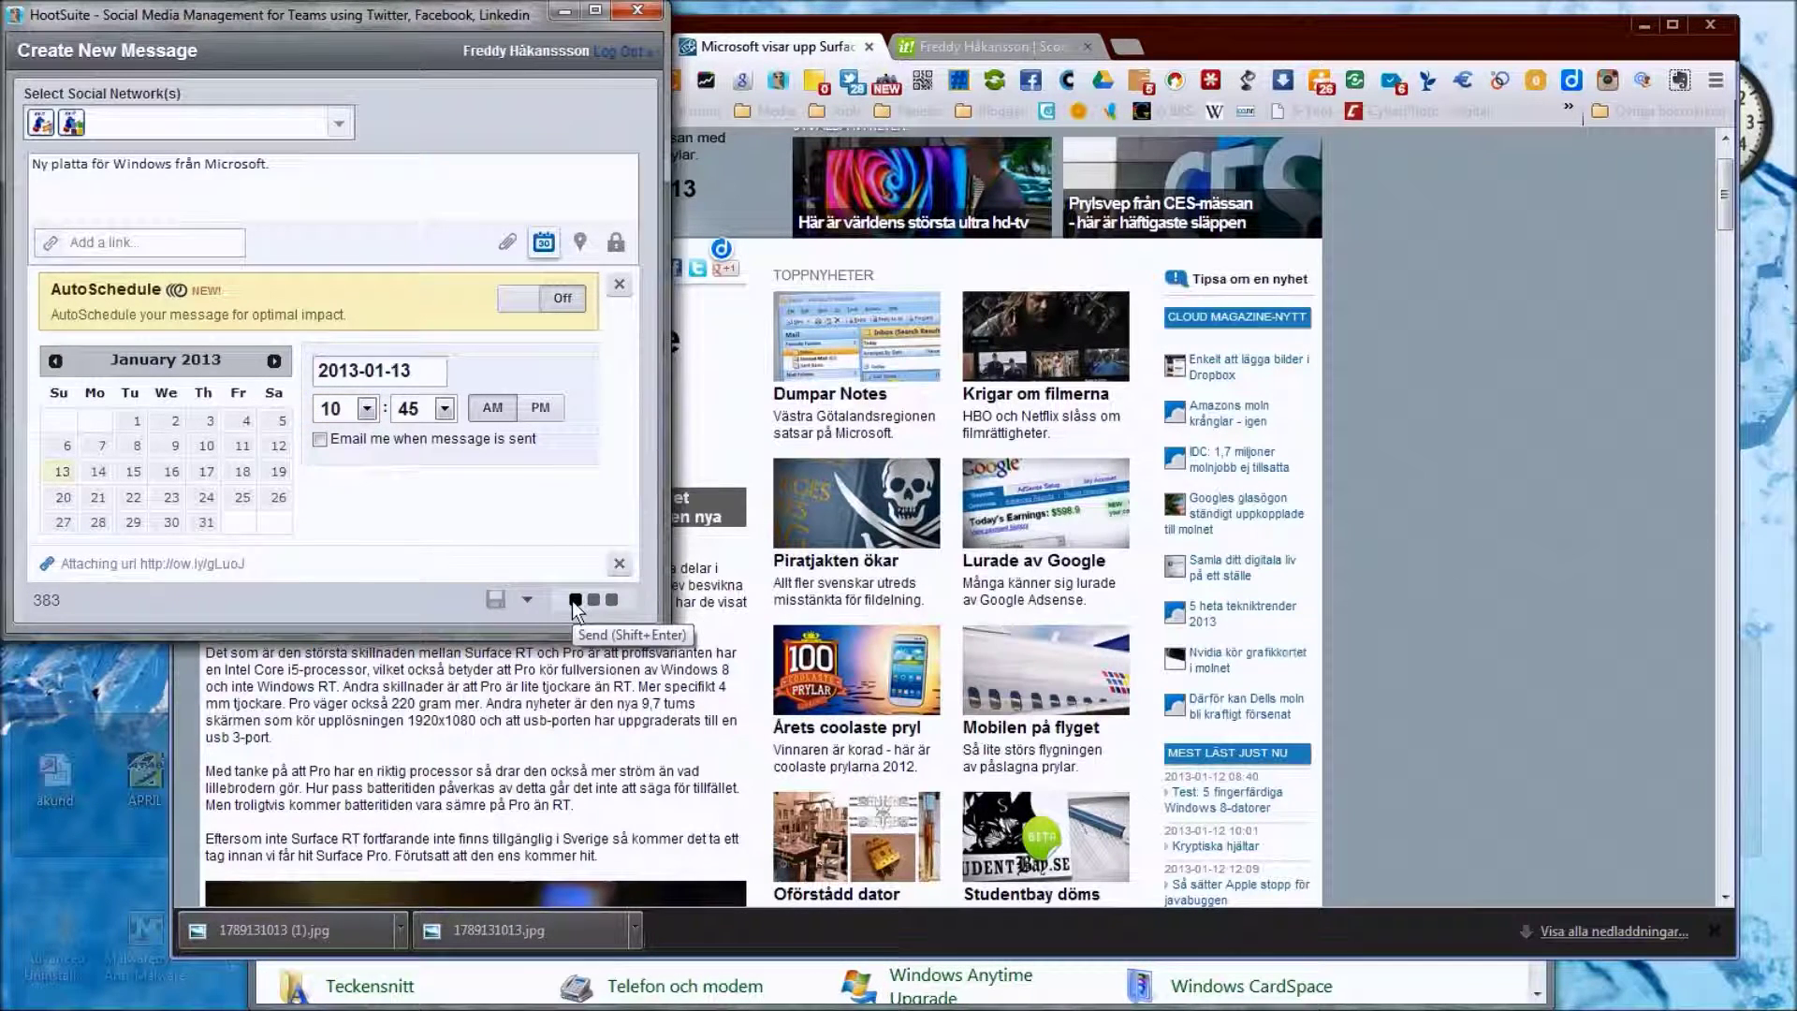